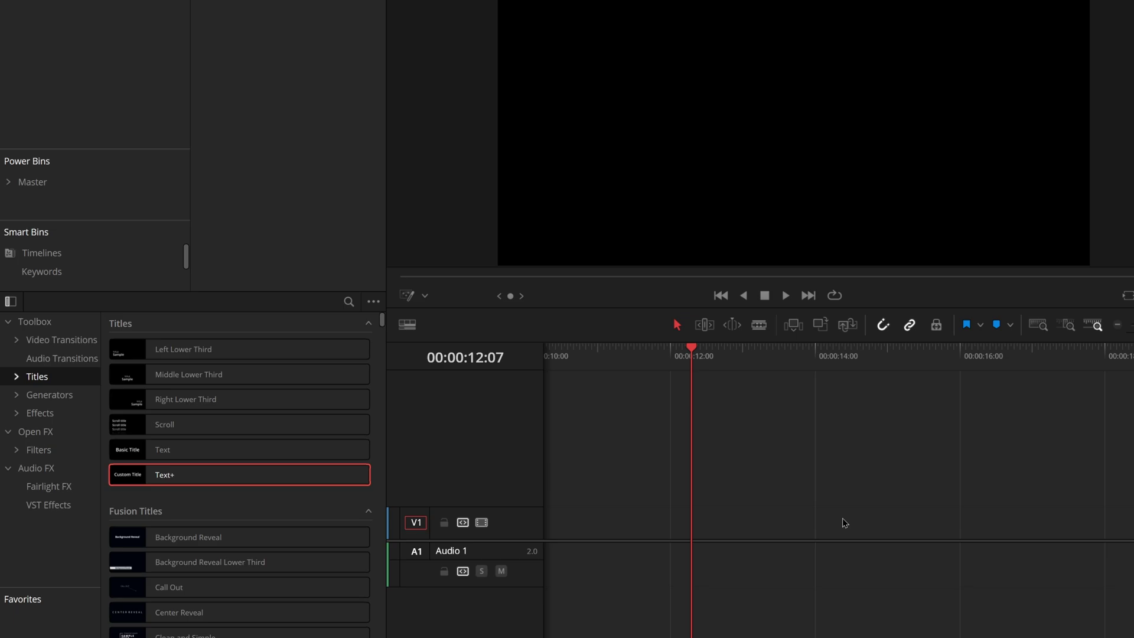
- Add a basic Text title and a Text+ title to track V1
drag(190, 453, 661, 530)
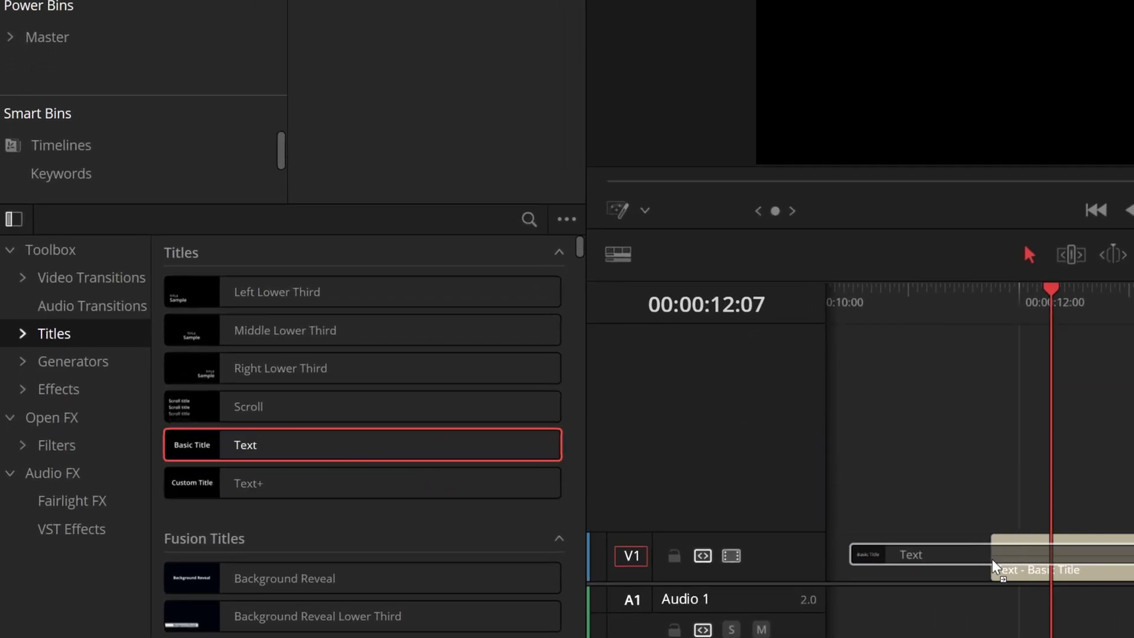
drag(994, 565, 994, 566)
drag(349, 499, 1133, 559)
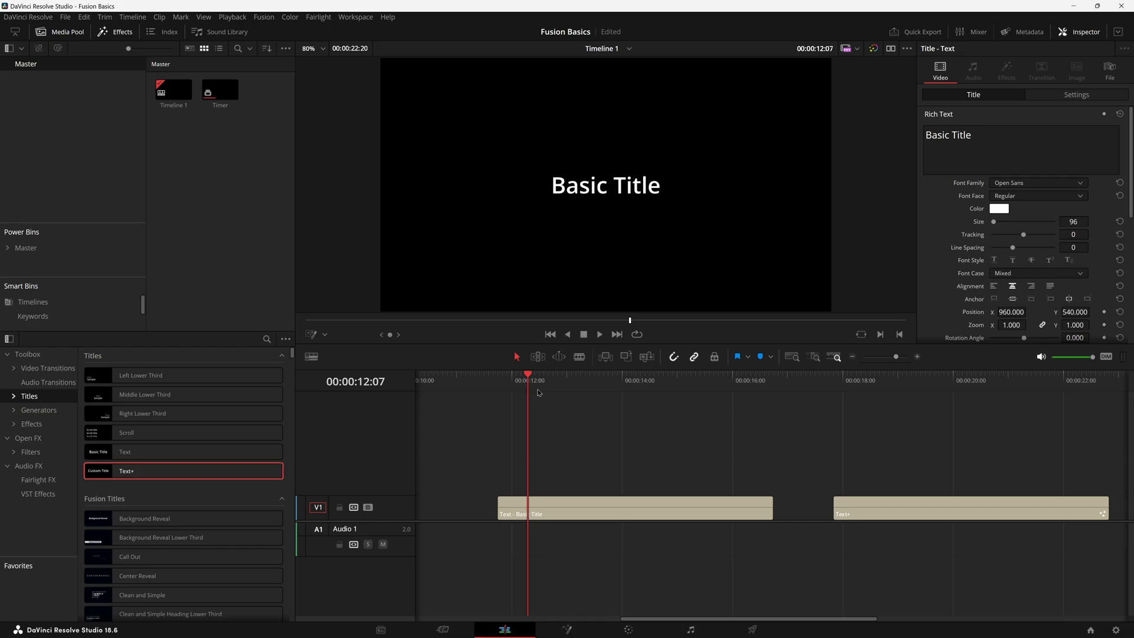
- Replace the words 'Basic Title' with a pasted emoji and enlarge it
drag(538, 392, 608, 392)
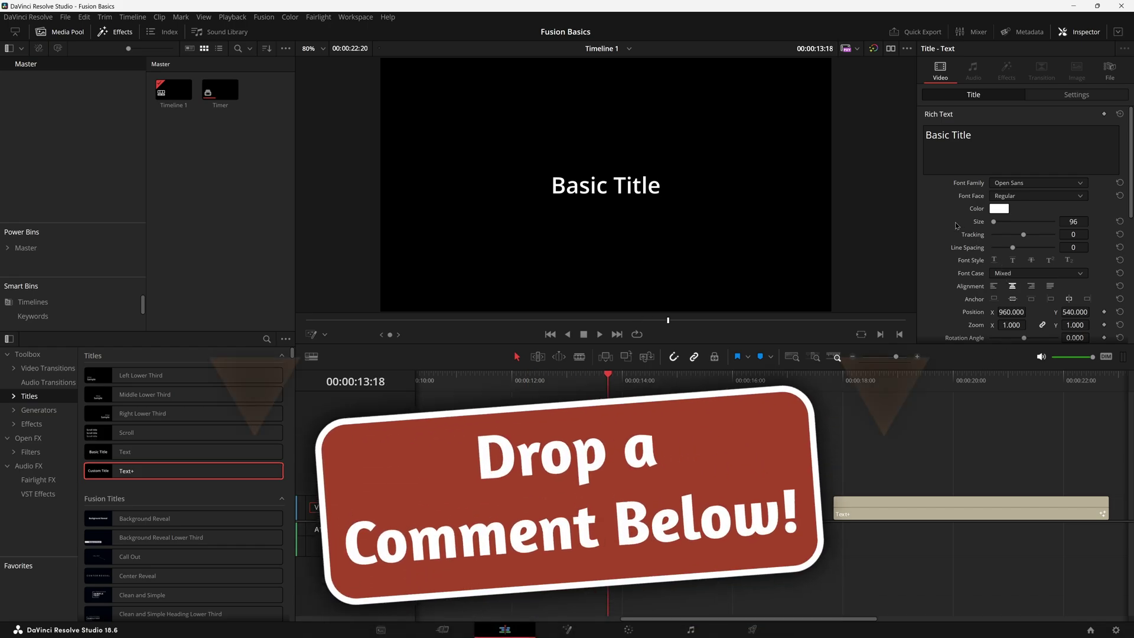
scroll(957, 250, down, 4)
scroll(957, 250, up, 4)
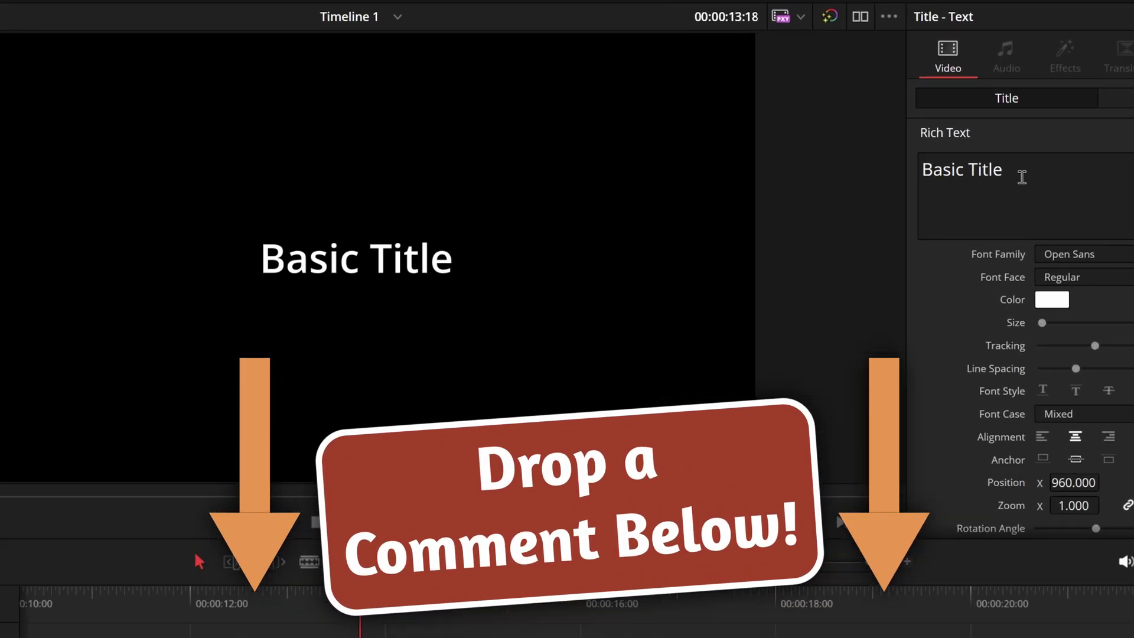
drag(970, 134, 889, 134)
text(🤑)
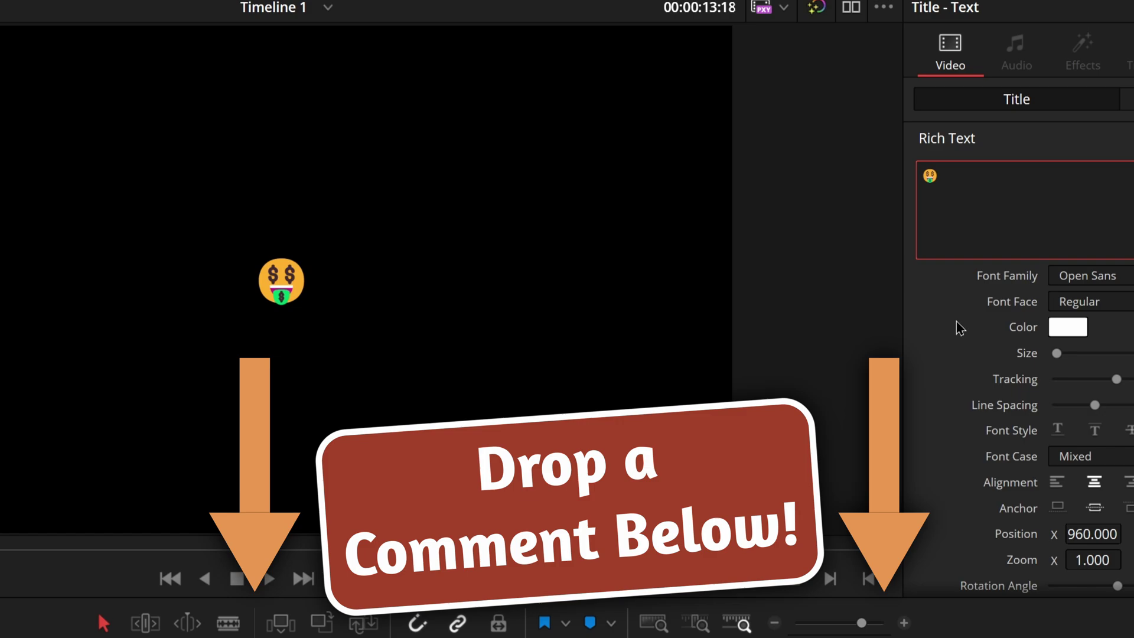
mouse_move(1062, 354)
mouse_down()
mouse_move(1082, 360)
mouse_move(1071, 357)
mouse_up()
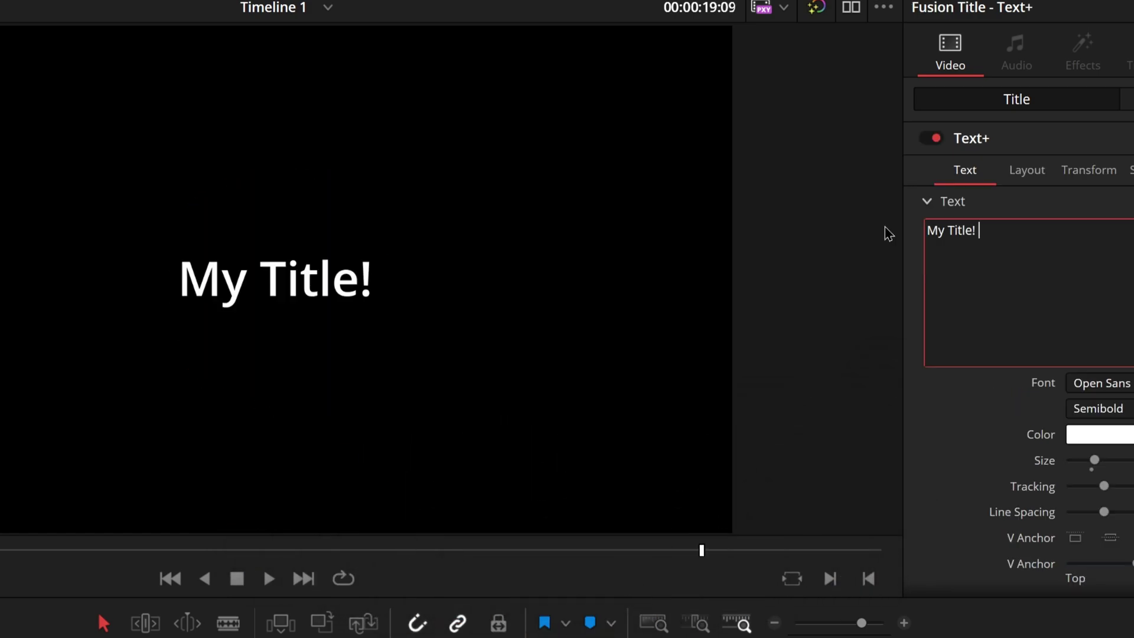
- Append a pasted emoji after 'My Title!' in the Text+ title
right_click(1024, 251)
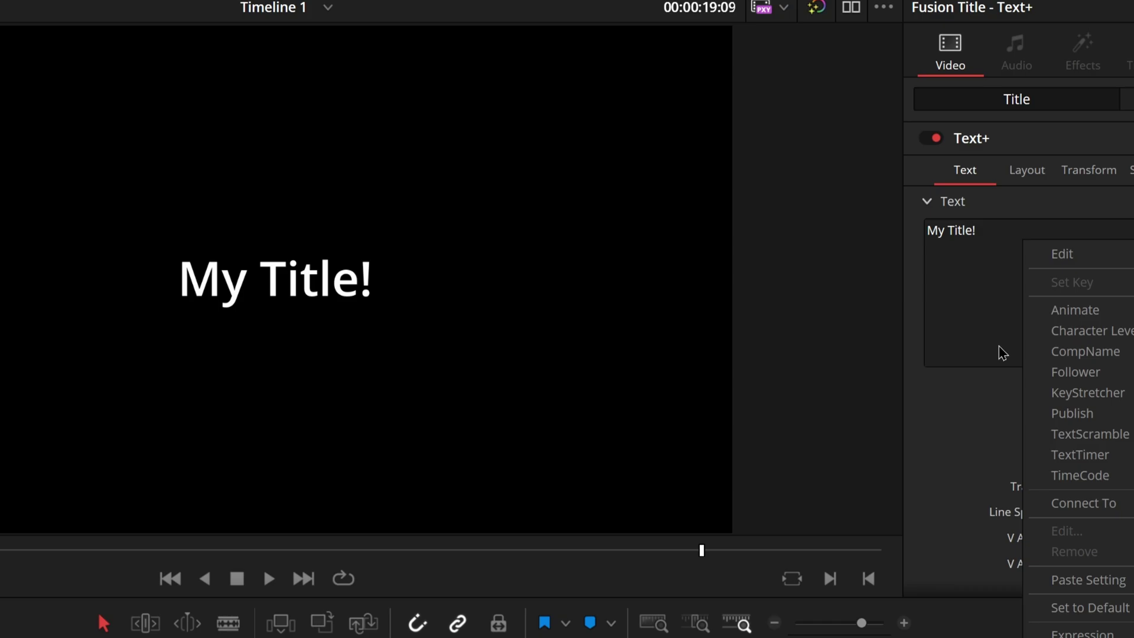
click(978, 288)
text(🤑)
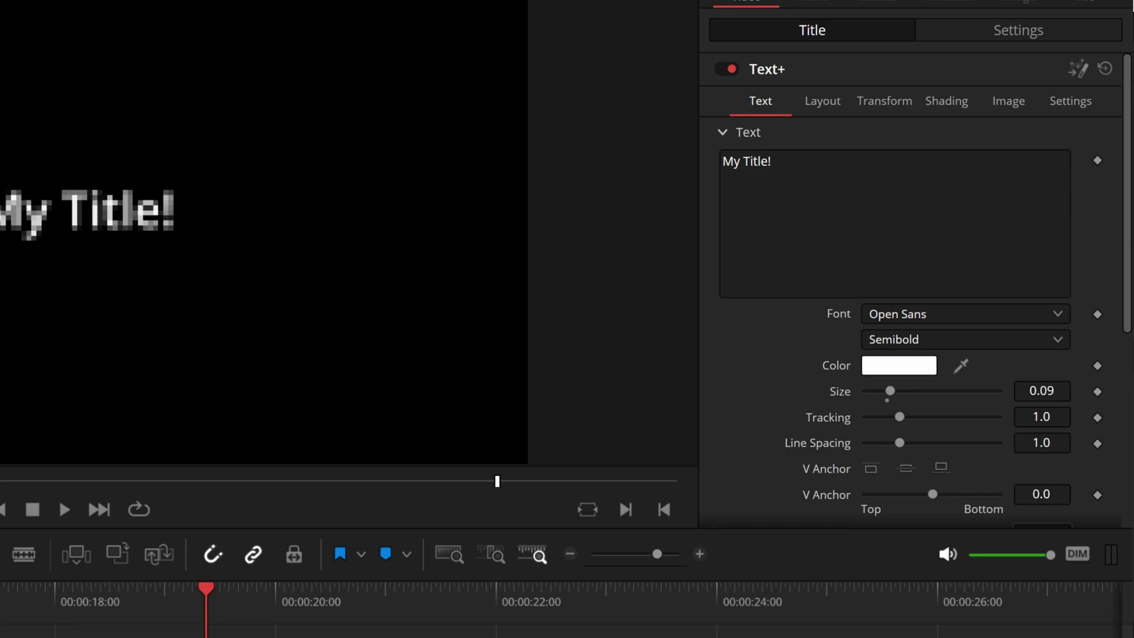
click(972, 109)
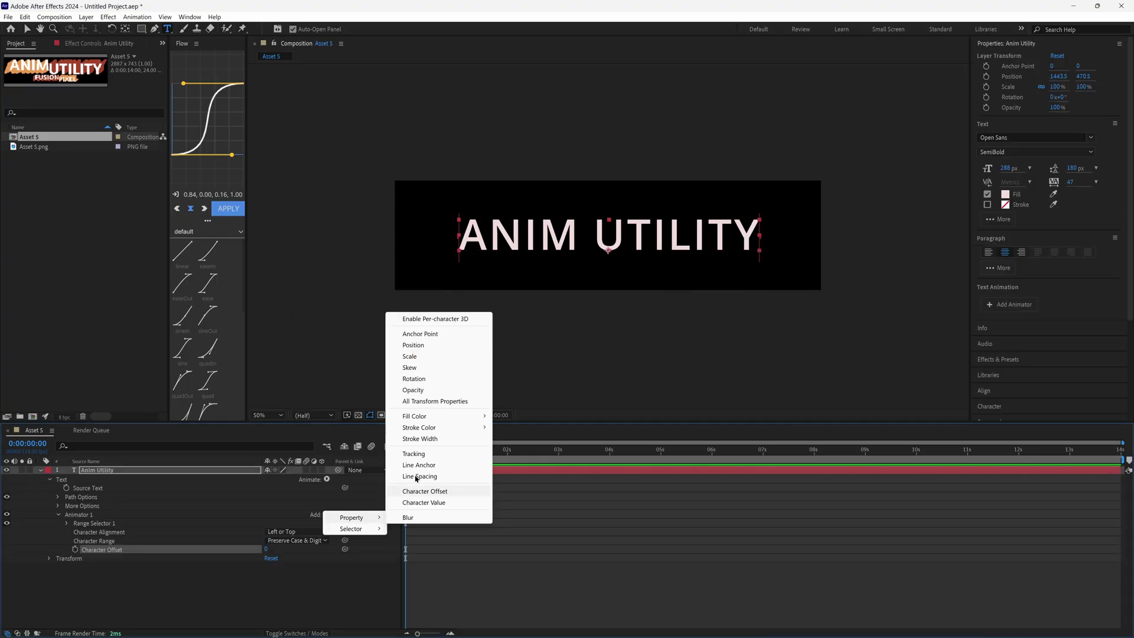
- Add Opacity to the text animator and crop the title in from the right
click(413, 391)
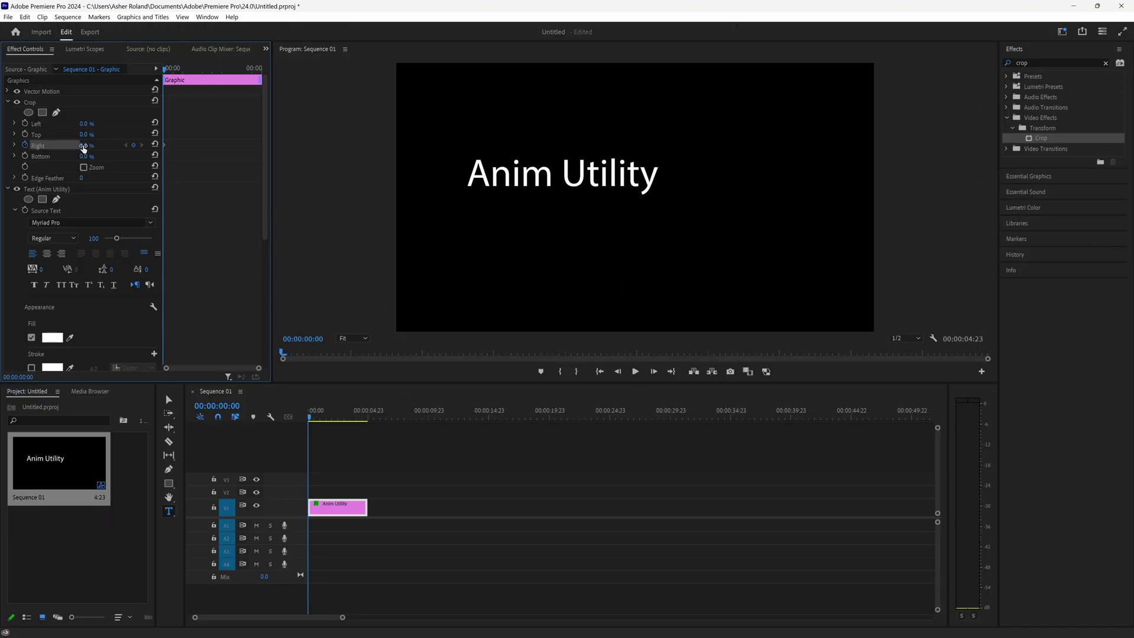
drag(84, 146, 136, 145)
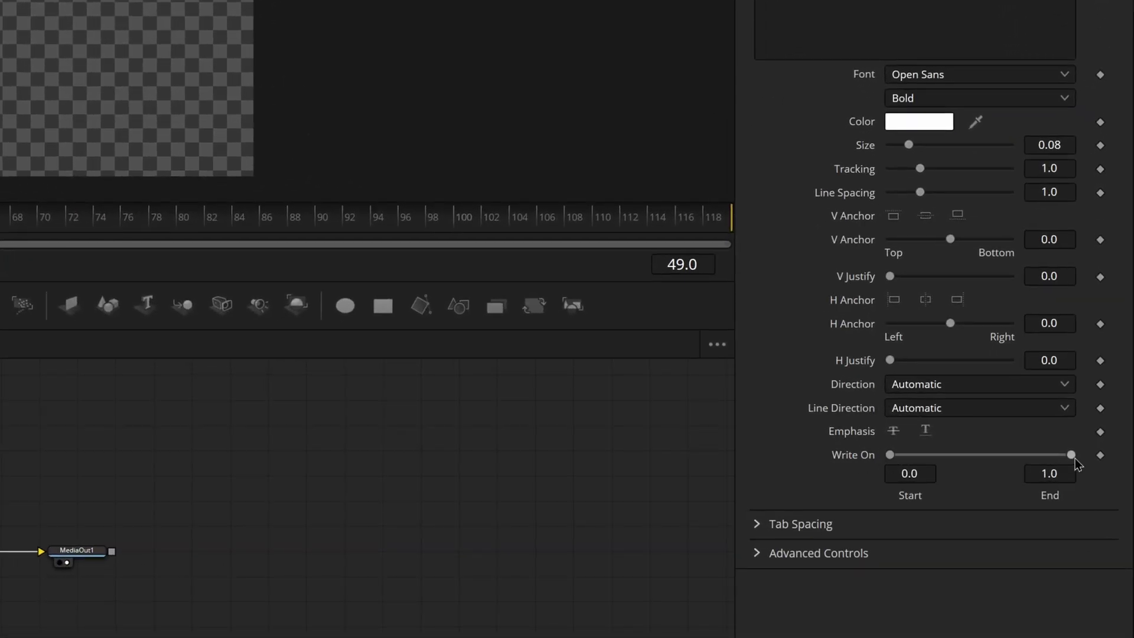
- Keyframe Write On End from 0 to 1, play it back, and show Text1's Write On keyframe tracks
drag(1071, 456, 1004, 461)
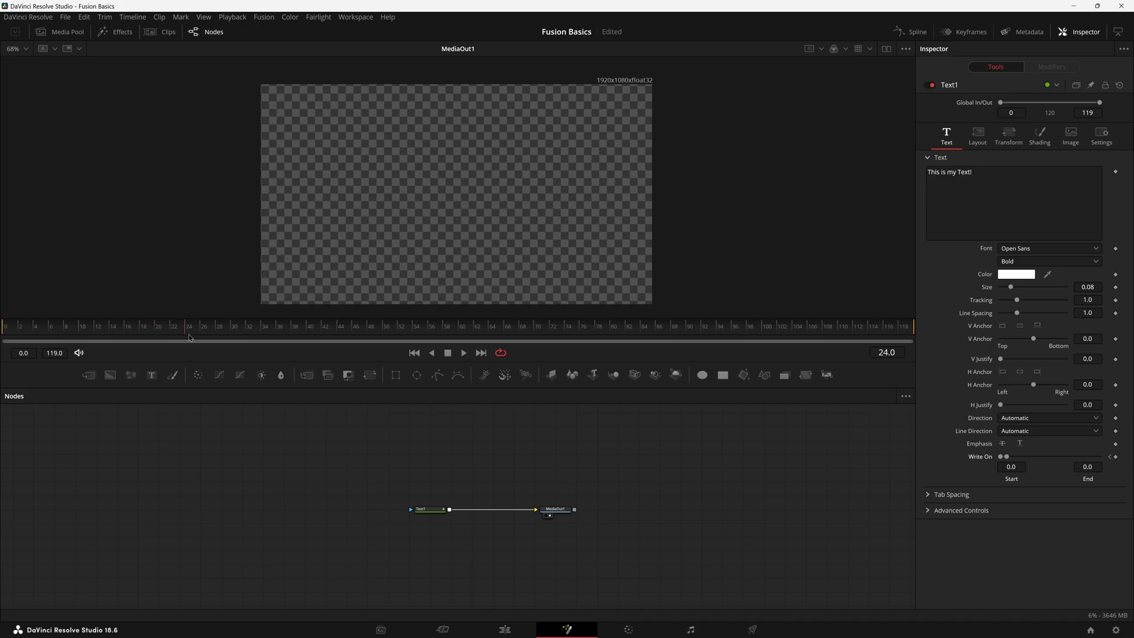
drag(1009, 459, 1115, 464)
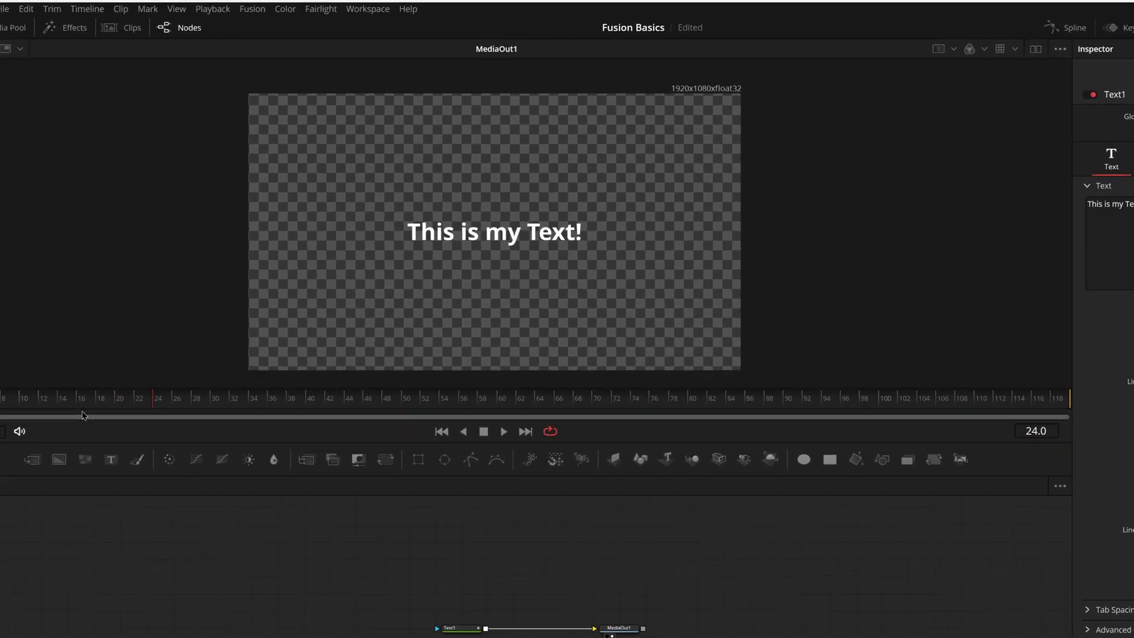
key(space)
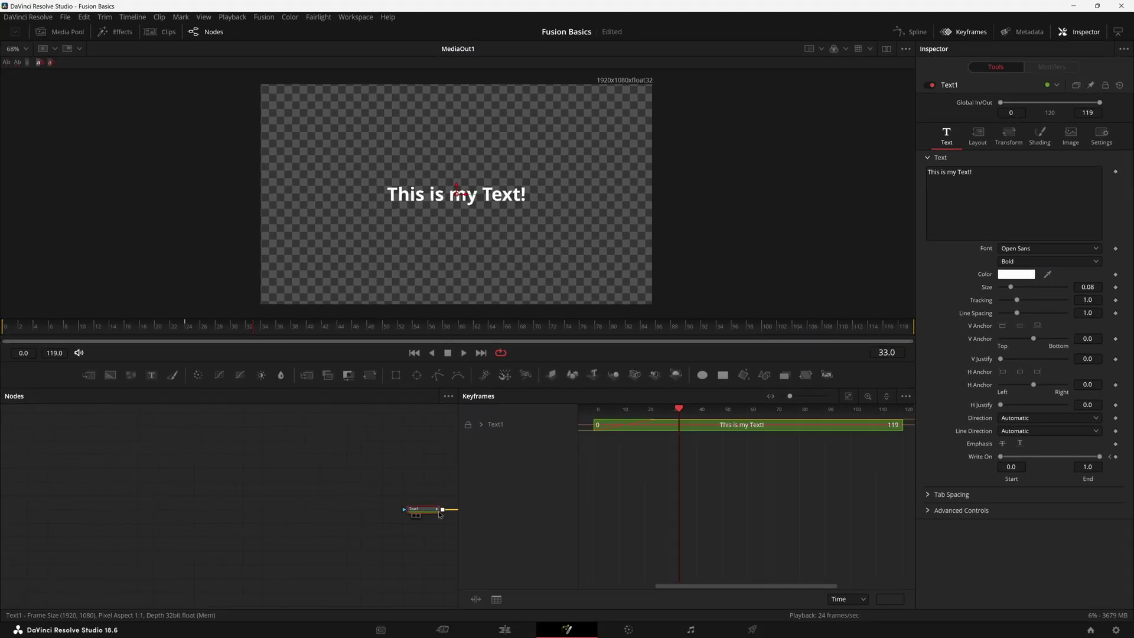
click(850, 398)
click(483, 425)
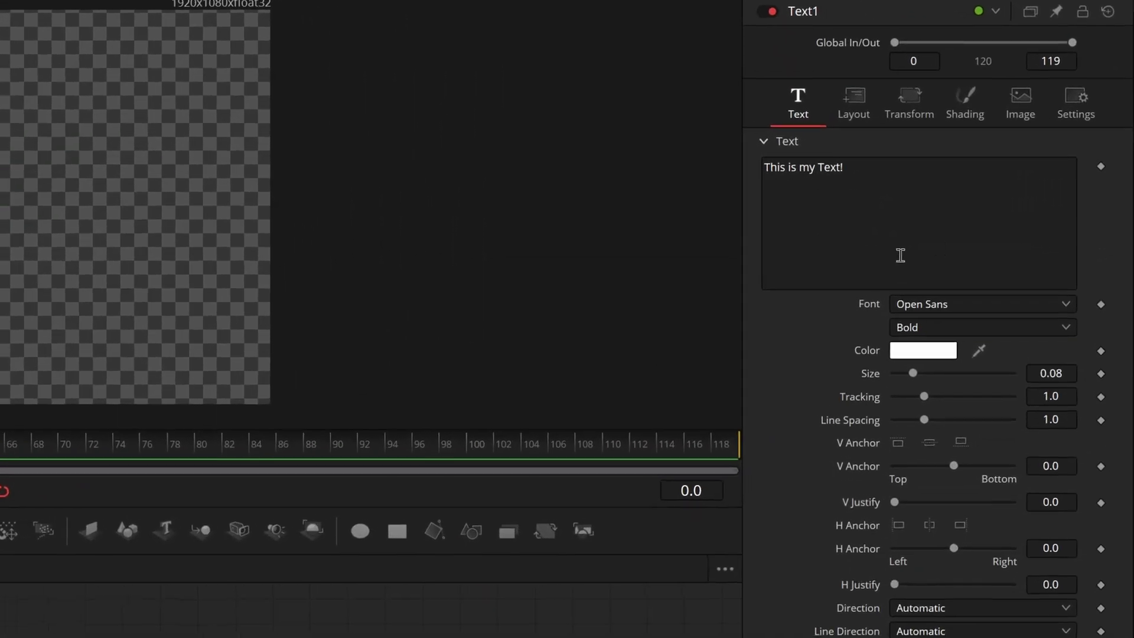
- Apply Character Level Styling to the Text field, creating CharacterLevelStyling1
right_click(892, 232)
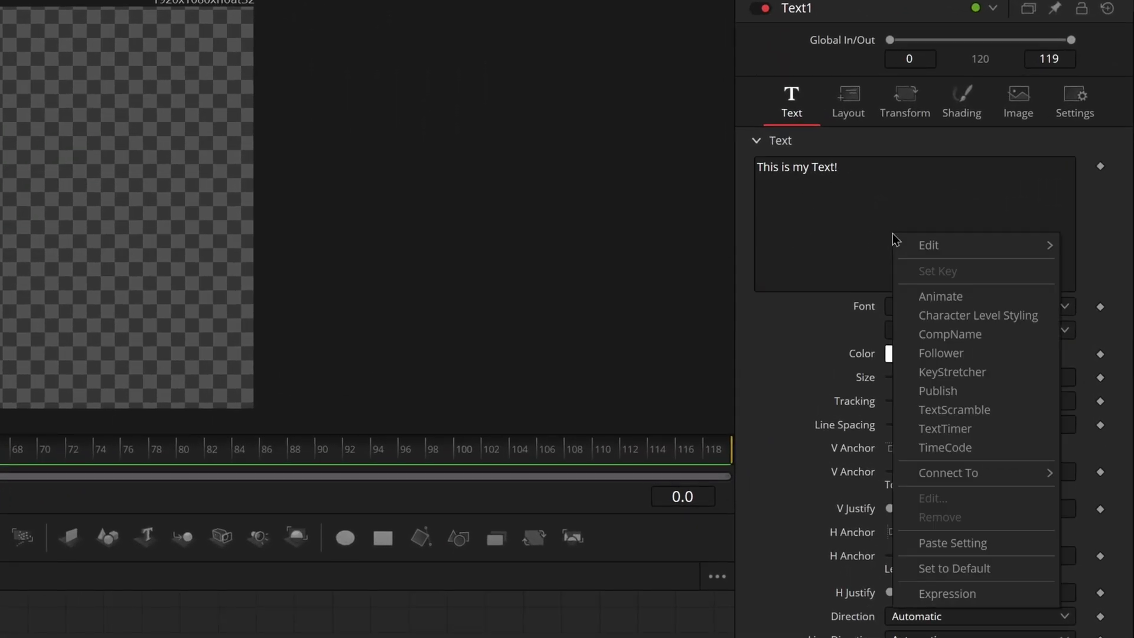
click(829, 361)
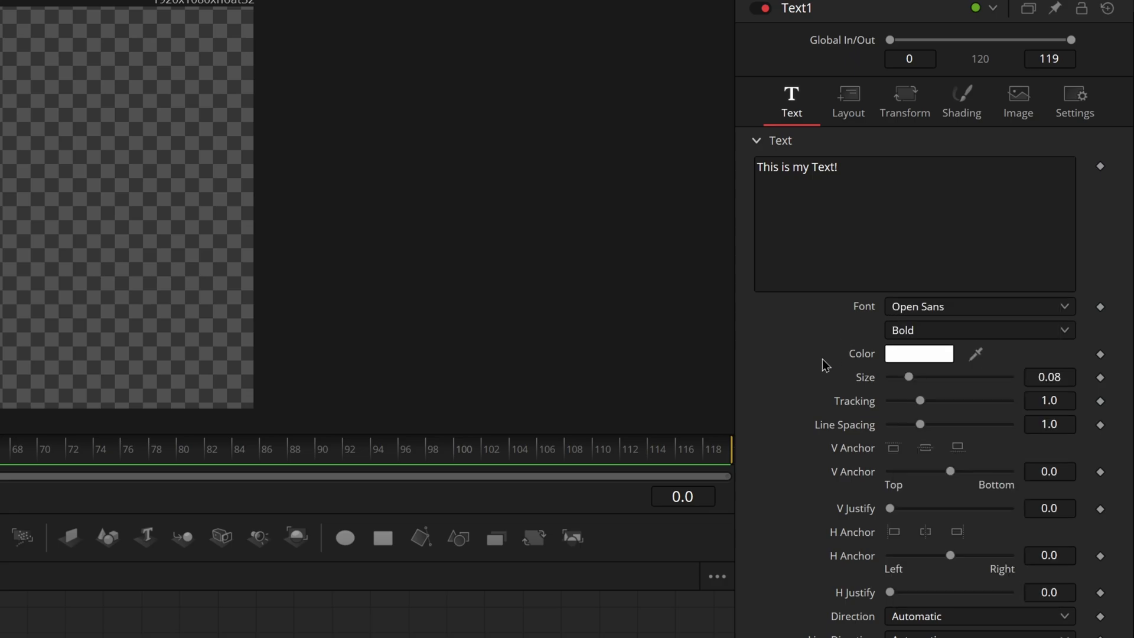
right_click(864, 384)
right_click(879, 243)
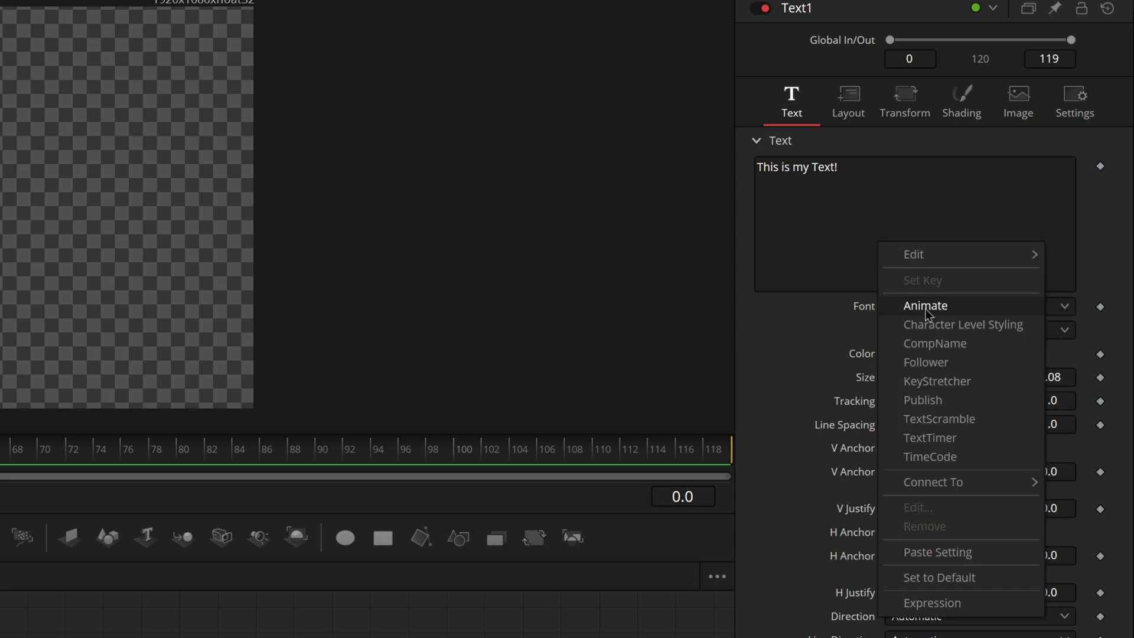
click(952, 328)
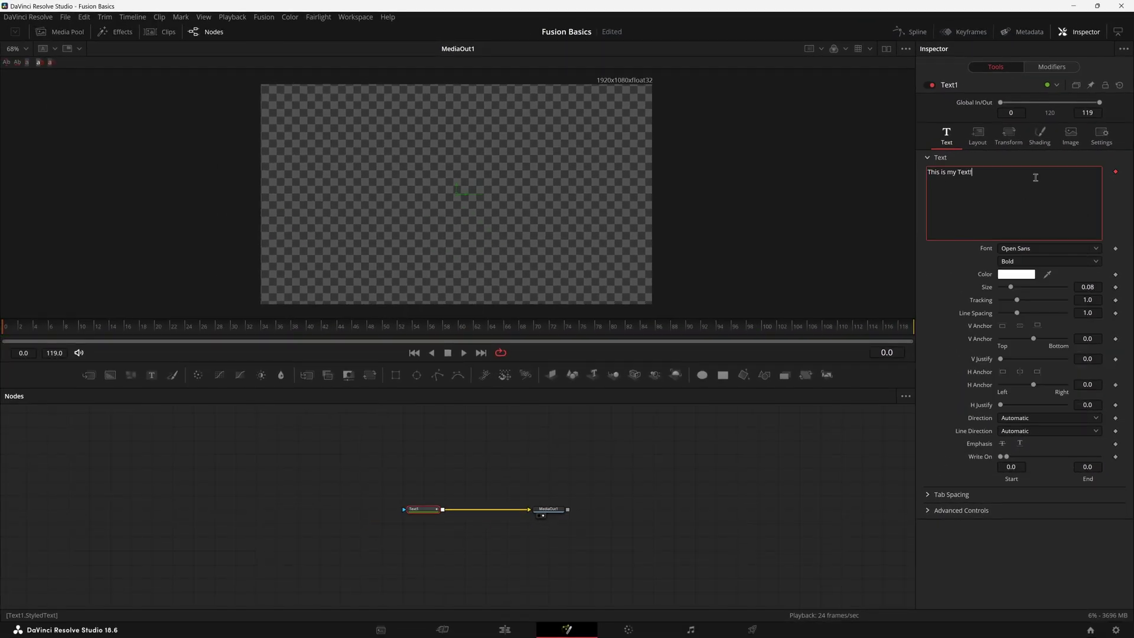
- Set Write On End back to 1.0 so 'This is my Text!' shows fully
click(1037, 68)
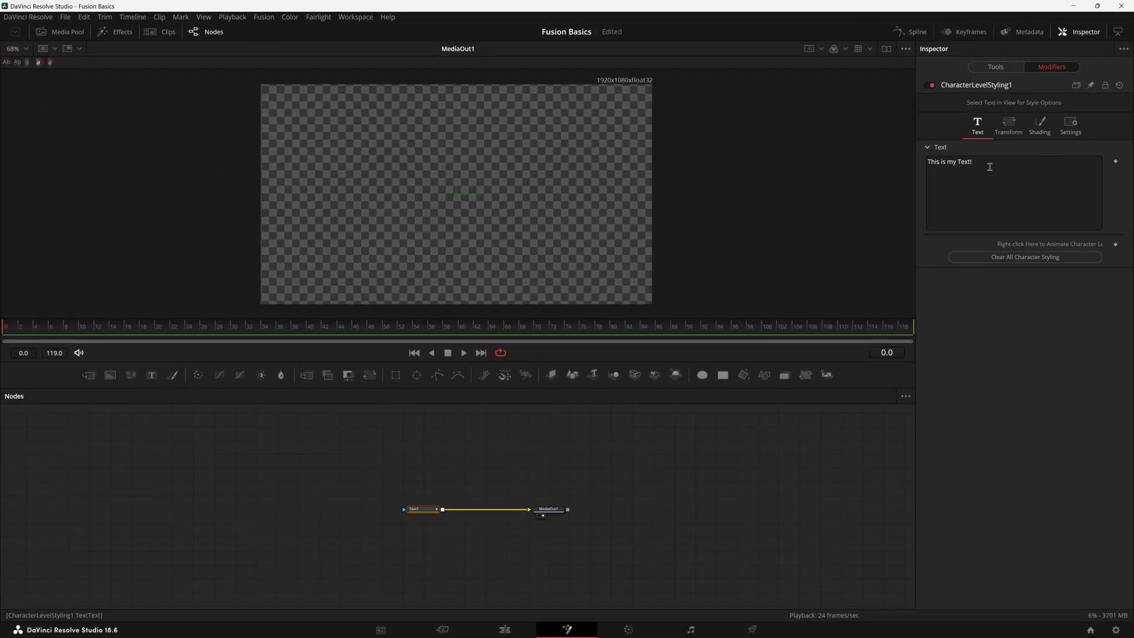
click(995, 67)
drag(1005, 457, 1100, 457)
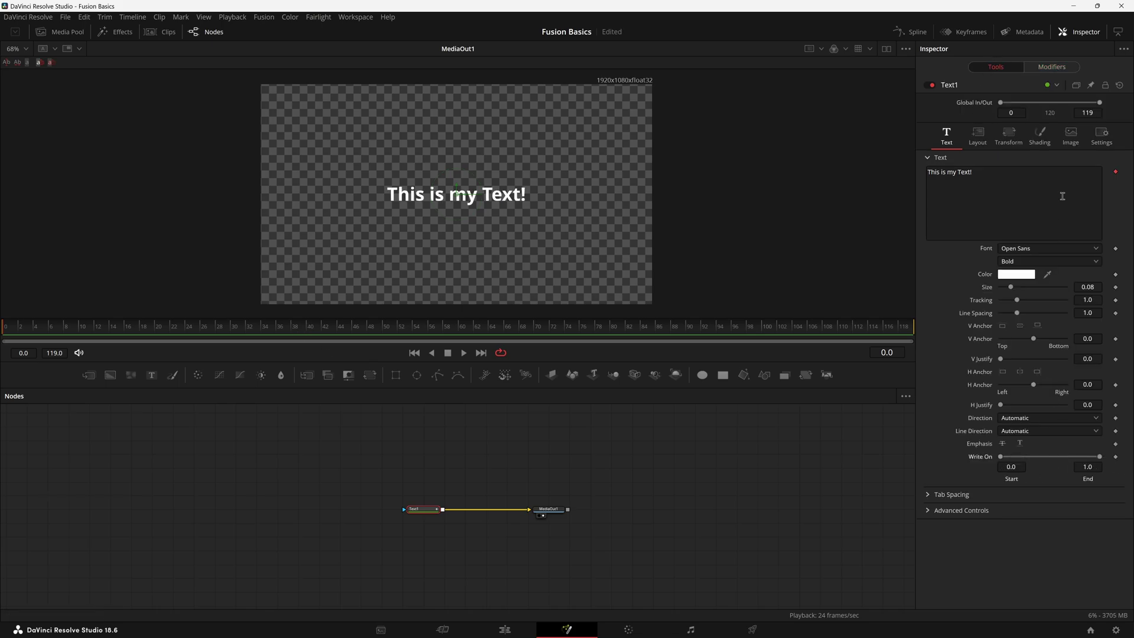
- Select characters in the viewer, try a size change and undo it, then colour them yellow
click(1052, 67)
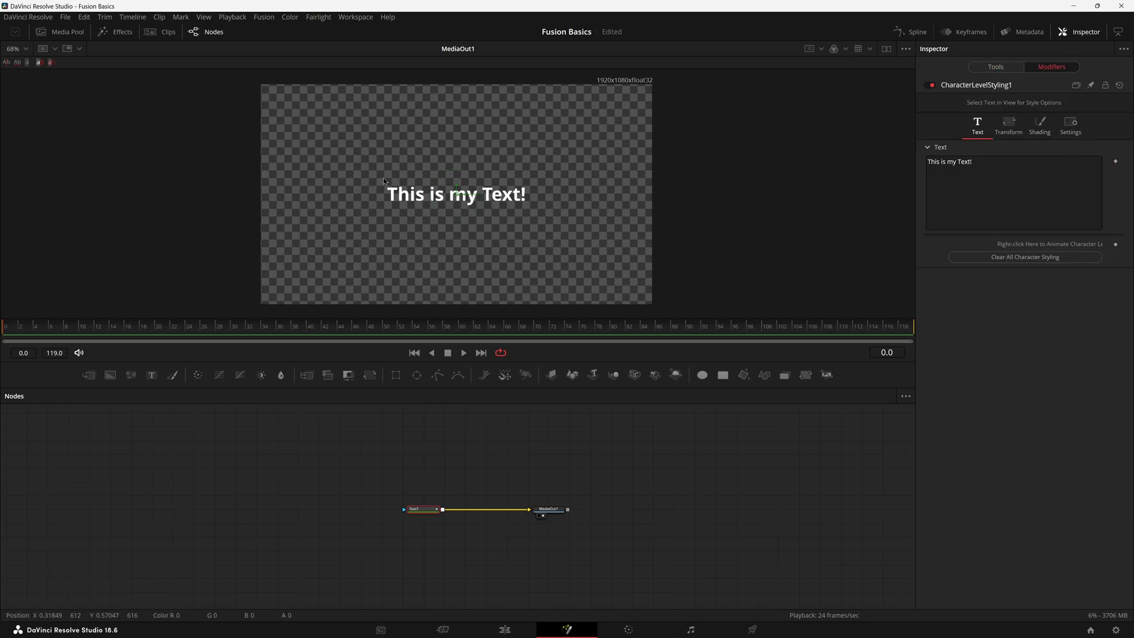
drag(376, 173, 423, 215)
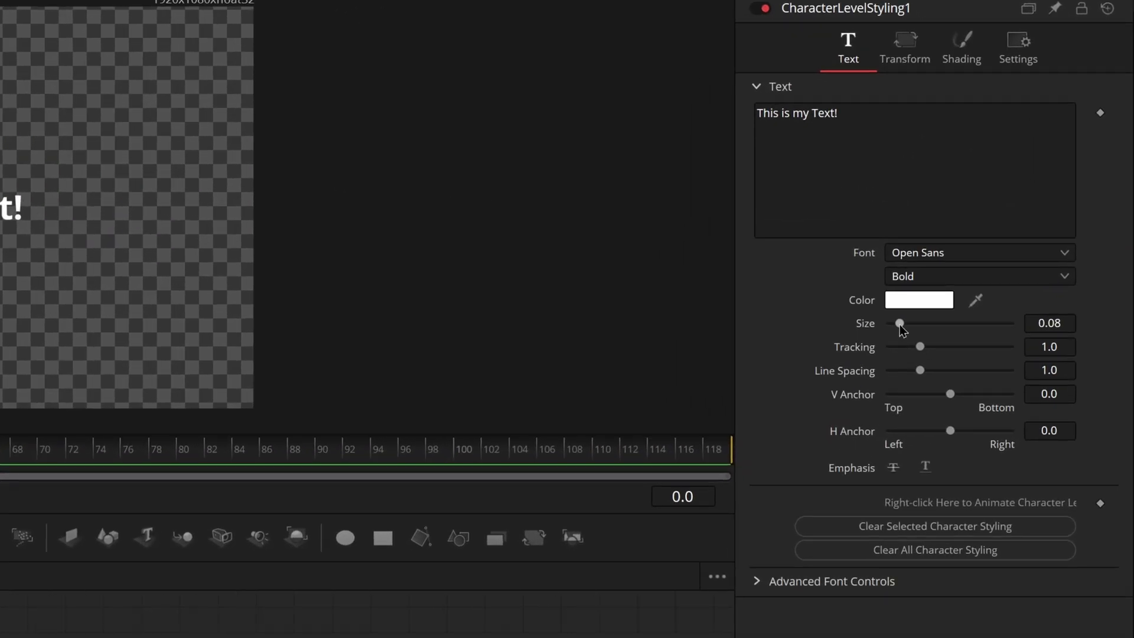
drag(898, 324, 905, 327)
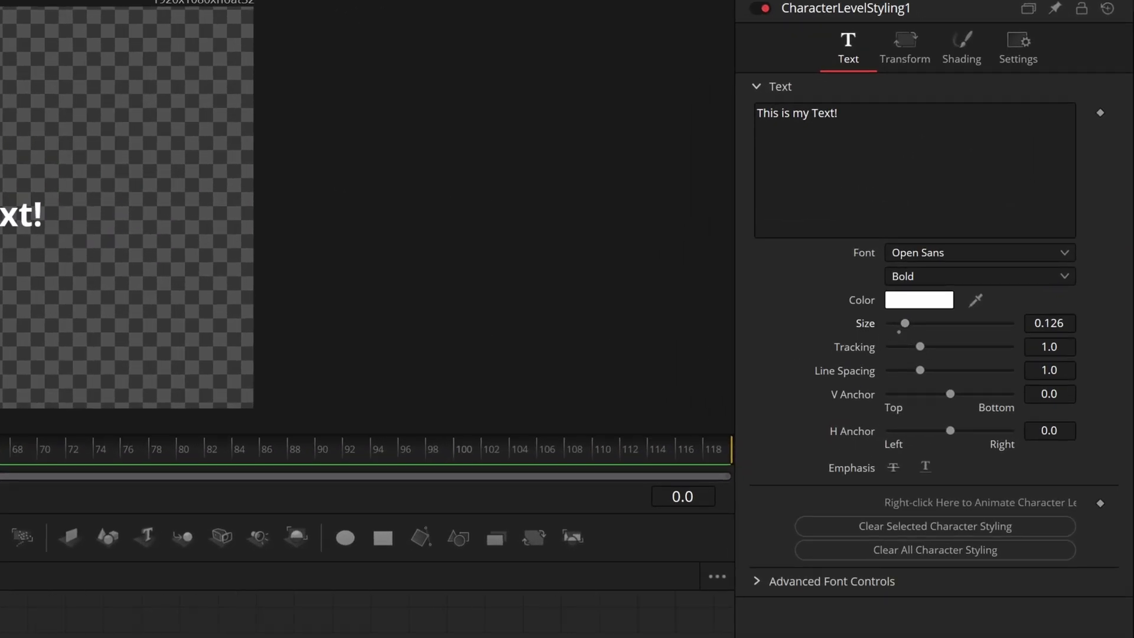
key(ctrl+z)
click(935, 299)
click(263, 329)
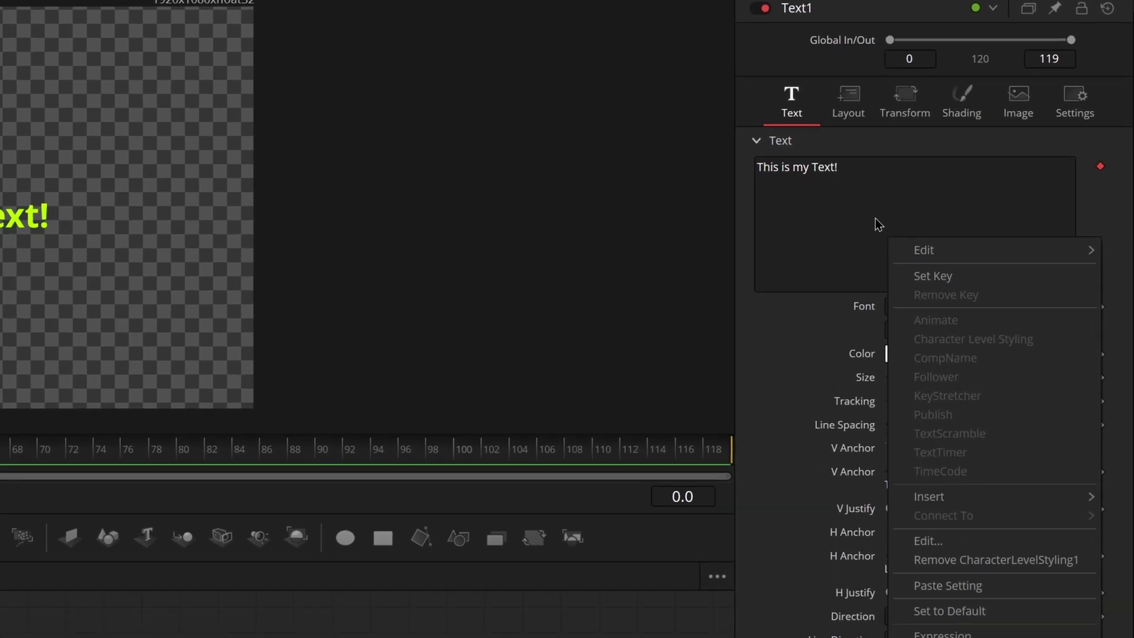
- Remove the character level styling and turn the text into a TimeCode counter
click(960, 568)
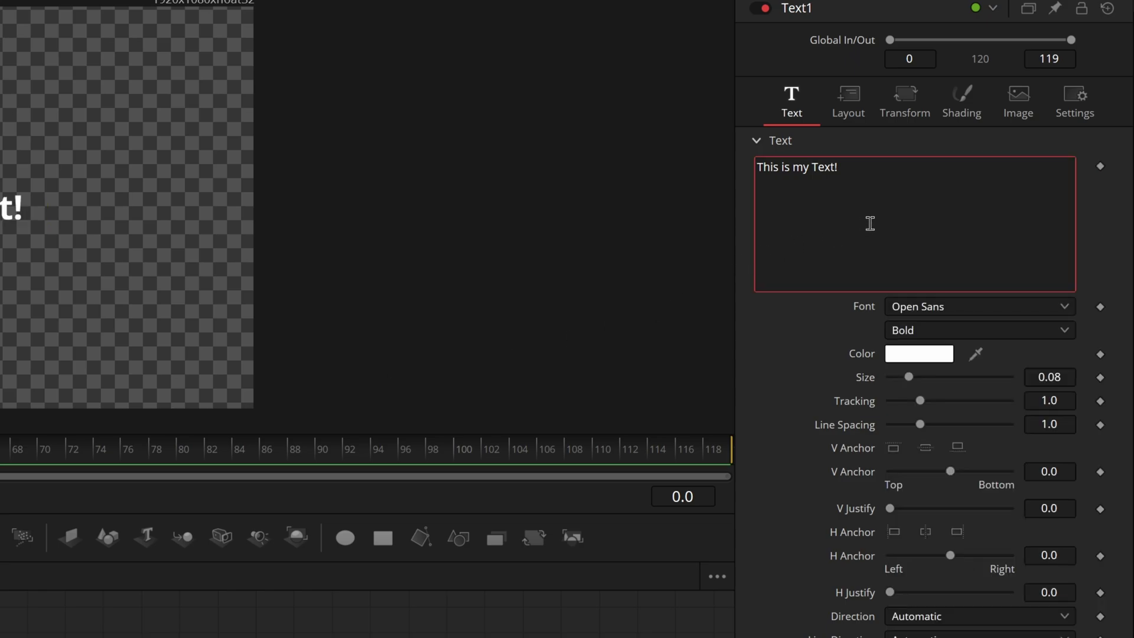
right_click(893, 227)
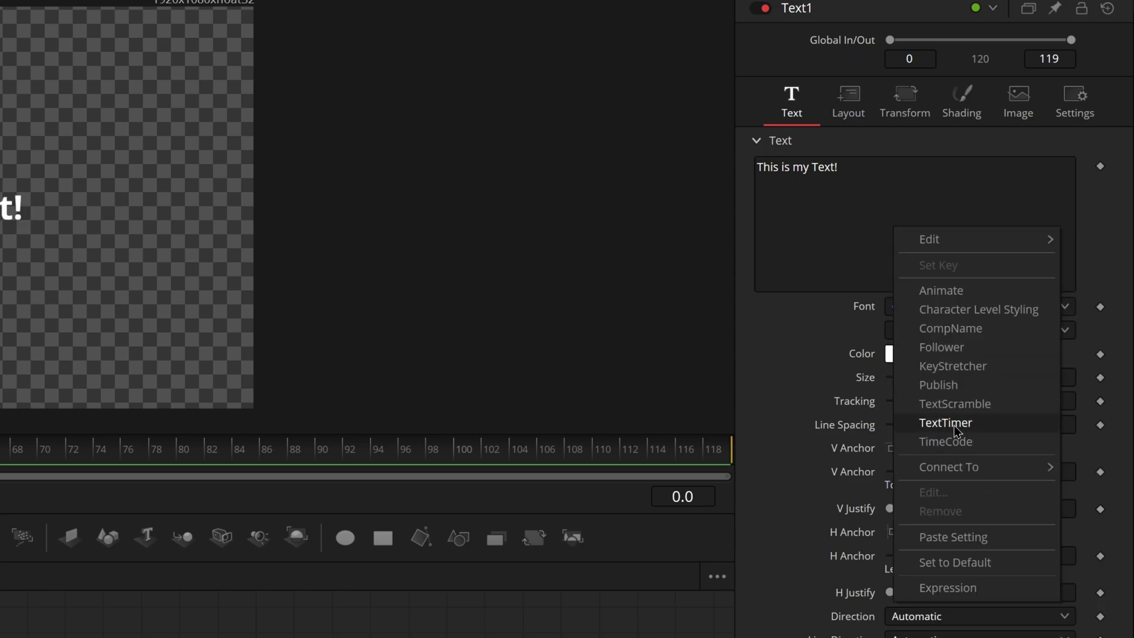
click(948, 442)
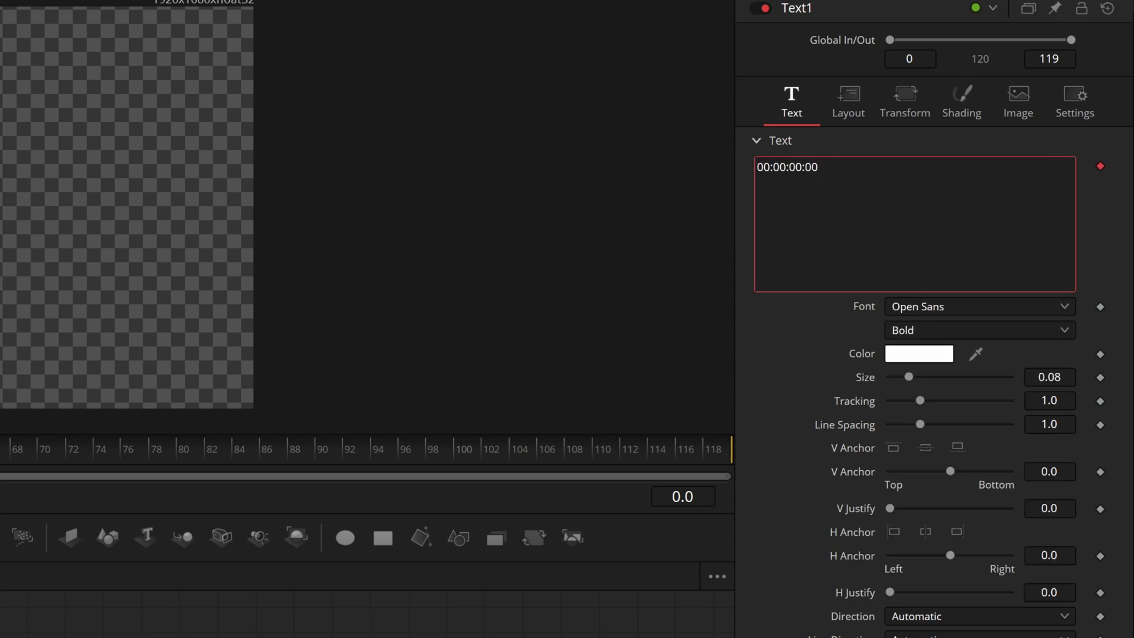
- Hide the frames so the timecode shows only minutes and seconds, checking it during playback
key(space)
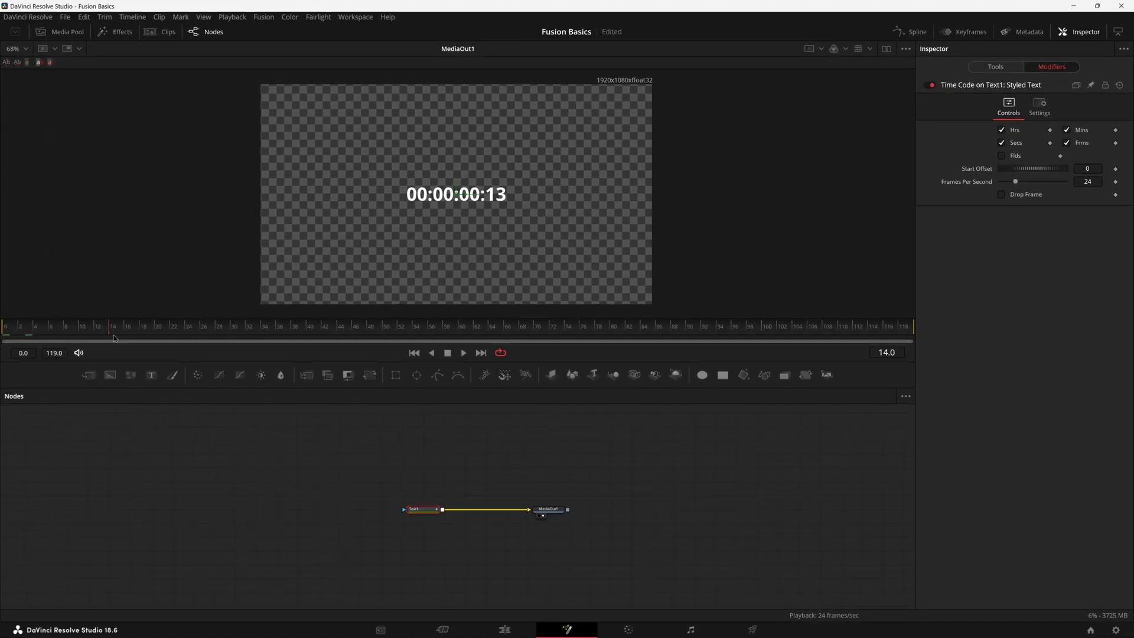
drag(215, 339, 5, 339)
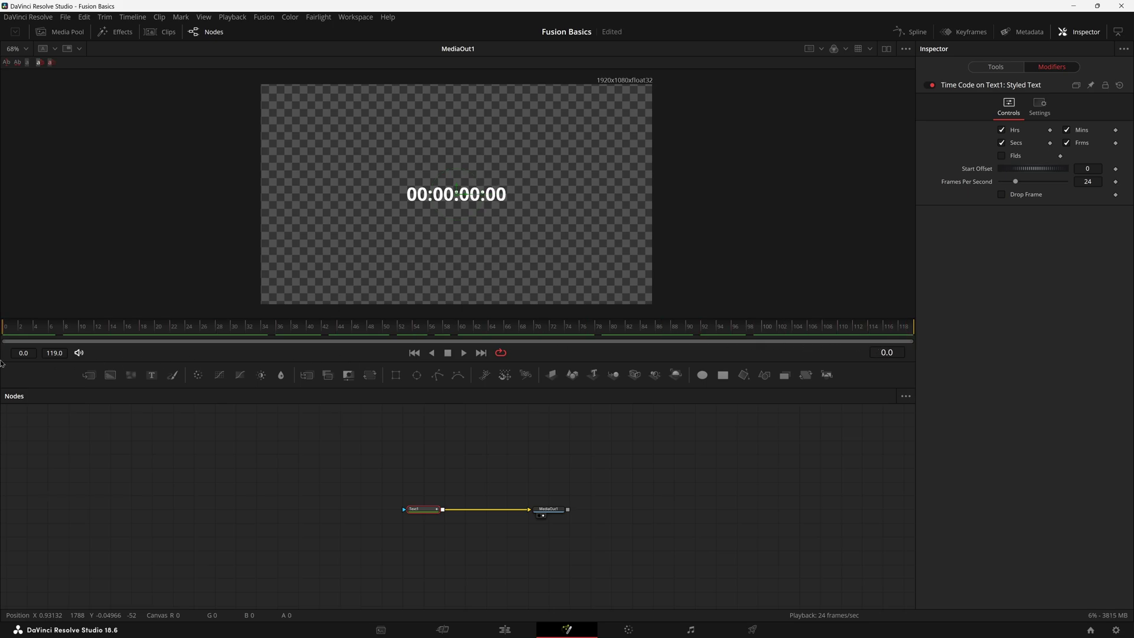
key(space)
key(space)
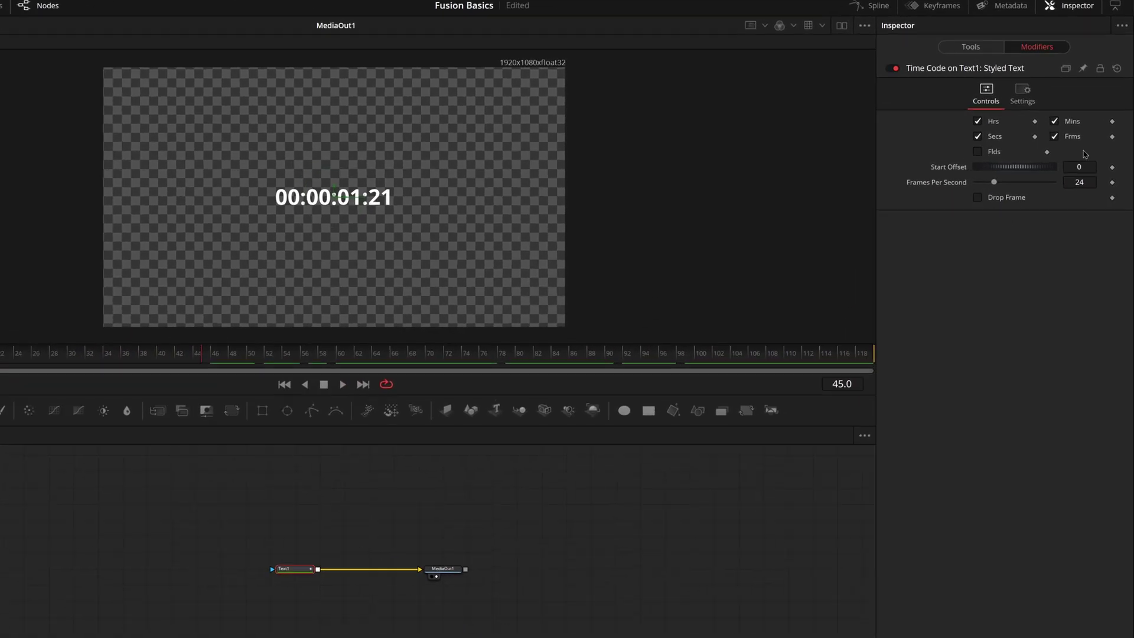
click(1066, 143)
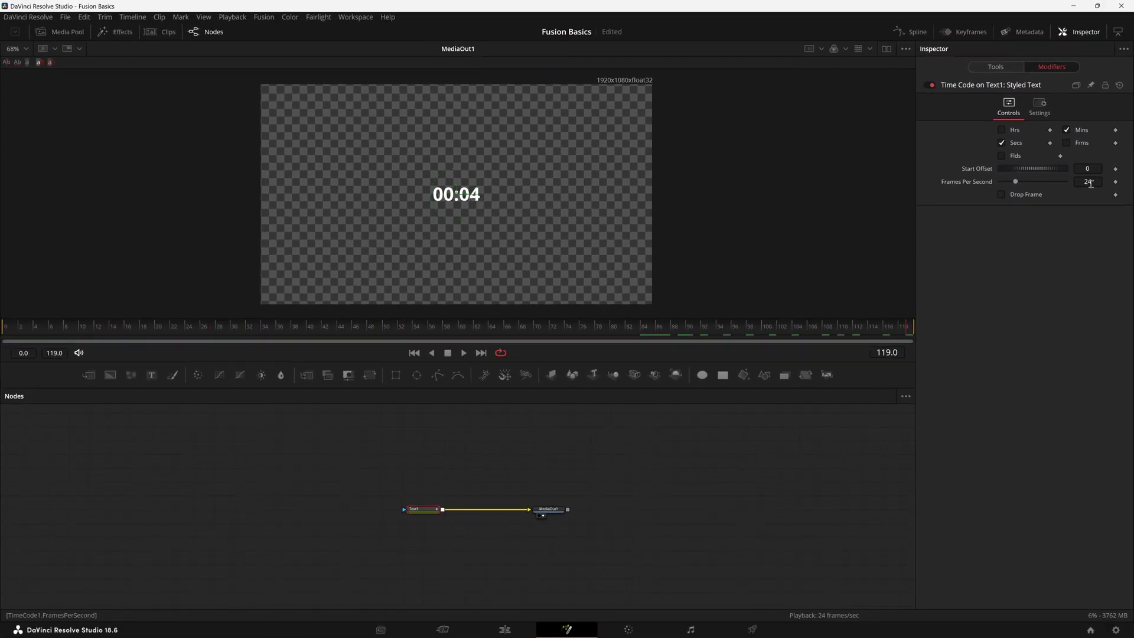
key(j)
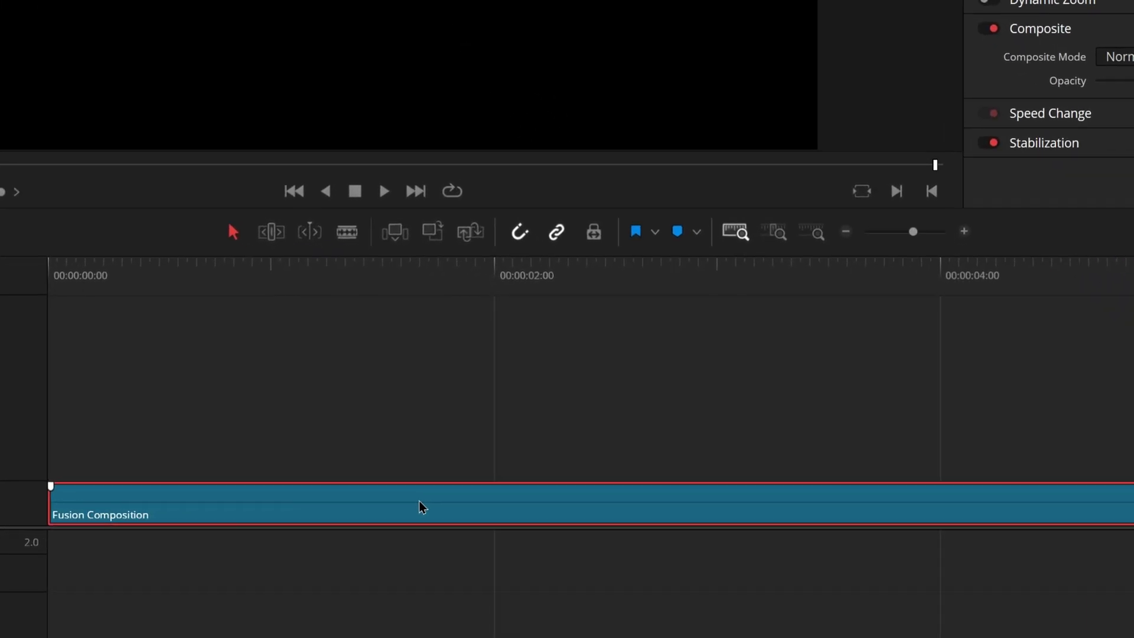
- Turn the composition clip into a compound clip named 'Timer' and play it
right_click(632, 514)
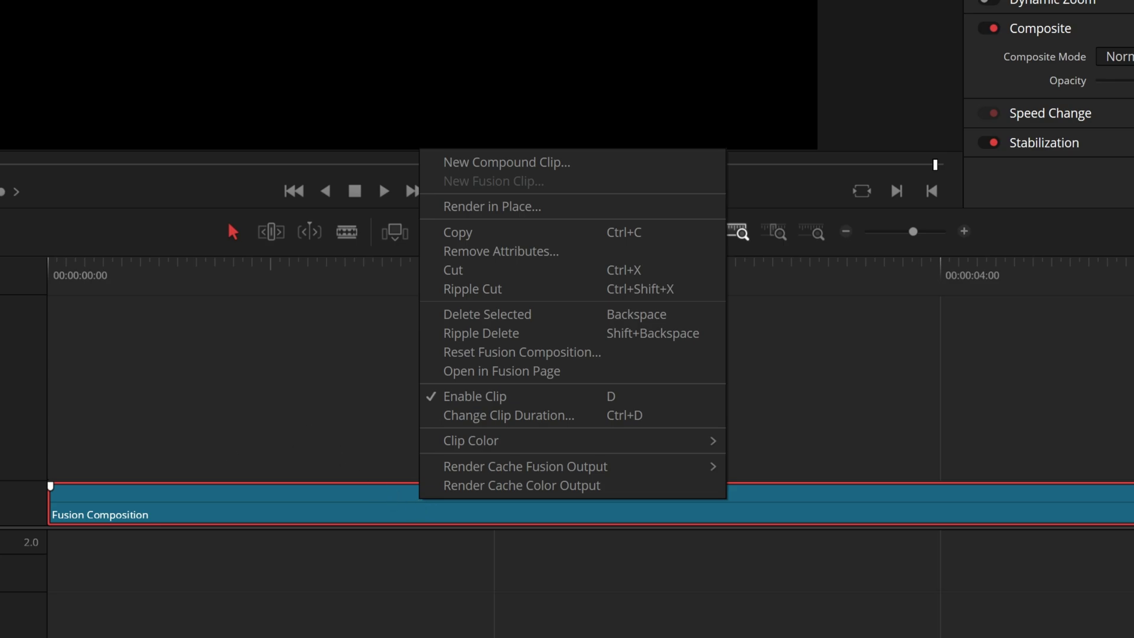
click(552, 162)
text(Ti)
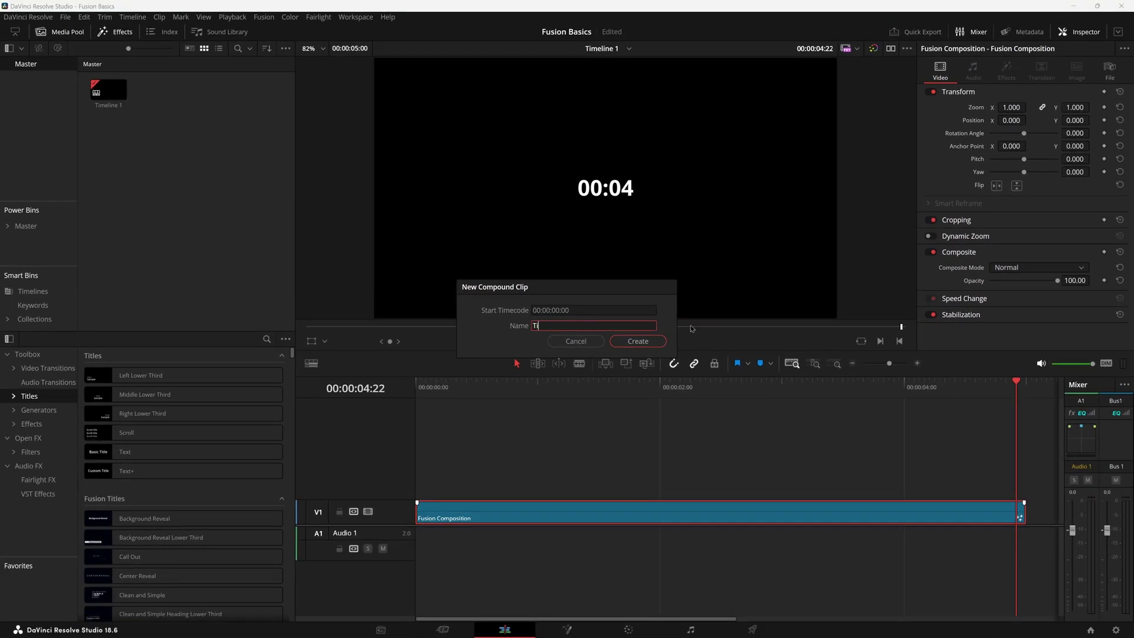
text(mer)
key(Return)
key(Home)
key(space)
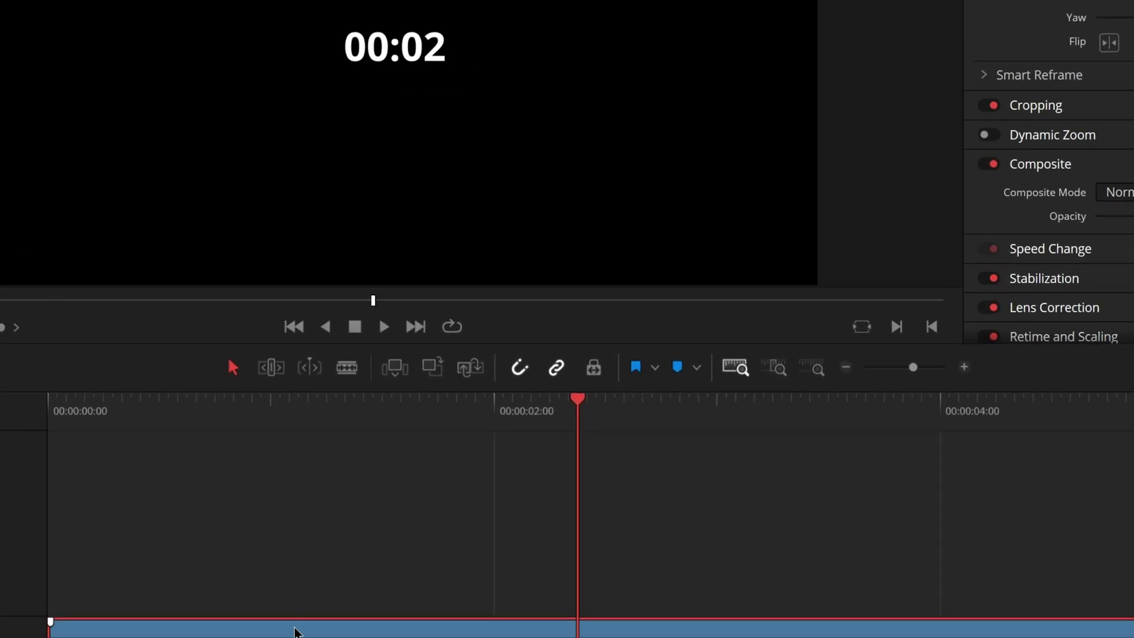
- Open the Timer compound clip and extend its composition to about 14 seconds
right_click(297, 627)
click(402, 119)
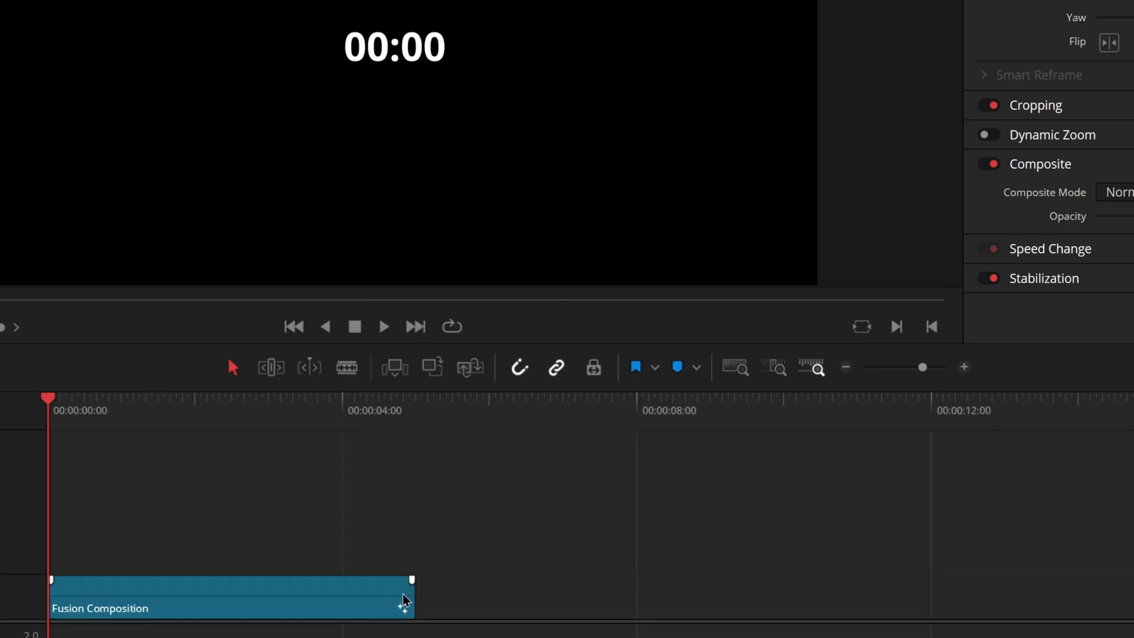
drag(406, 592, 1092, 597)
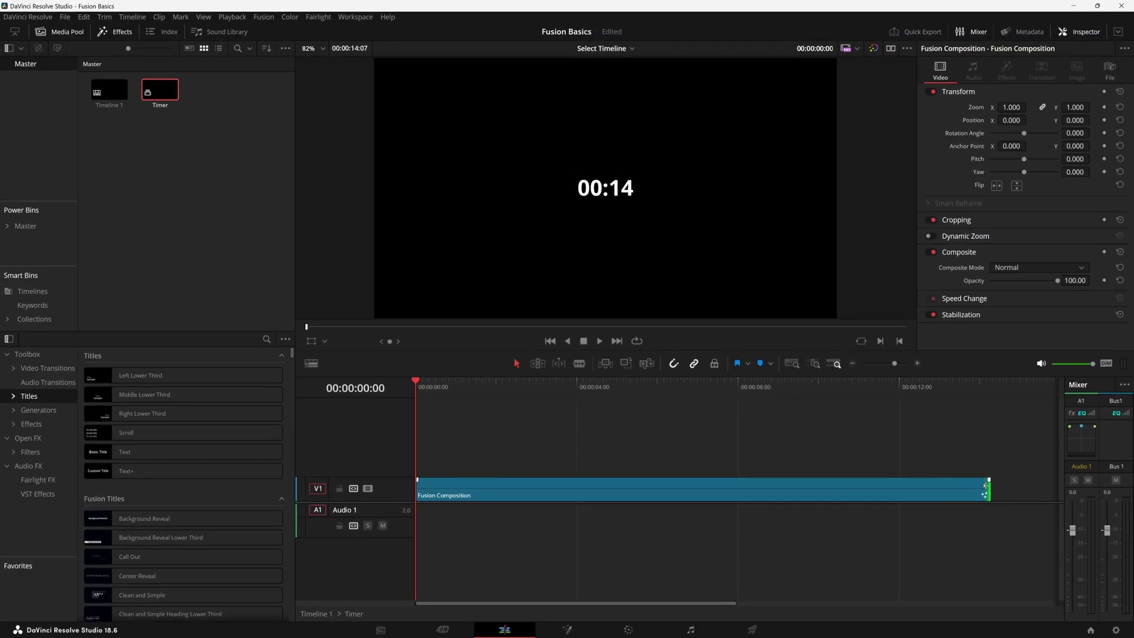
- Back on Timeline 1, lengthen the Timer clip to about 10 seconds
click(324, 616)
click(606, 515)
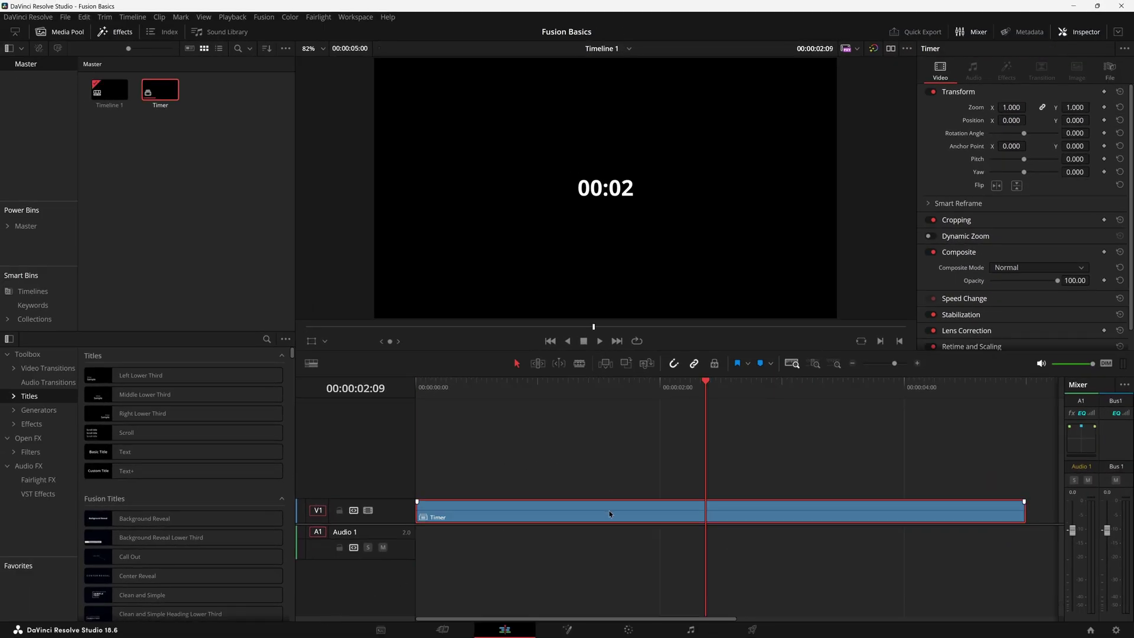
key(ctrl+minus)
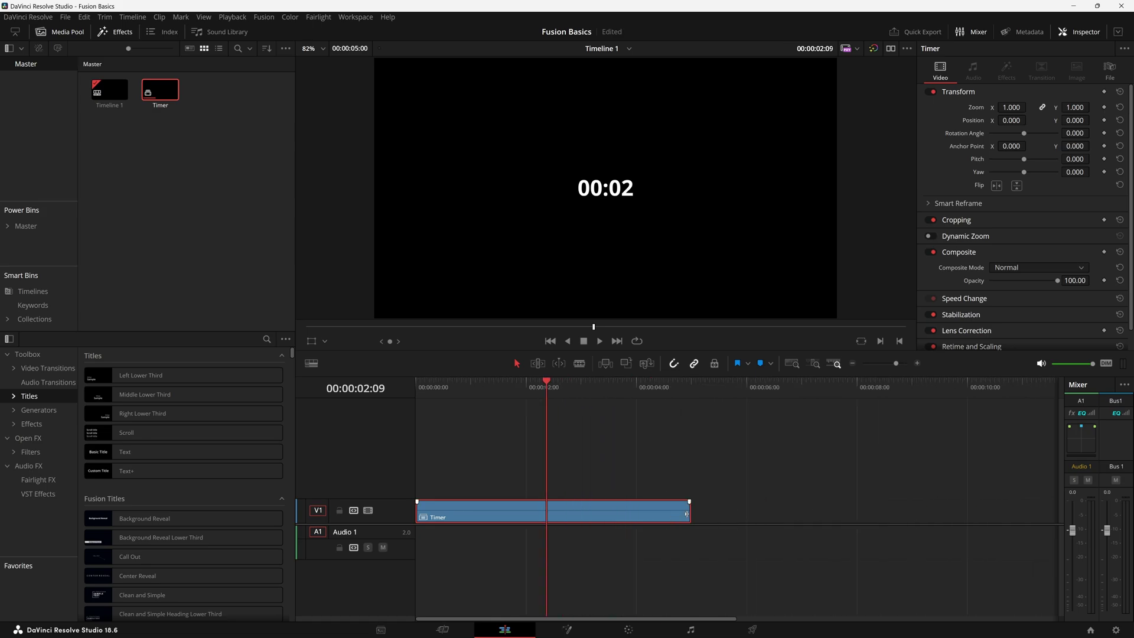
drag(686, 513, 953, 513)
mouse_move(603, 414)
mouse_down()
mouse_move(947, 413)
mouse_move(612, 437)
mouse_up()
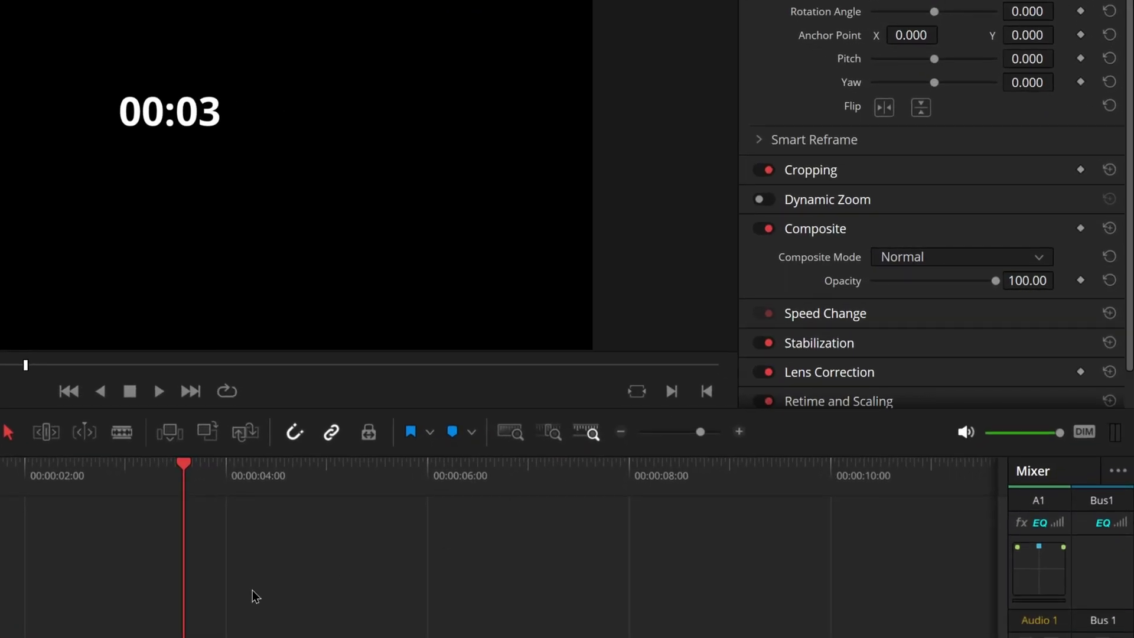
- Reverse the Timer clip at -100% speed so it counts down, then play it
click(879, 320)
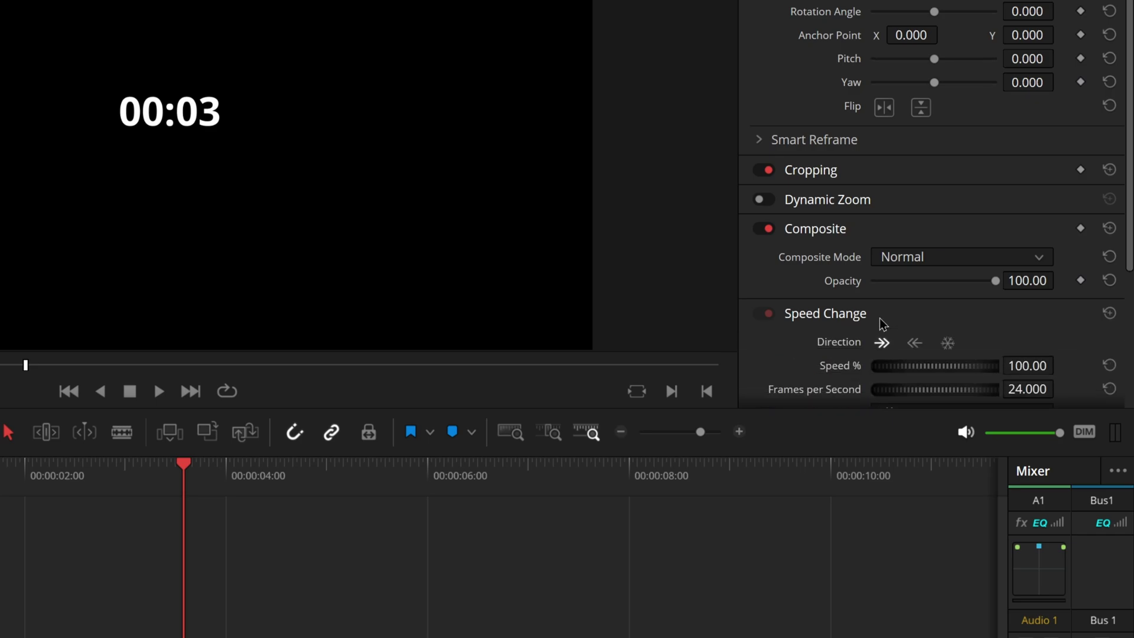
click(914, 345)
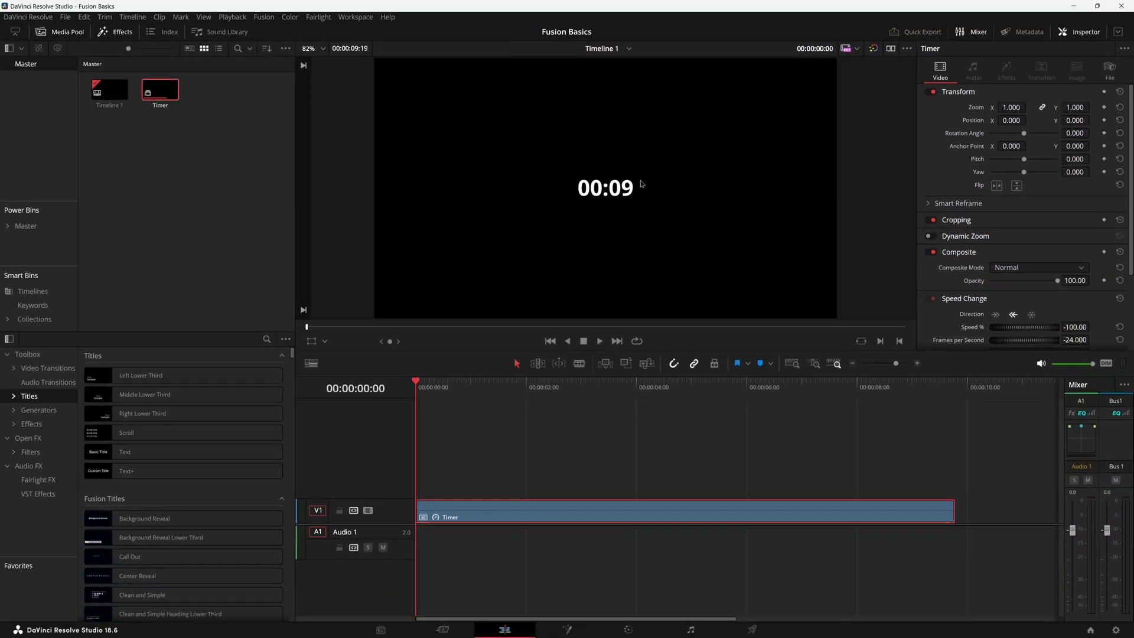
key(space)
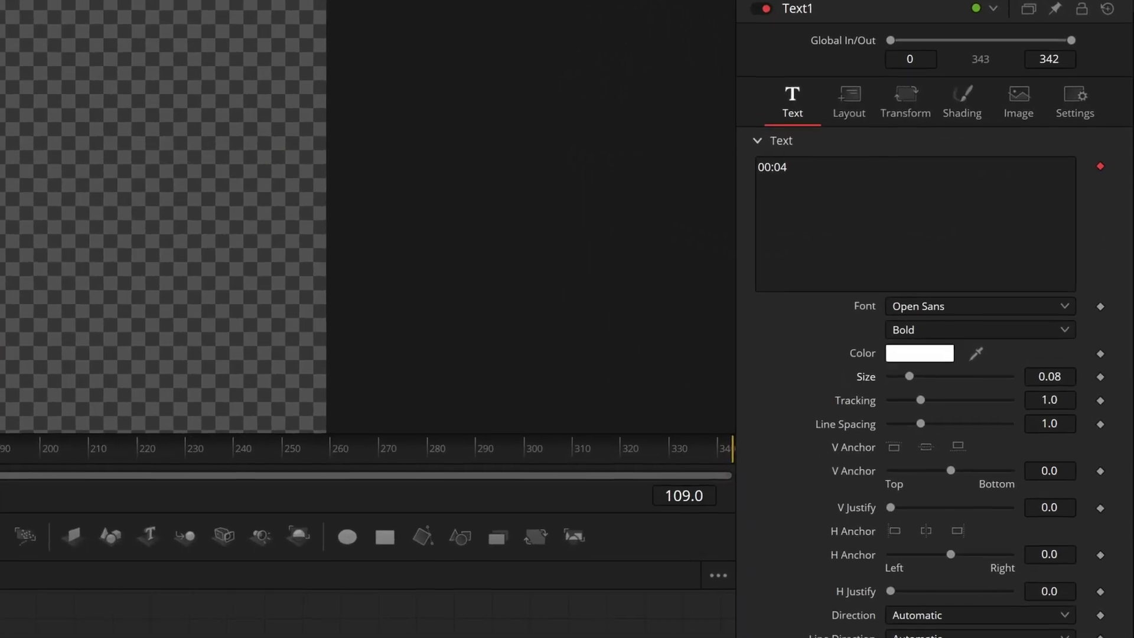
- Remove TimeCode1 from Text1's text, leaving static '00:04'
right_click(887, 238)
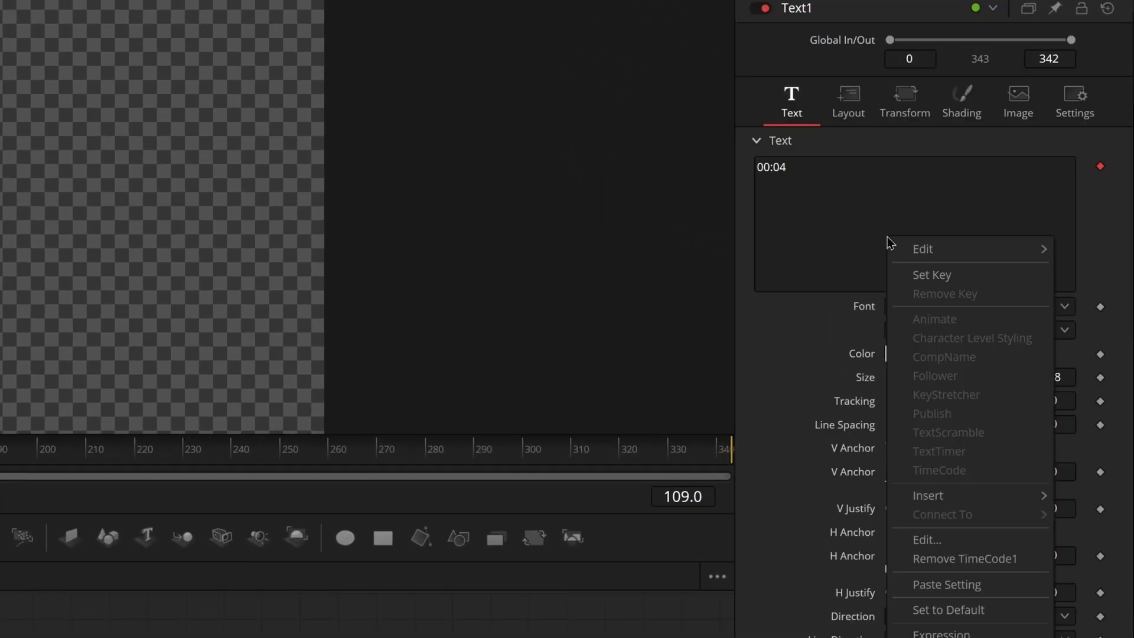
click(976, 558)
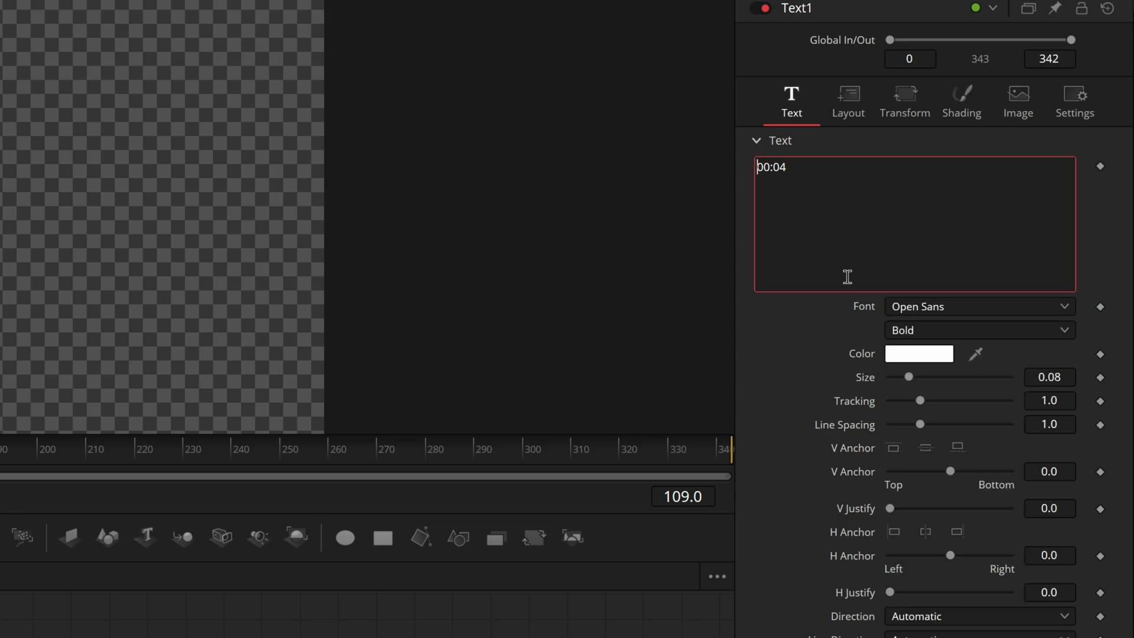
right_click(879, 237)
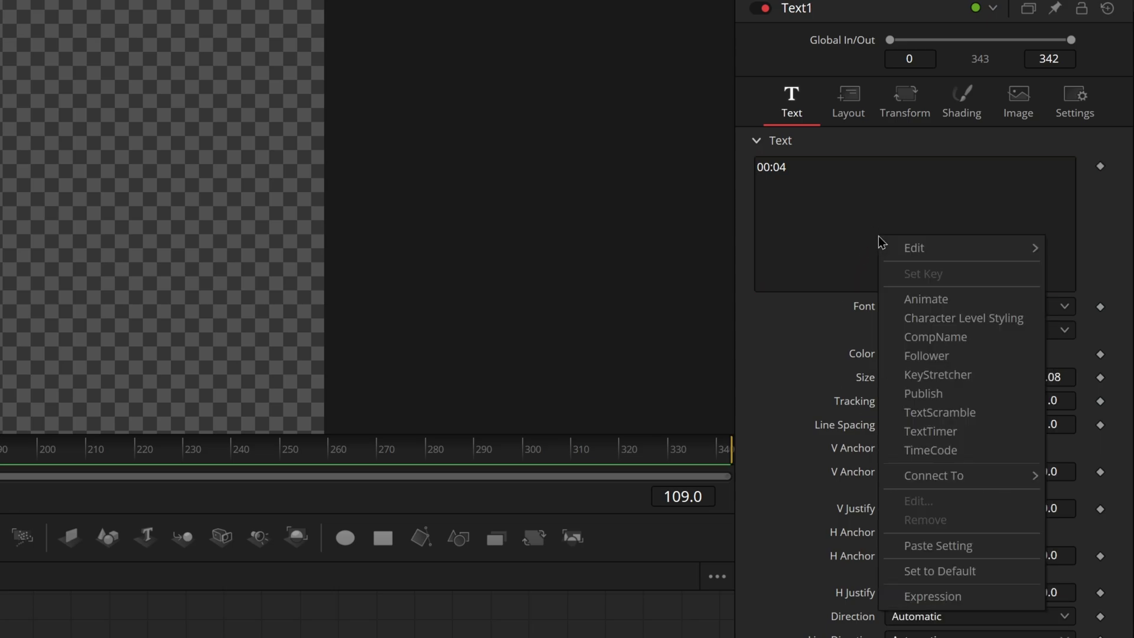
- Add a TextTimer to Text1 and set it to Clock mode without 24-hour display
click(960, 441)
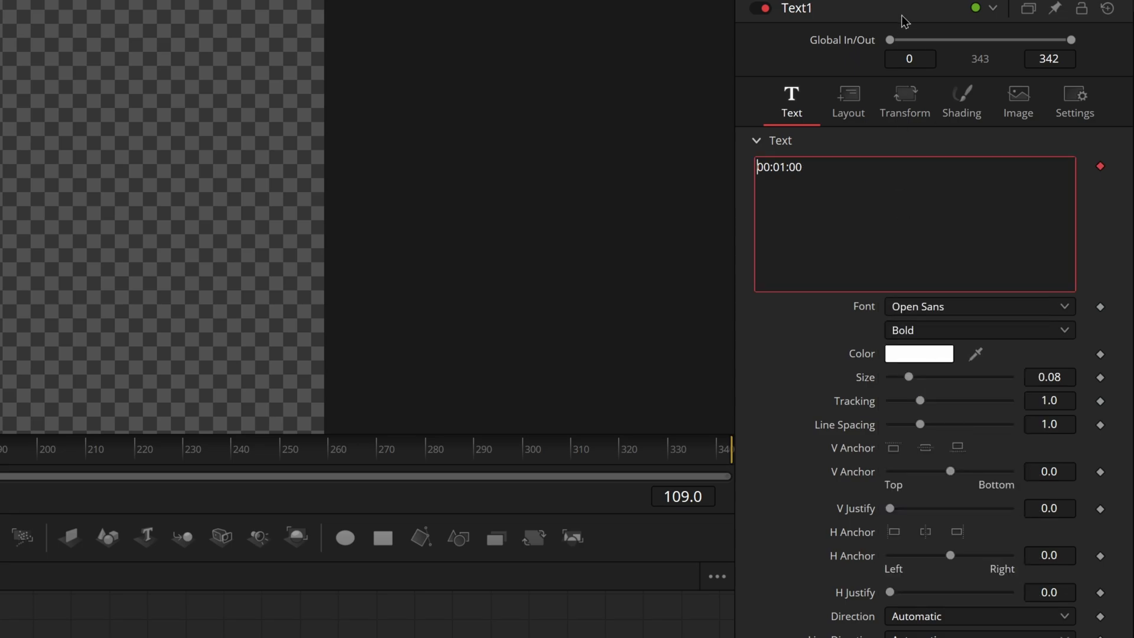
click(906, 22)
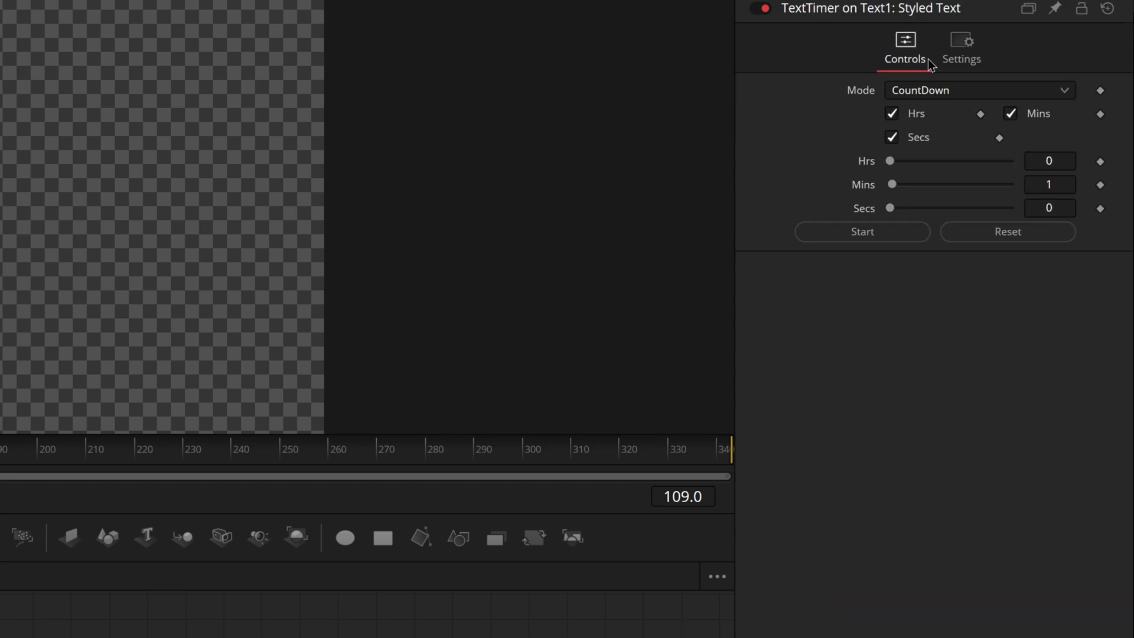
click(935, 92)
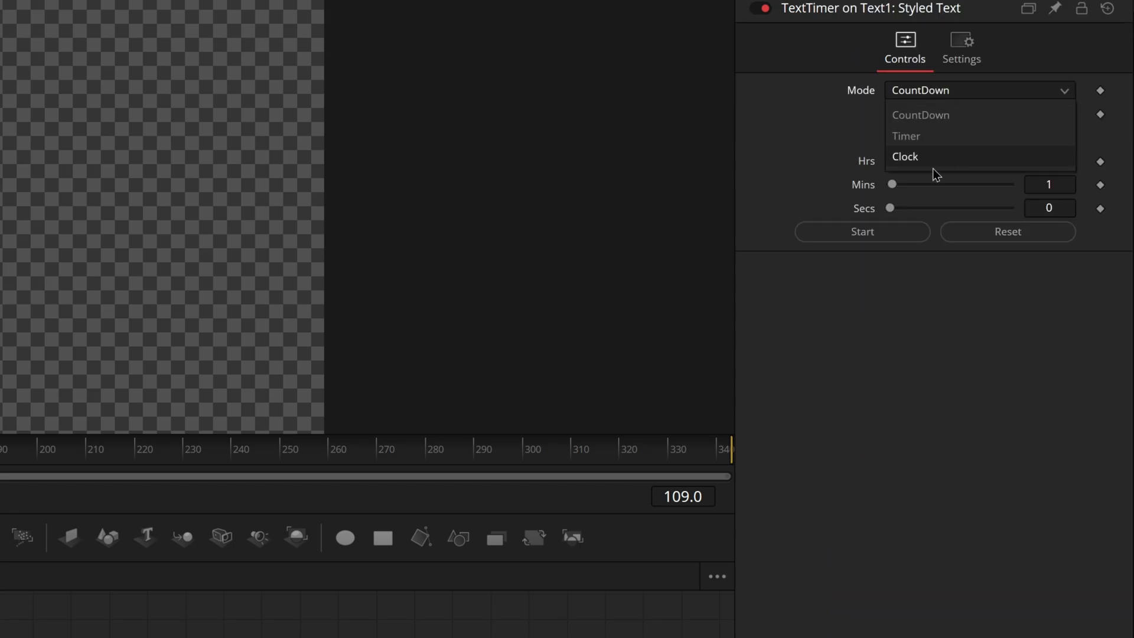
click(912, 157)
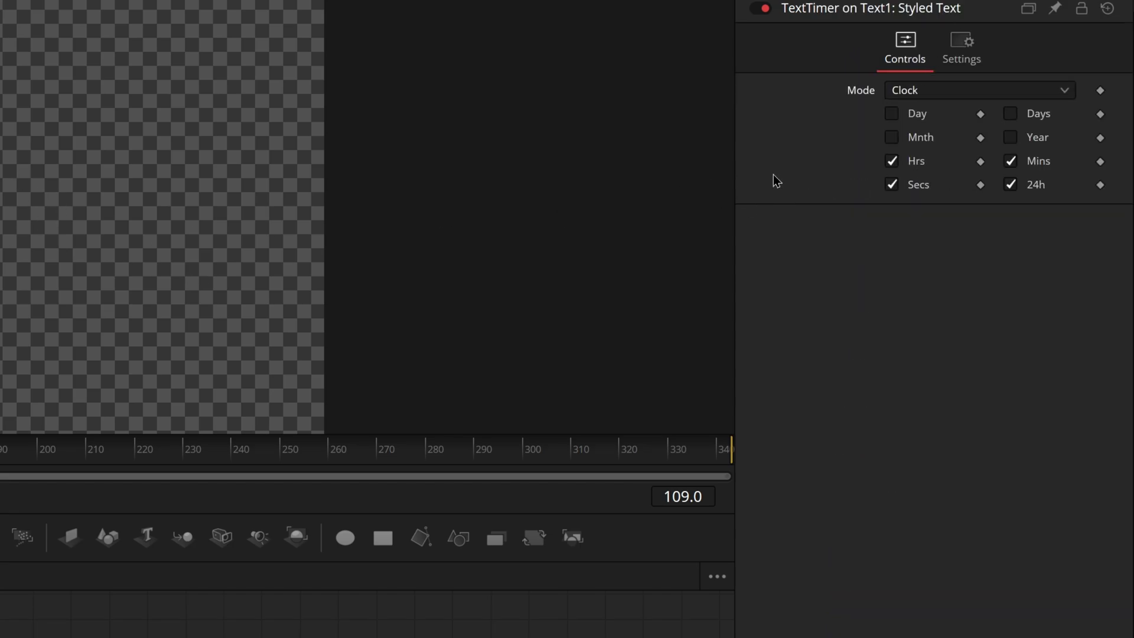
click(1011, 185)
- Switch the TextTimer mode to Timer, then to CountDown from 00:01:00
click(938, 93)
click(932, 125)
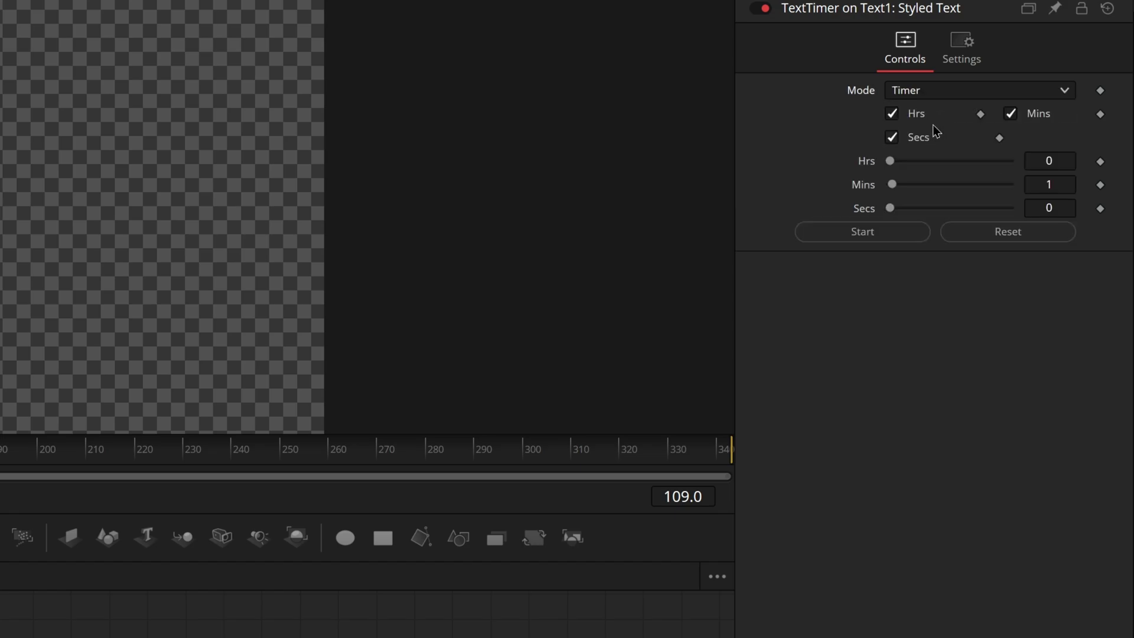
click(936, 97)
click(936, 105)
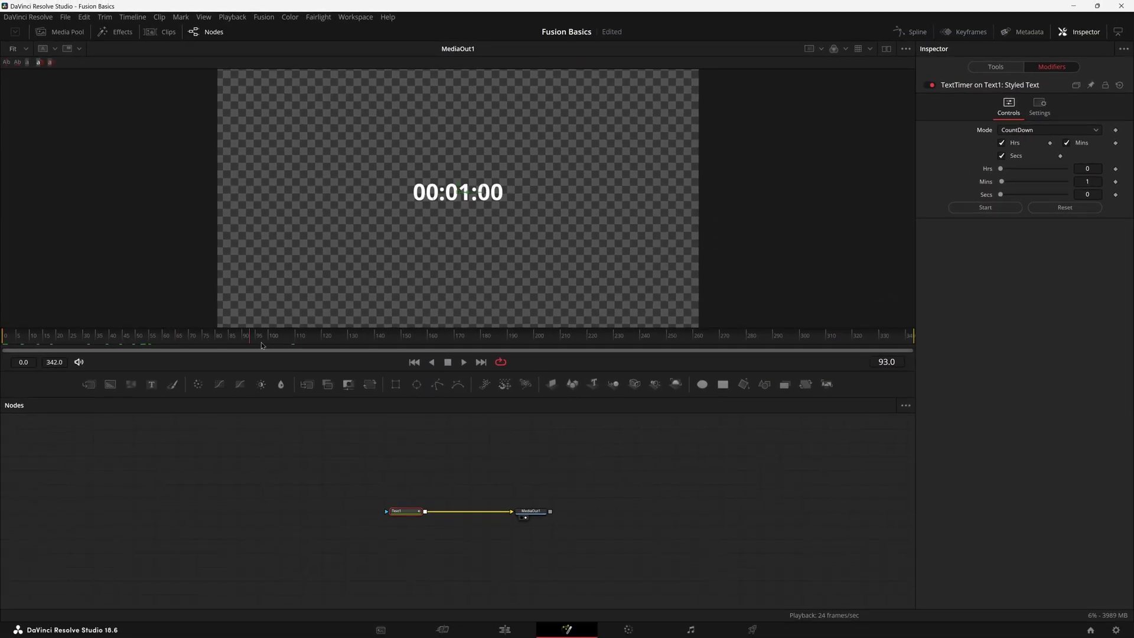
- Scrub the composition, start the TextTimer's one-minute countdown, and play it back
drag(627, 335, 804, 332)
drag(686, 334, 672, 339)
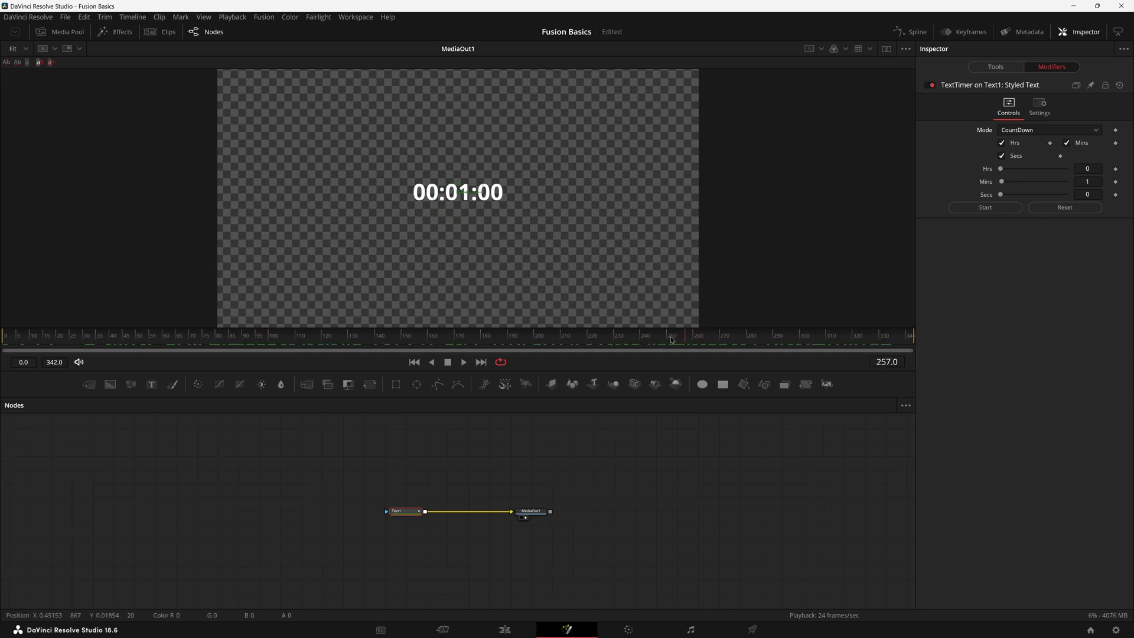
click(989, 211)
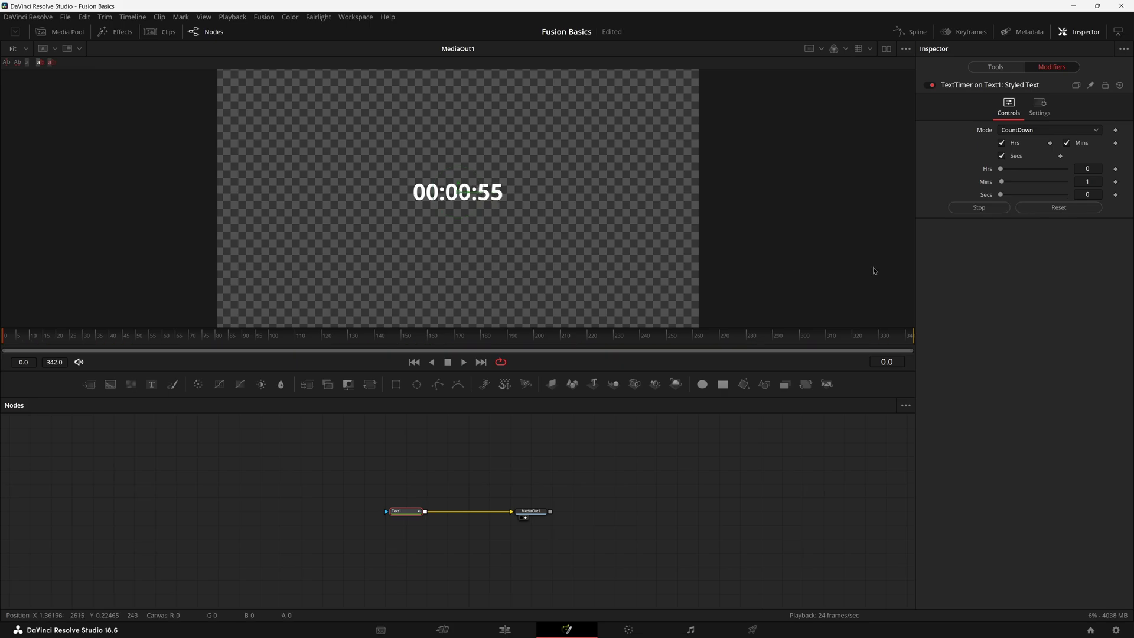
key(space)
key(space)
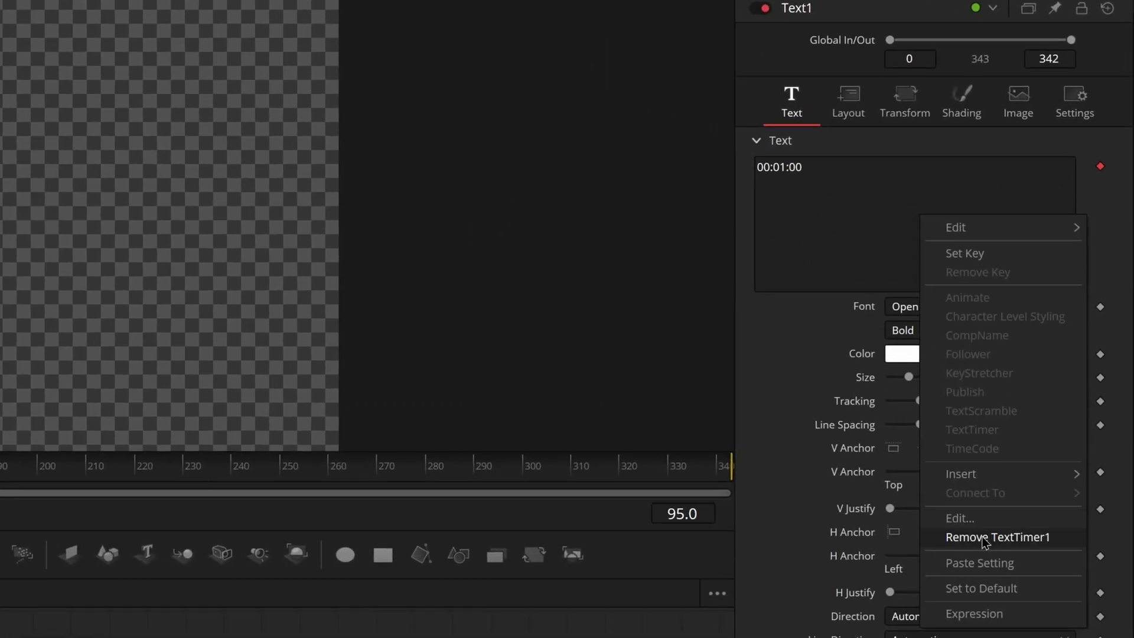
- Replace TextTimer1 with TextScramble, retype 'This is my Text!', and add !?.#@ to Substitute Chars
click(984, 537)
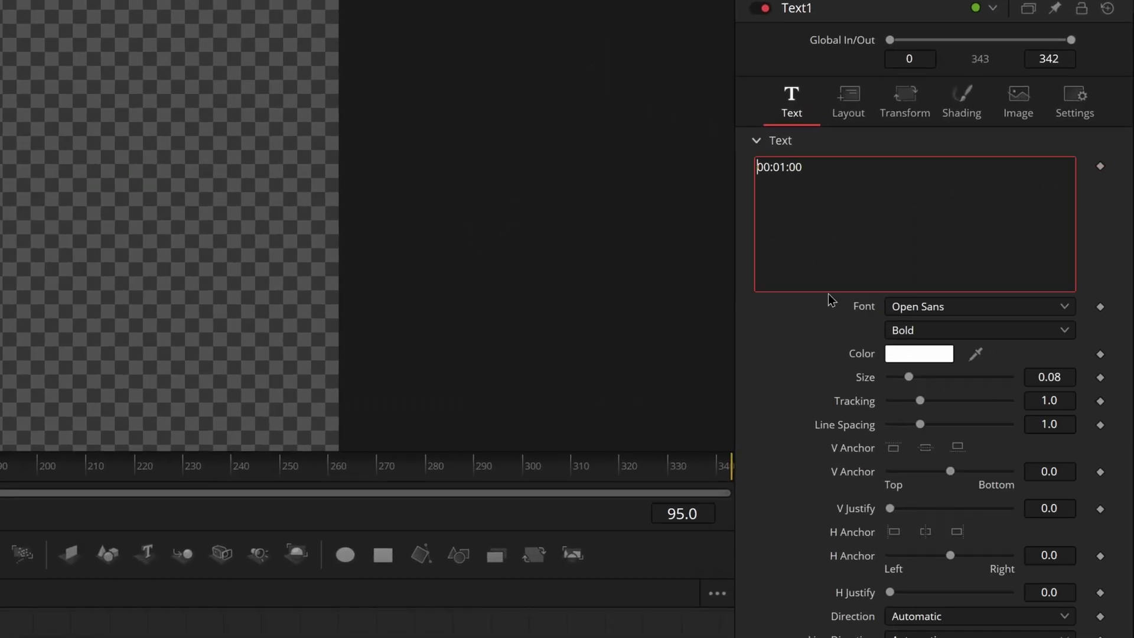
right_click(883, 220)
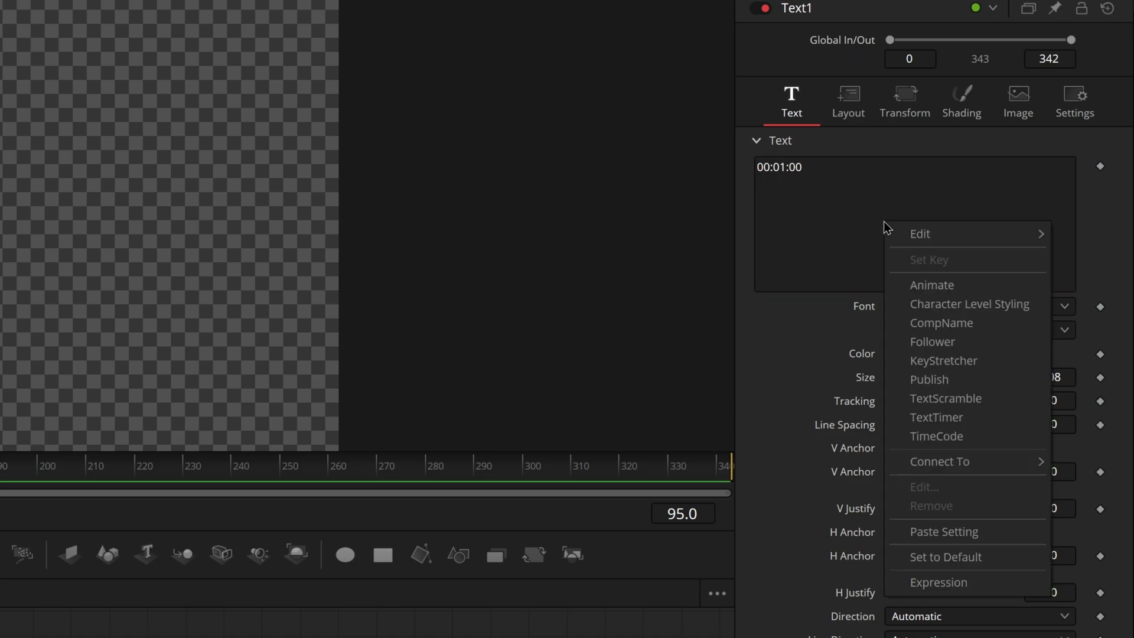
click(944, 399)
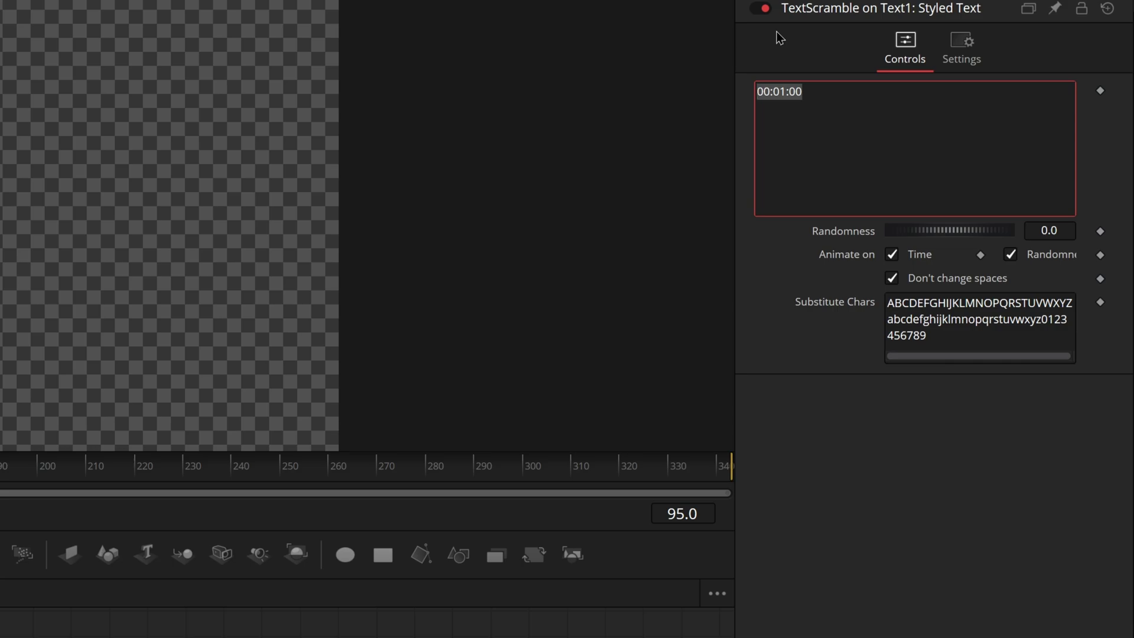
text(This is my Text!)
click(862, 495)
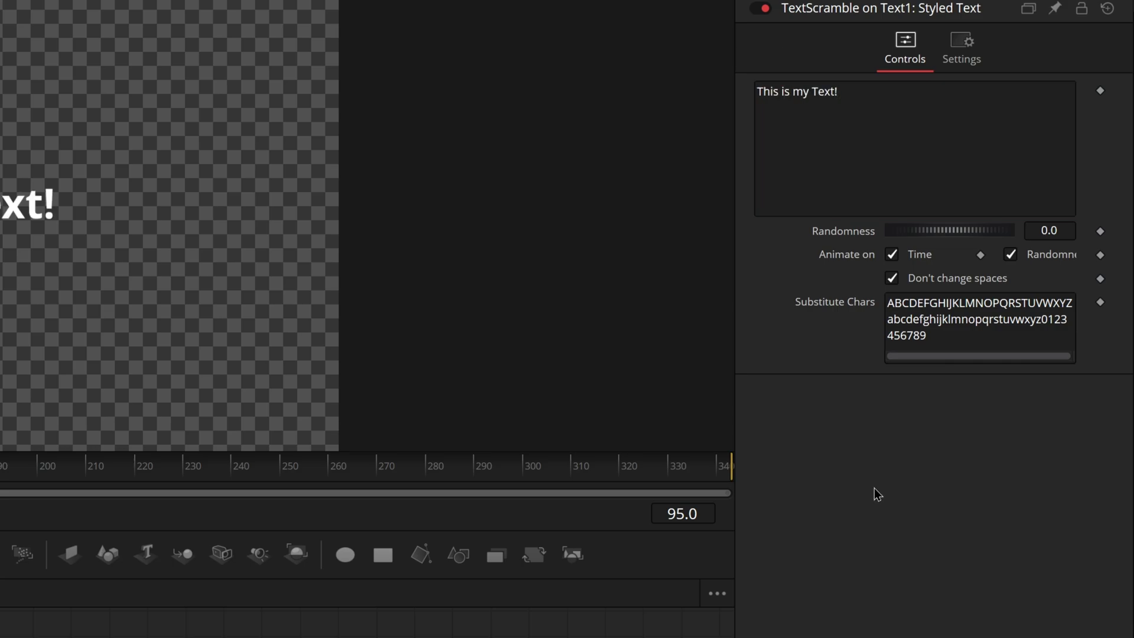
click(965, 339)
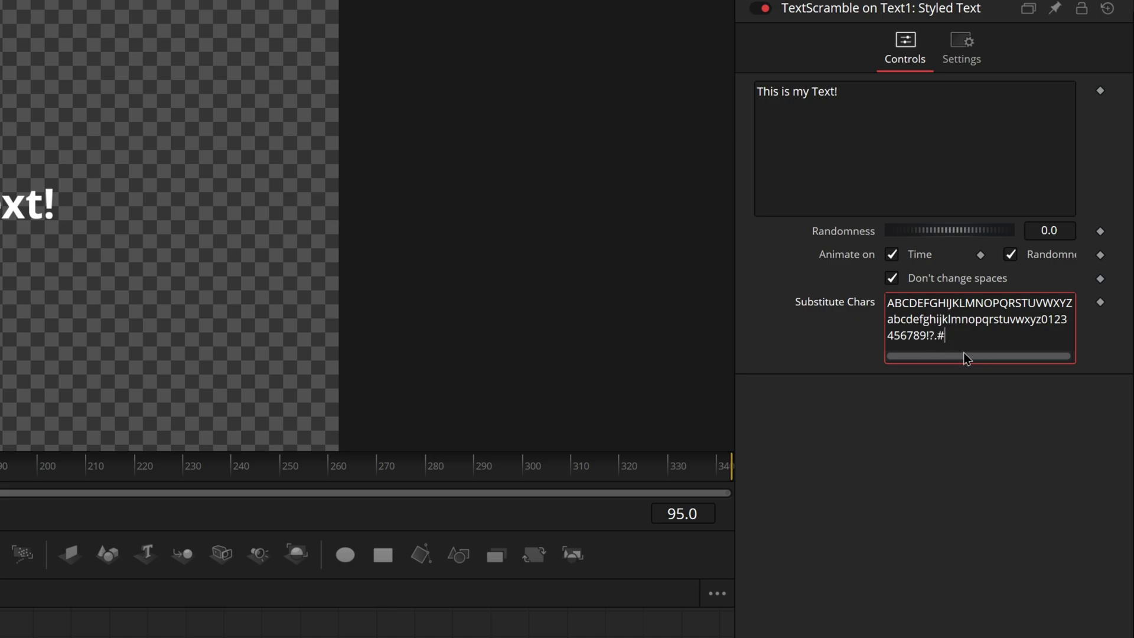
text(@)
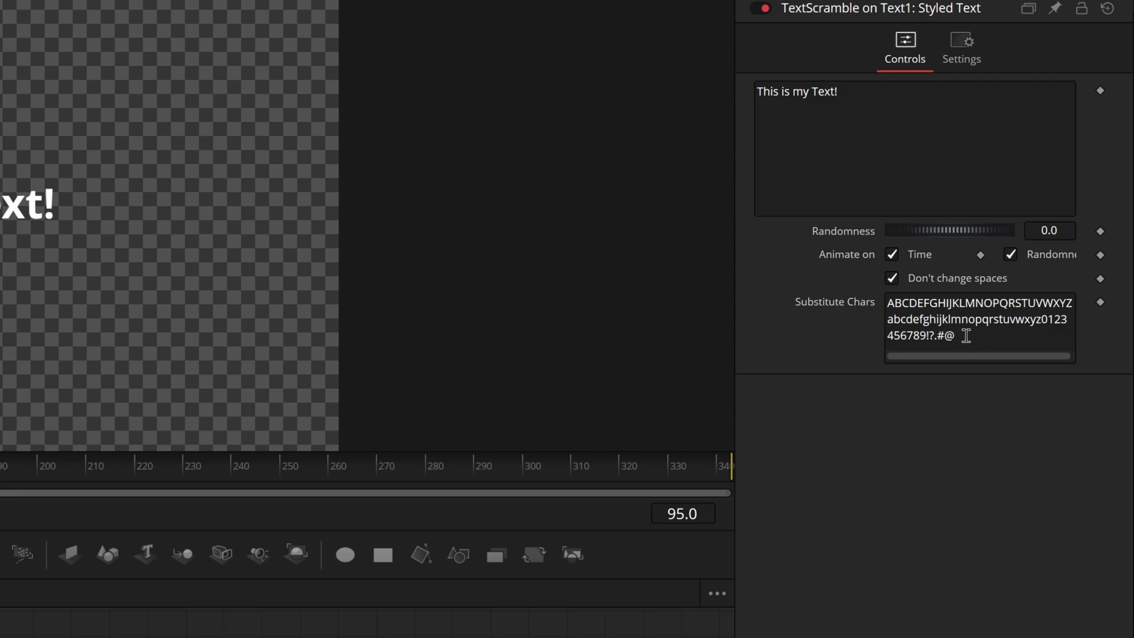
- Raise the scramble's Randomness to about 1.5
drag(913, 231, 927, 232)
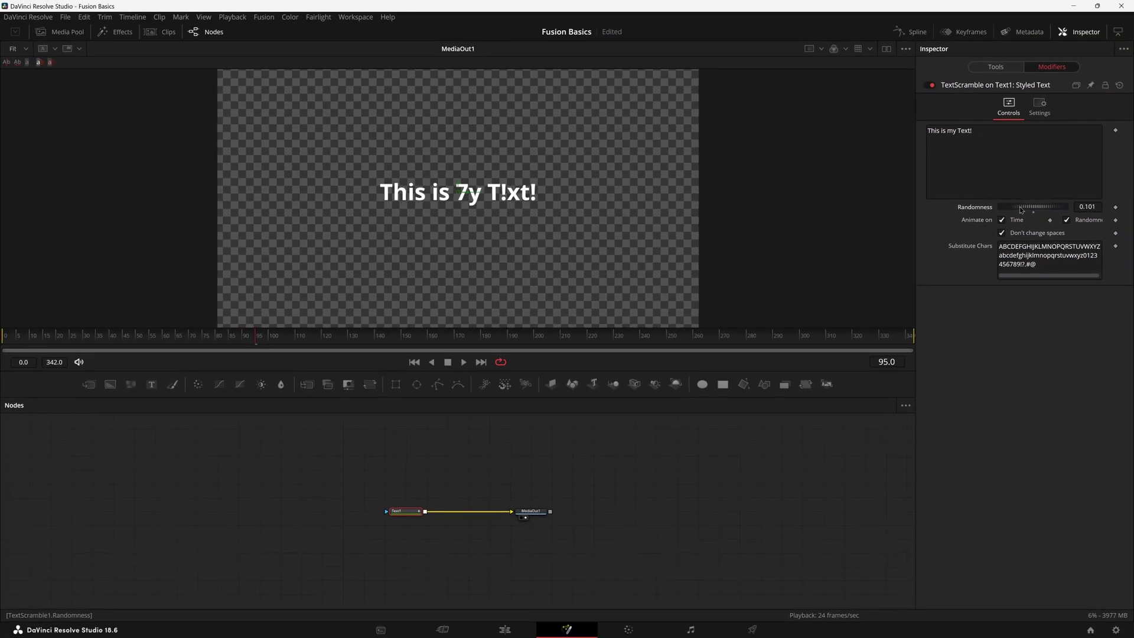
drag(1020, 209, 1110, 222)
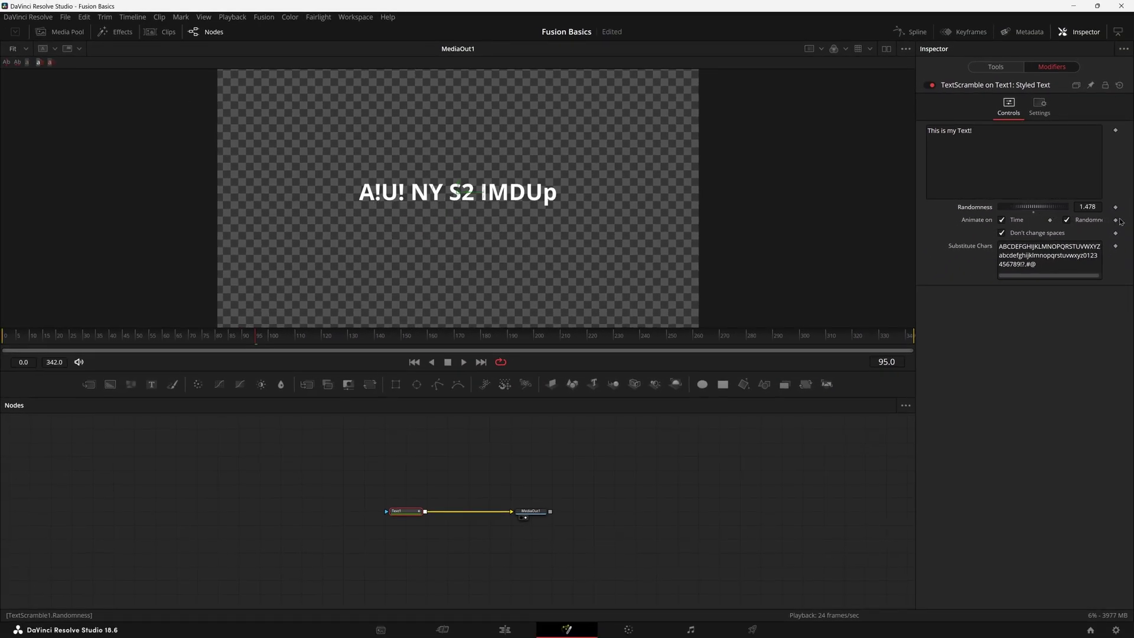
click(2, 345)
- Preview the scramble around frames 60 and 80, and turn off Don't change spaces
key(space)
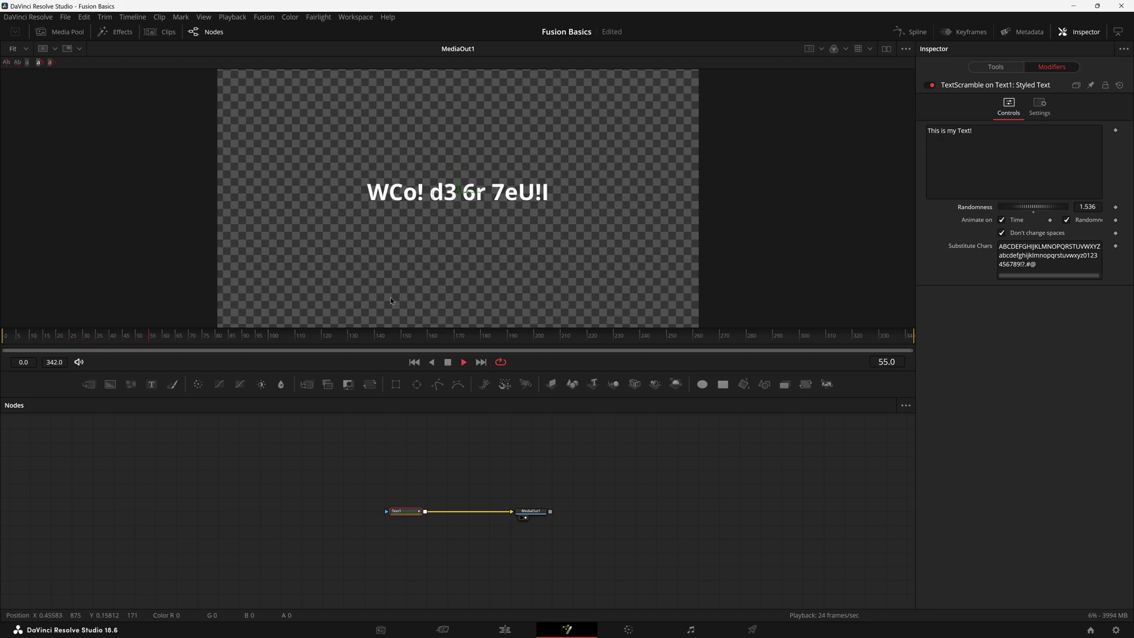
key(space)
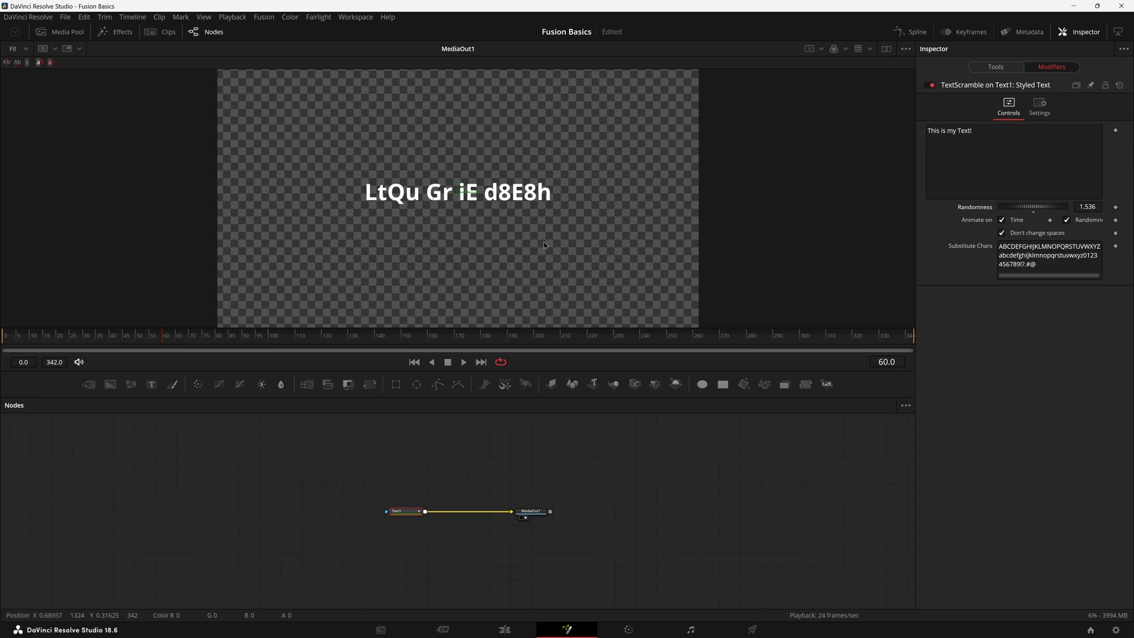
drag(204, 342, 218, 343)
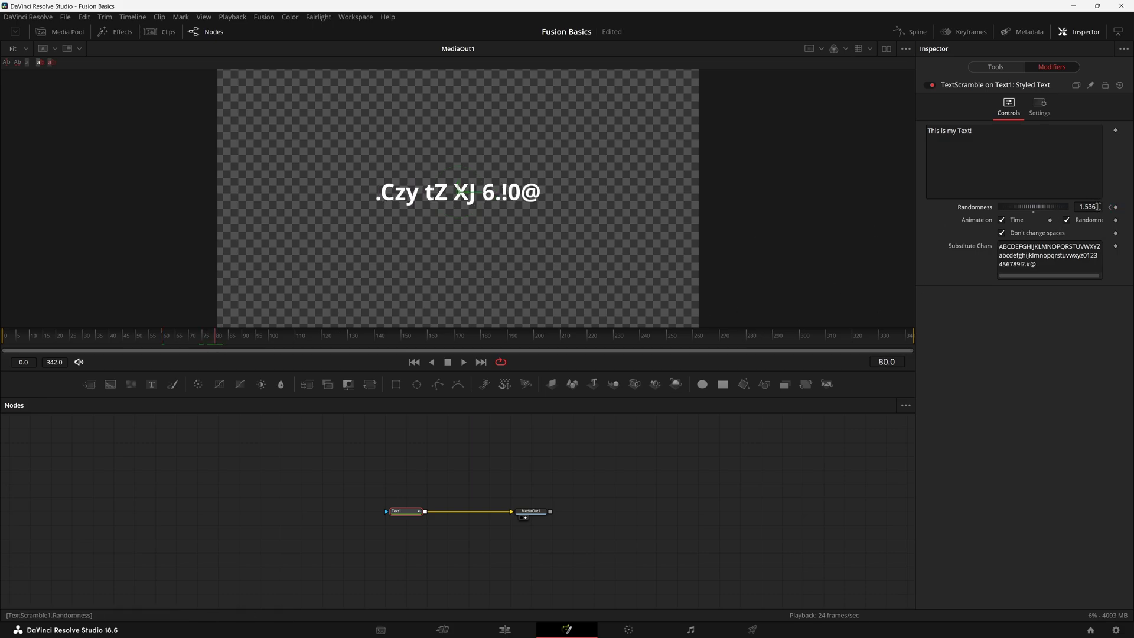
key(space)
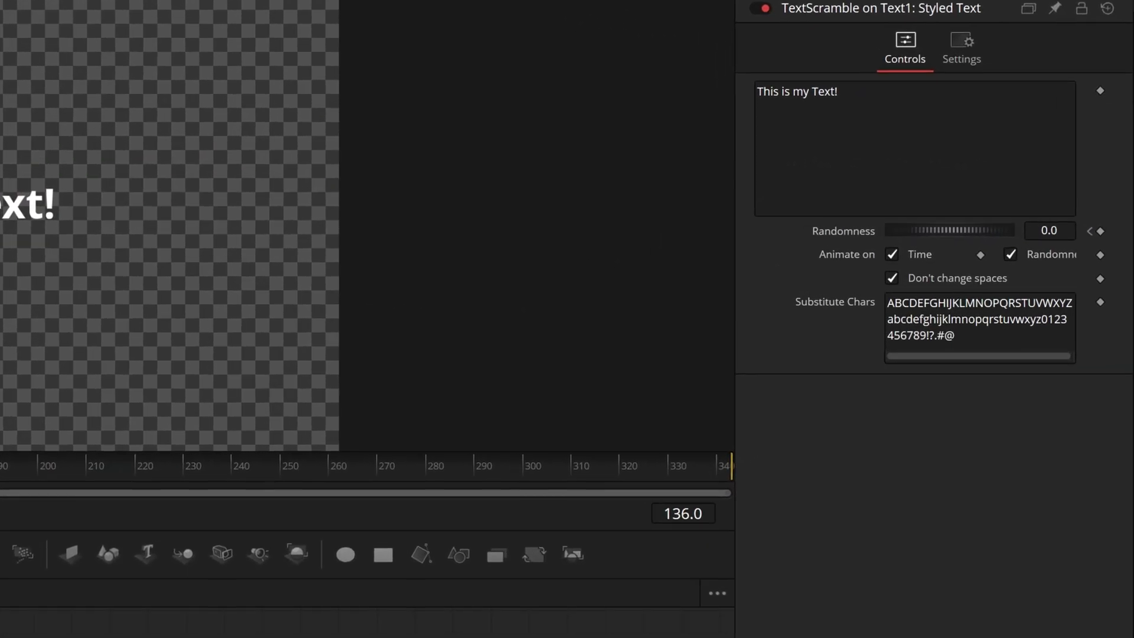
click(920, 282)
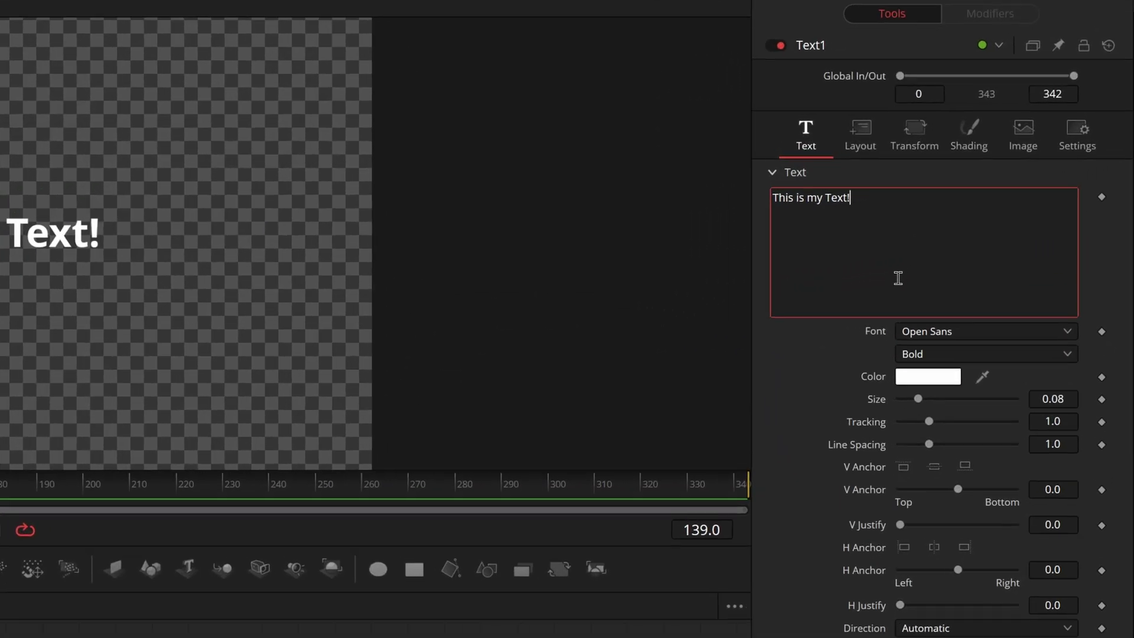
- Add a Follower modifier on All Characters with Left to Right order
right_click(897, 283)
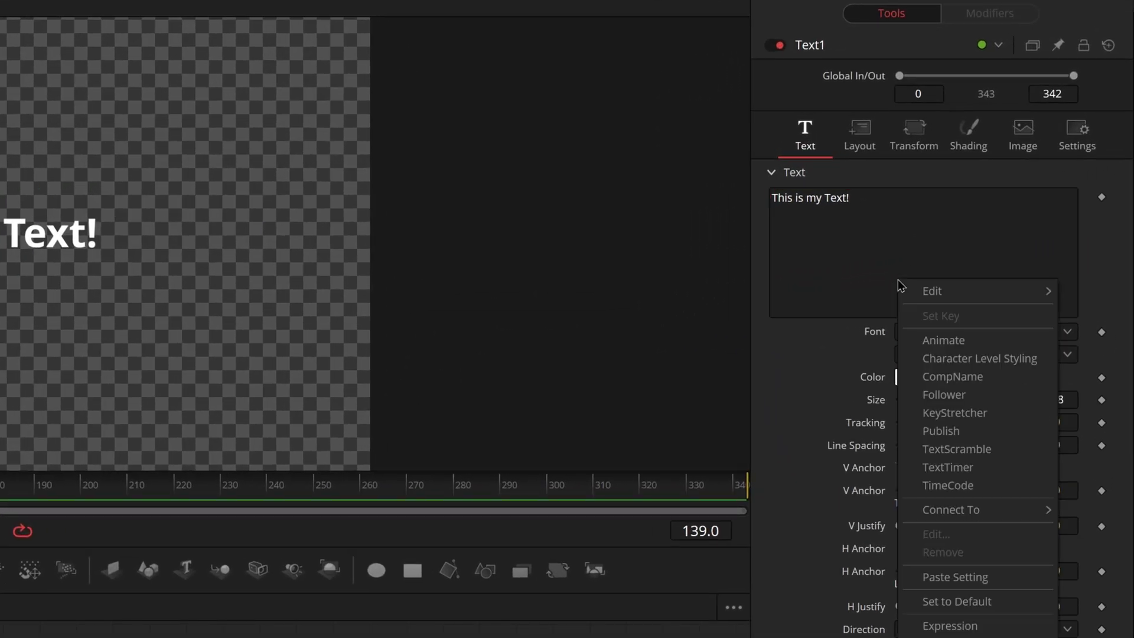
click(938, 394)
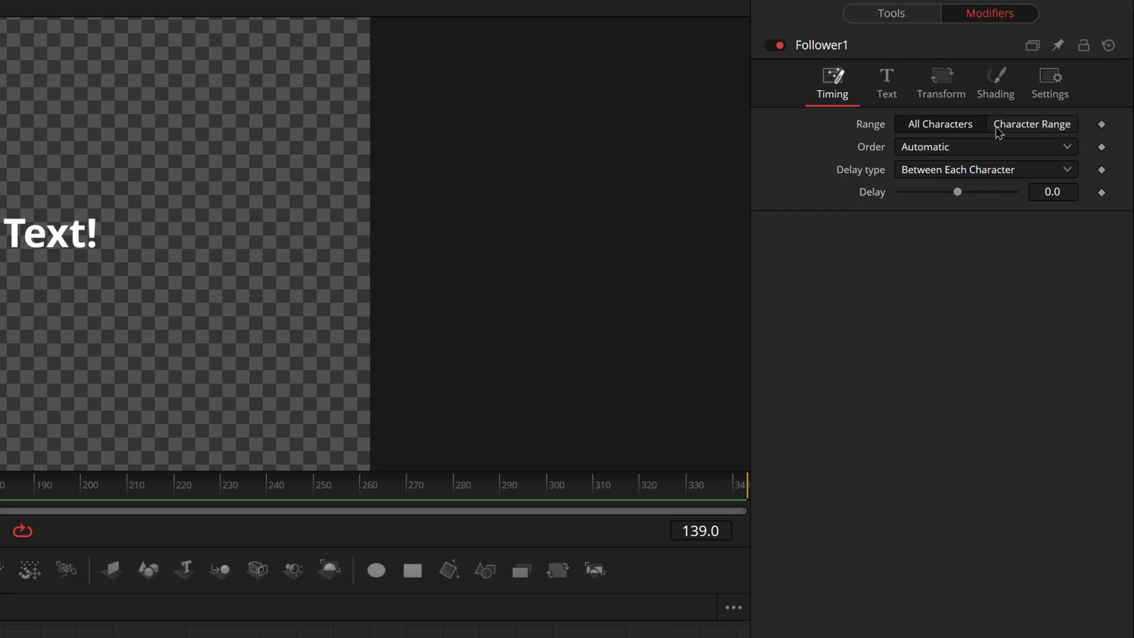
click(1014, 128)
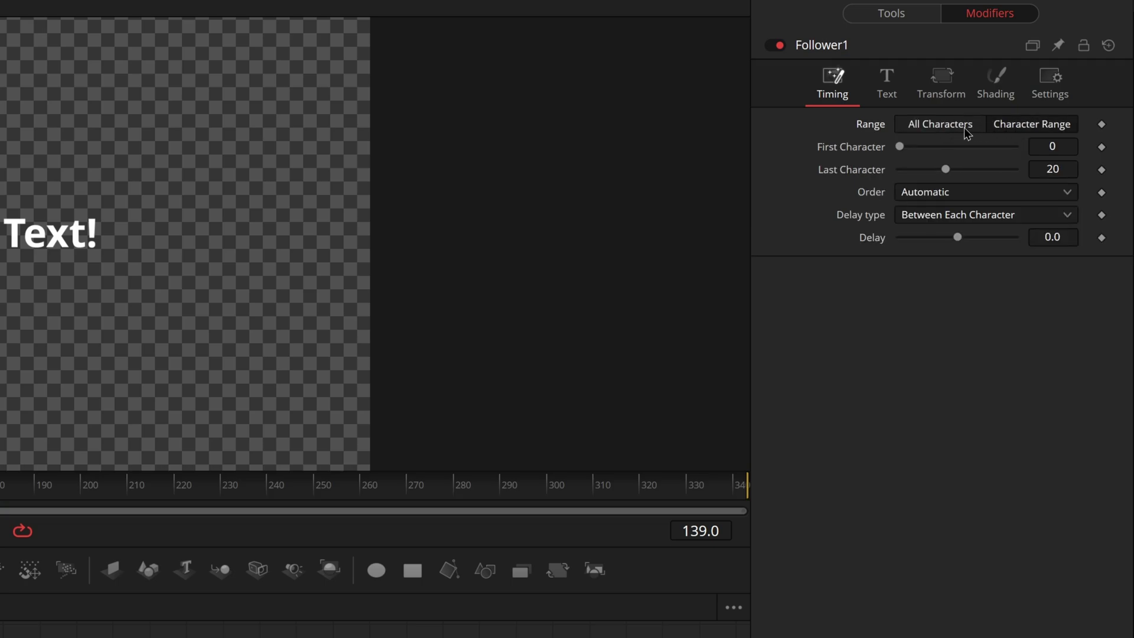
click(966, 131)
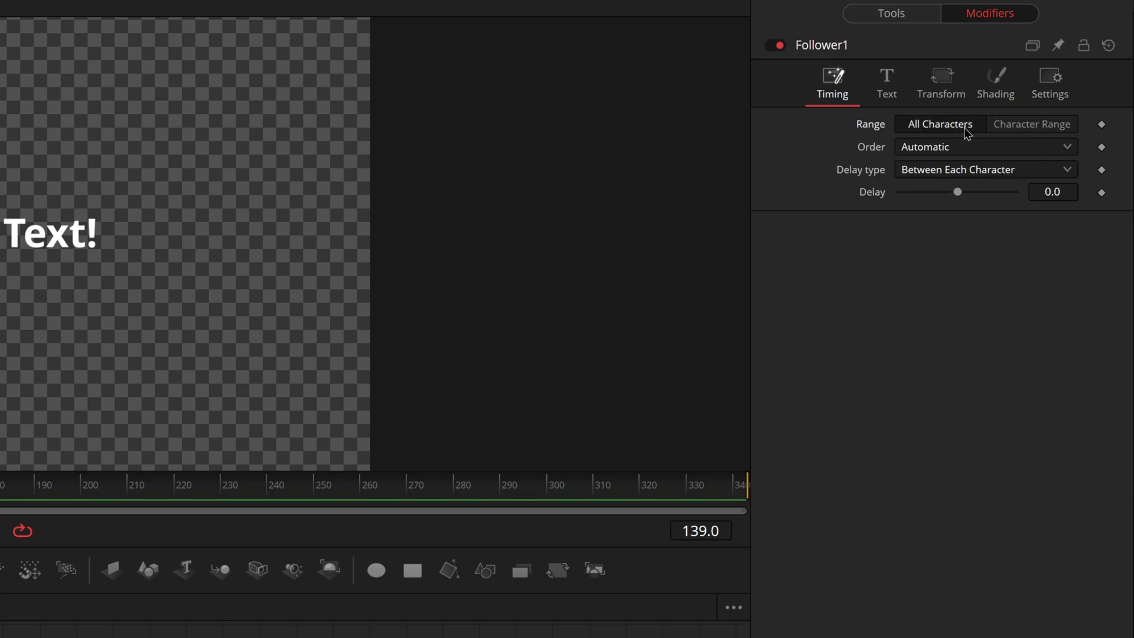
click(961, 152)
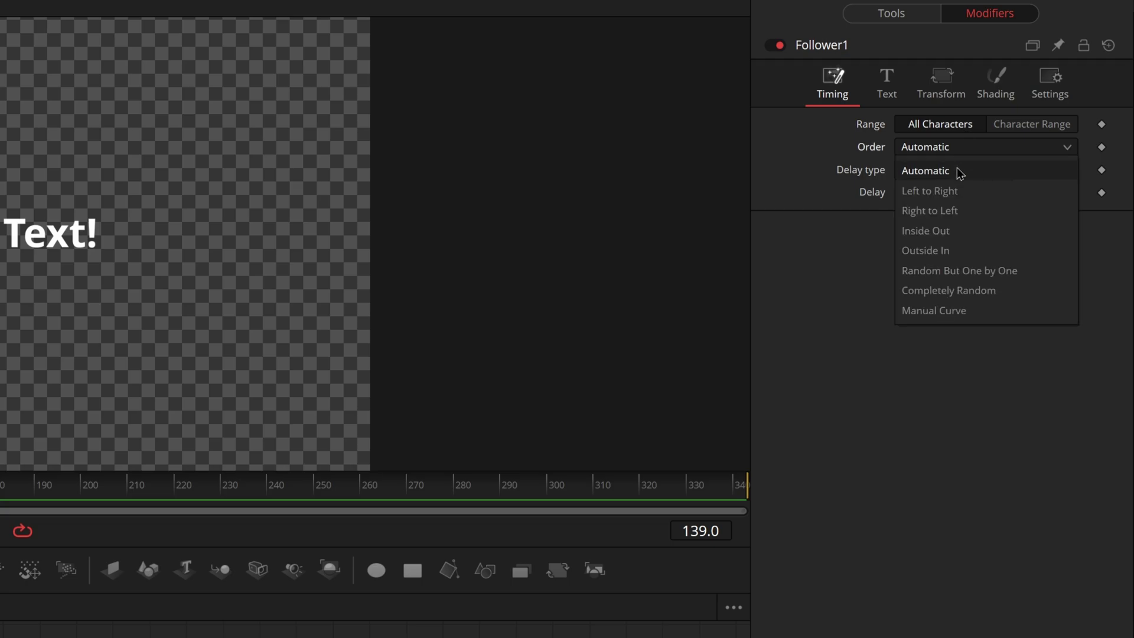
click(959, 191)
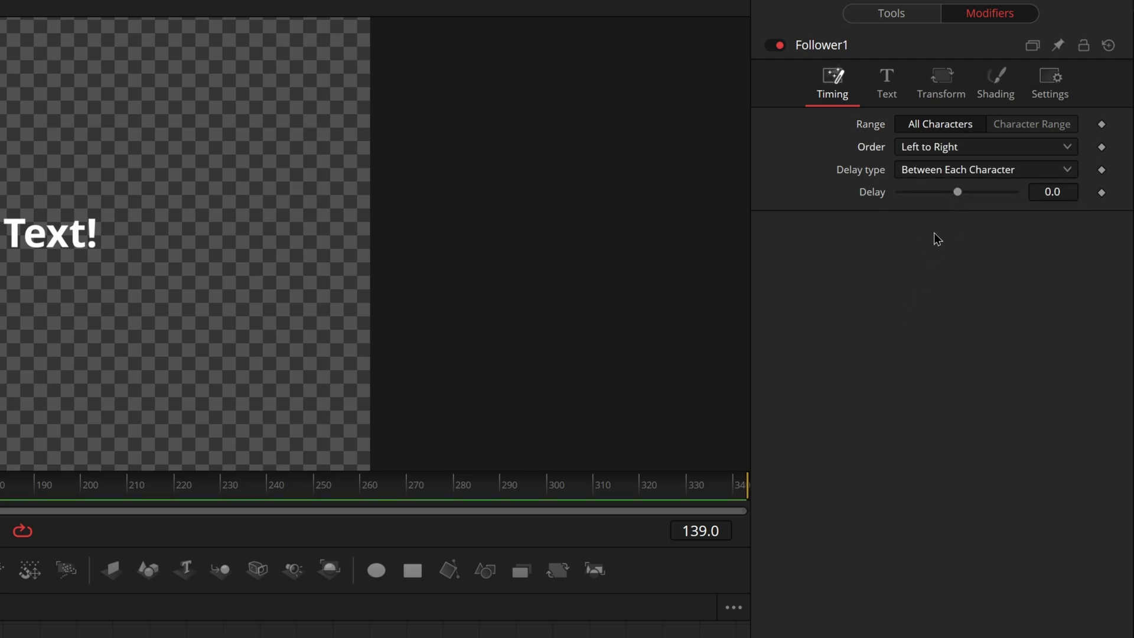
- Review the order list and the Between Each Character delay type, selecting the delay value
click(959, 147)
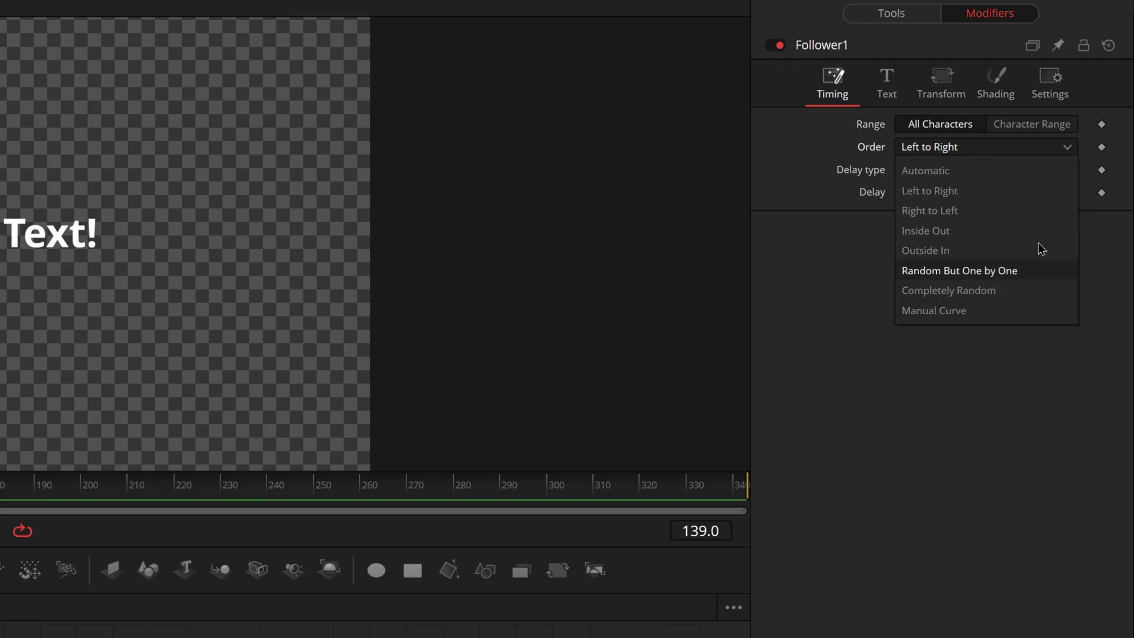
click(792, 302)
click(957, 173)
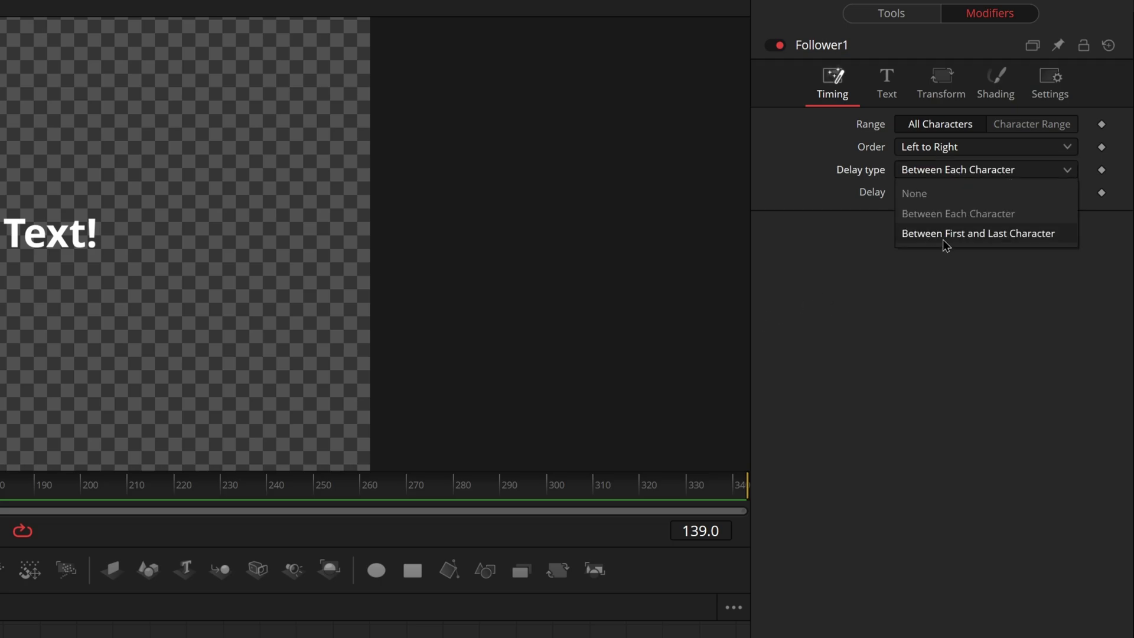
key(Escape)
click(1053, 192)
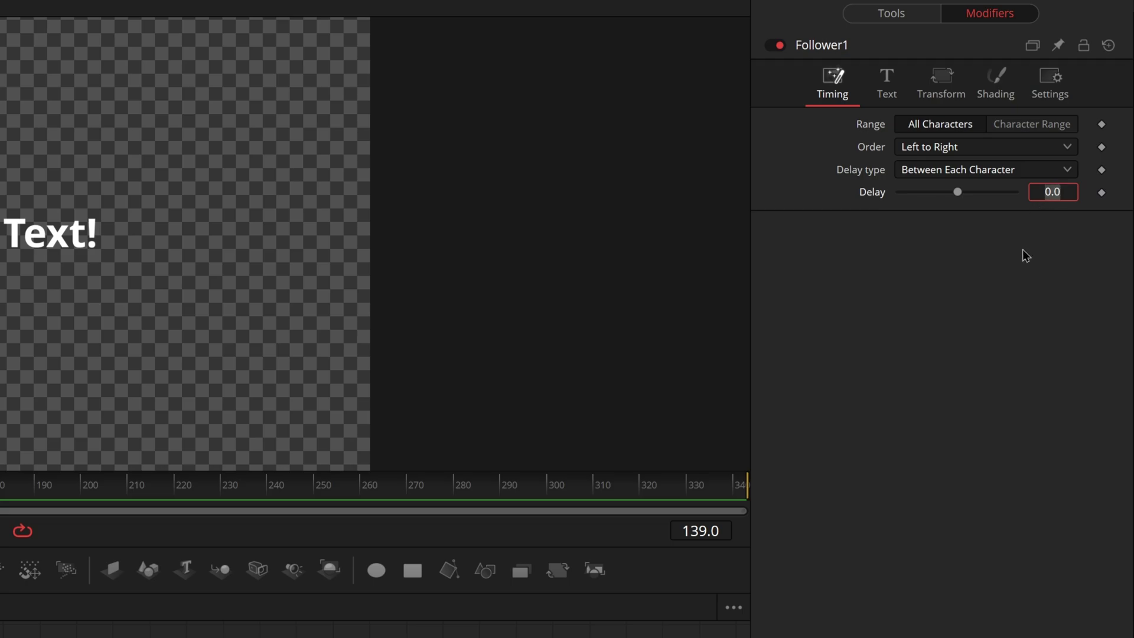
double_click(1065, 192)
click(1045, 170)
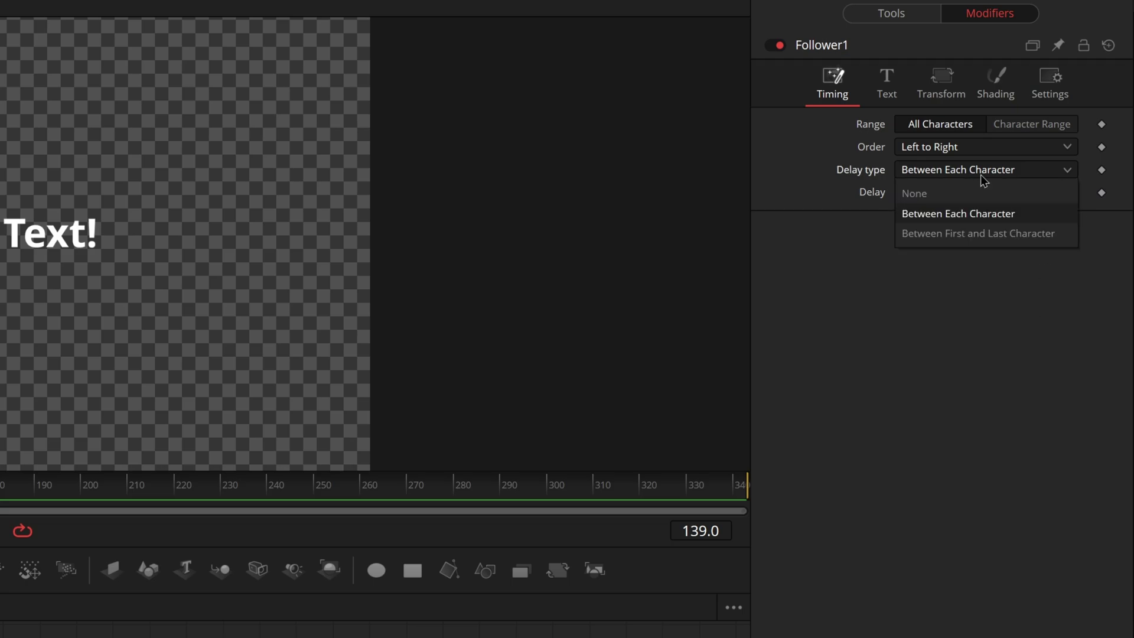
- Set the Follower's delay between characters to 5
click(957, 314)
click(1052, 192)
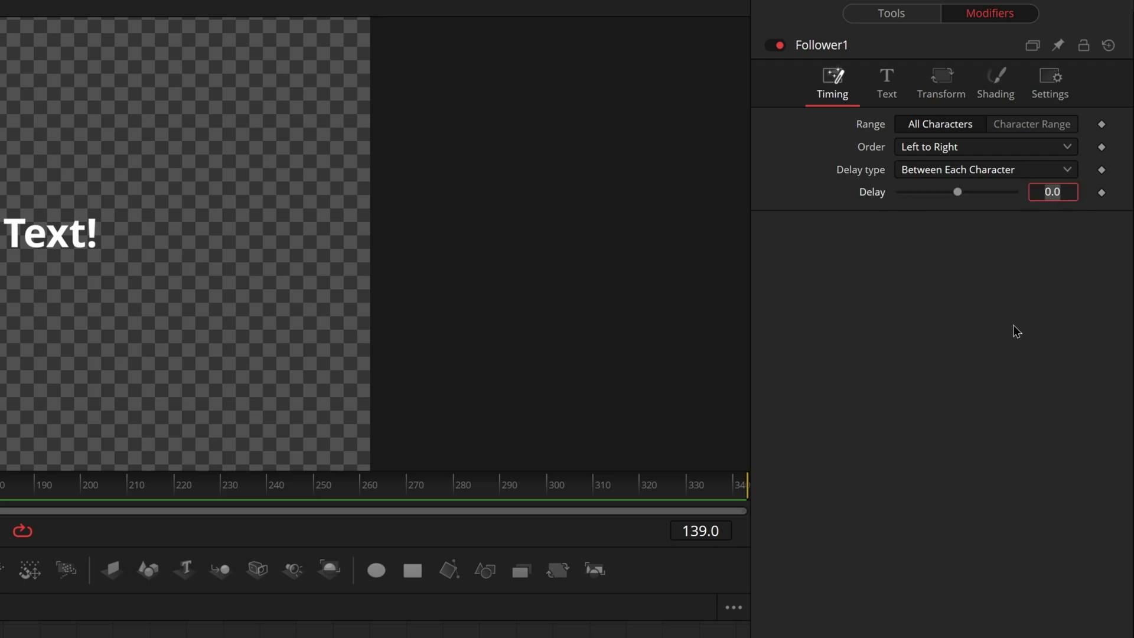
text(5)
key(Return)
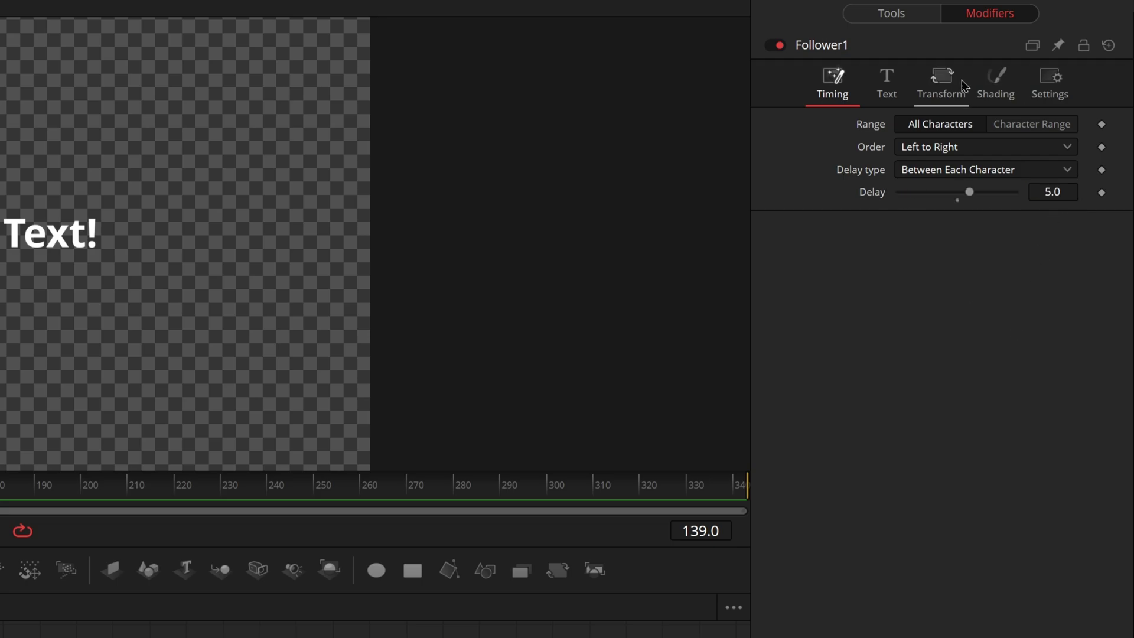
- Keyframe the White Solid Fill Opacity at 1.0 on frame 0
click(993, 81)
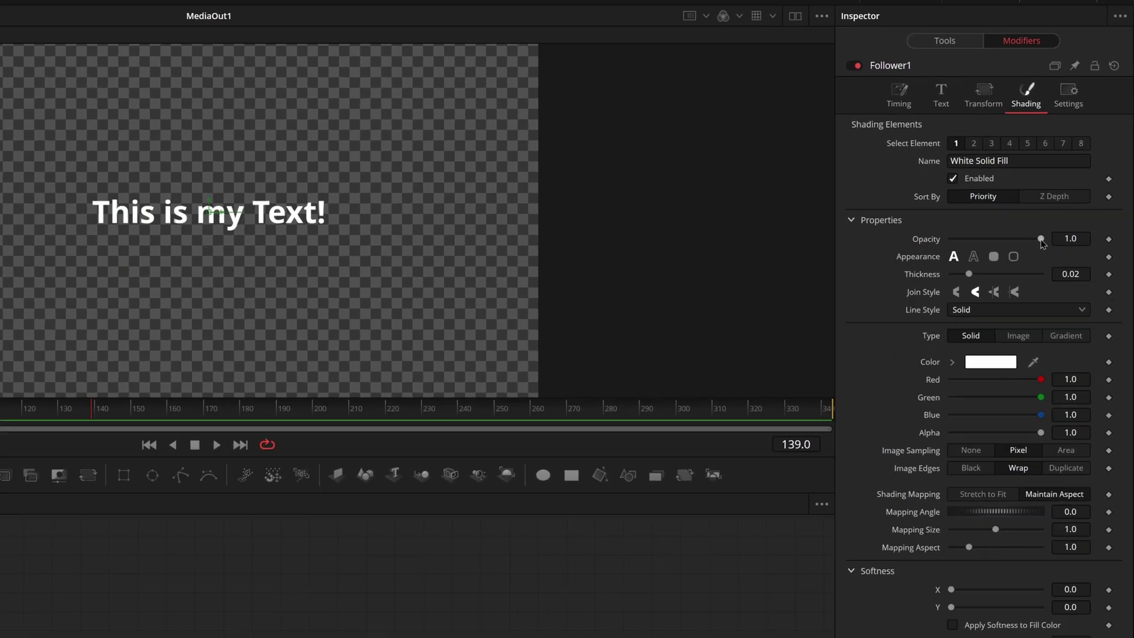
drag(1040, 240, 1015, 225)
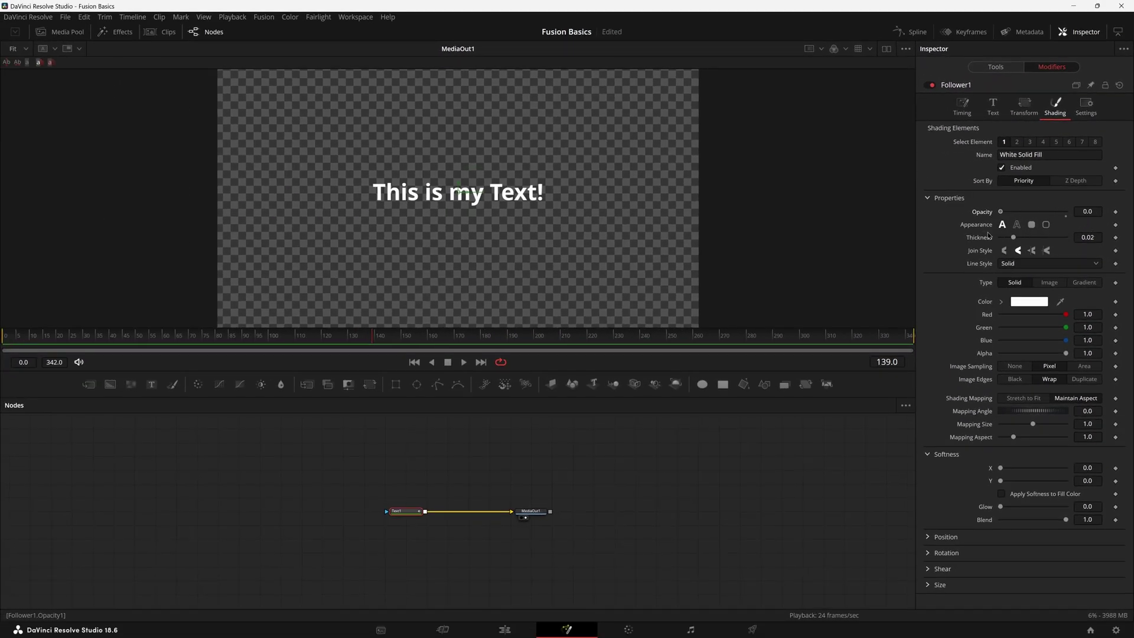
drag(109, 335, 3, 335)
click(1115, 212)
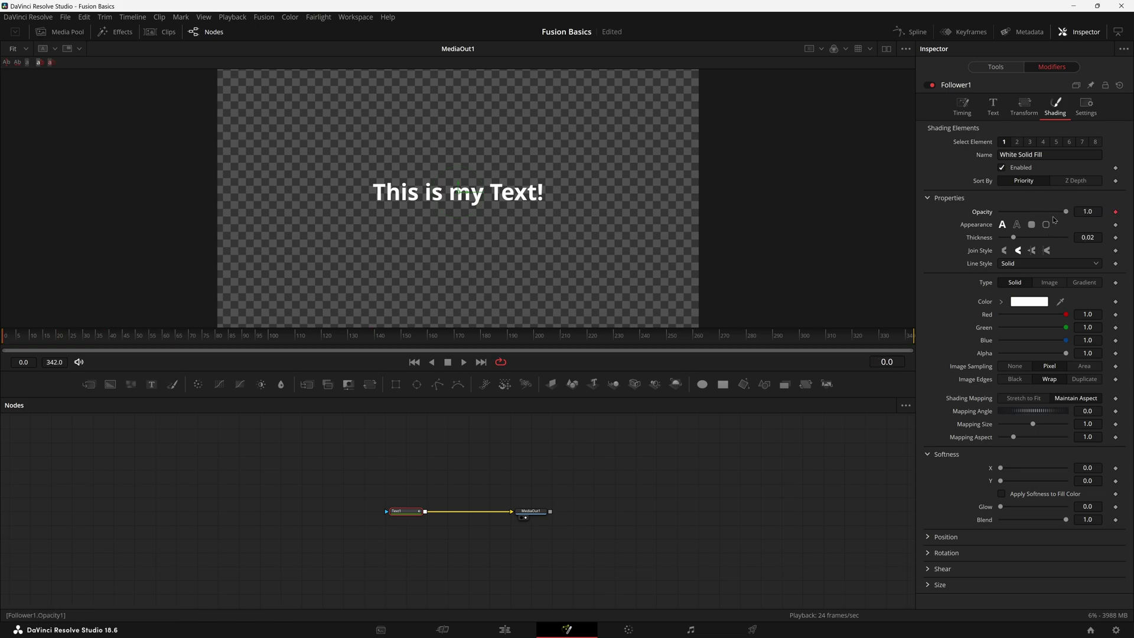
drag(1066, 212, 1099, 214)
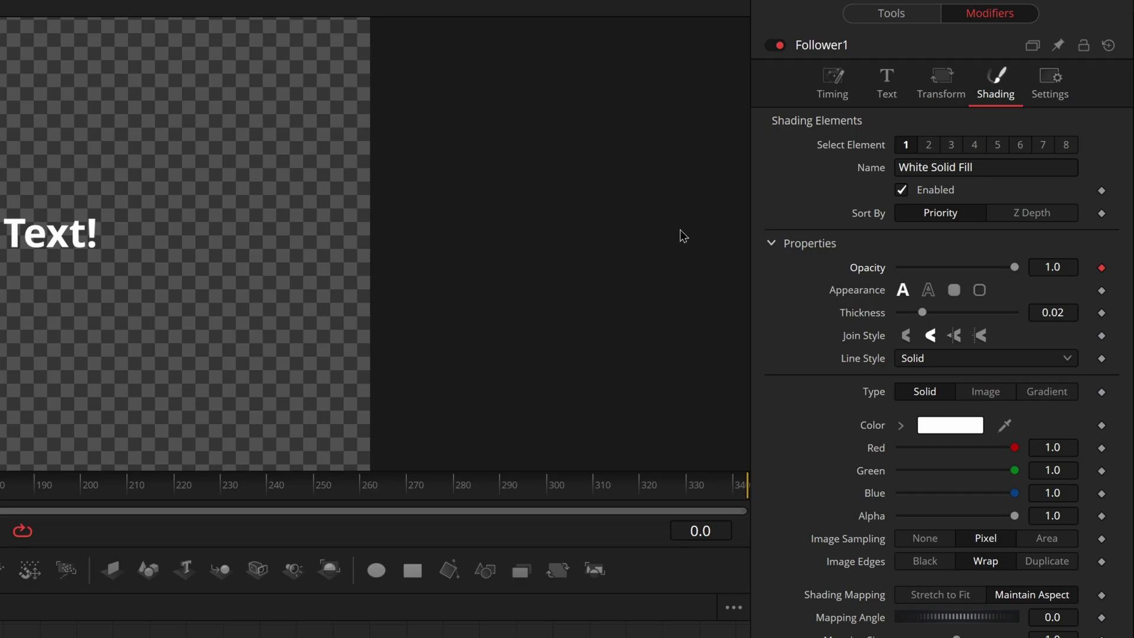
- Drag the Follower Opacity to 0 and play back the fade
drag(1014, 267, 811, 269)
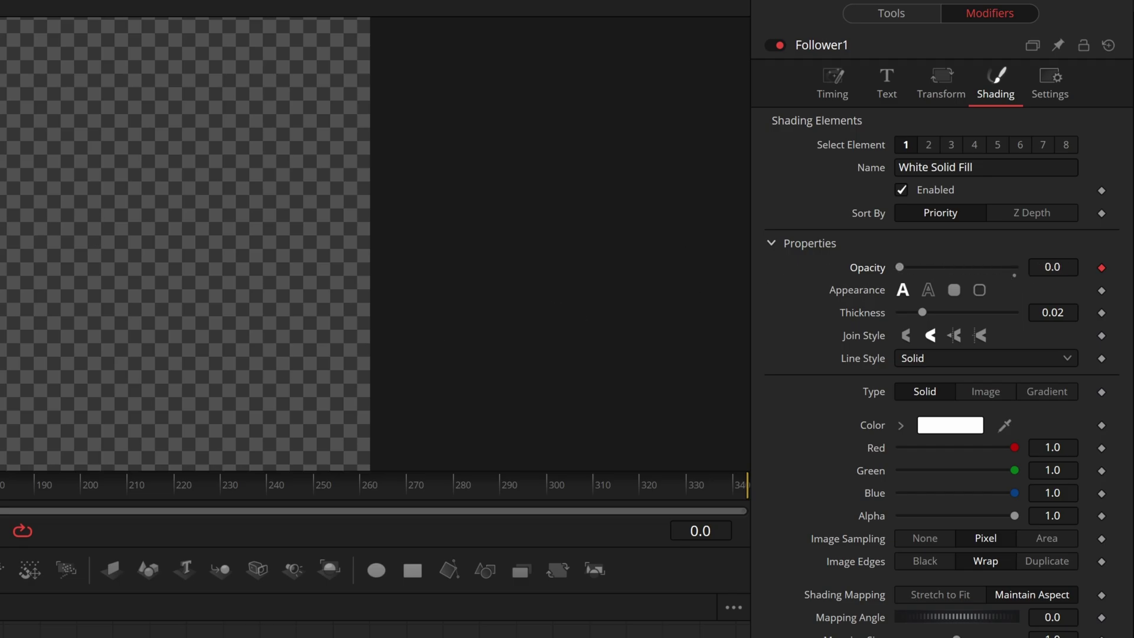
key(space)
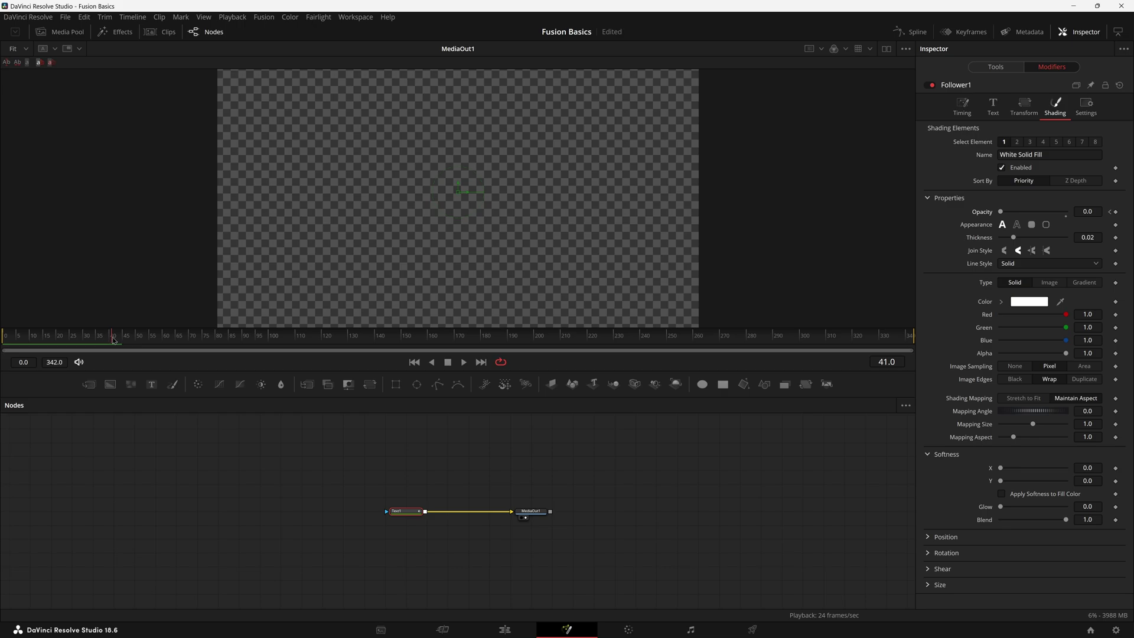
drag(114, 338, 6, 341)
key(space)
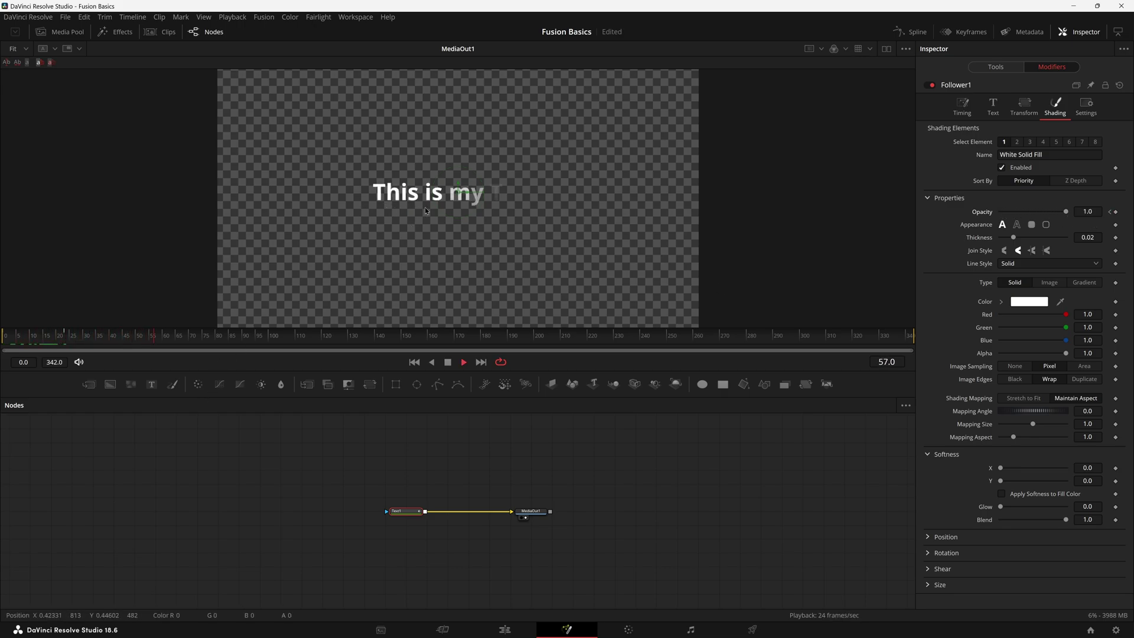
key(space)
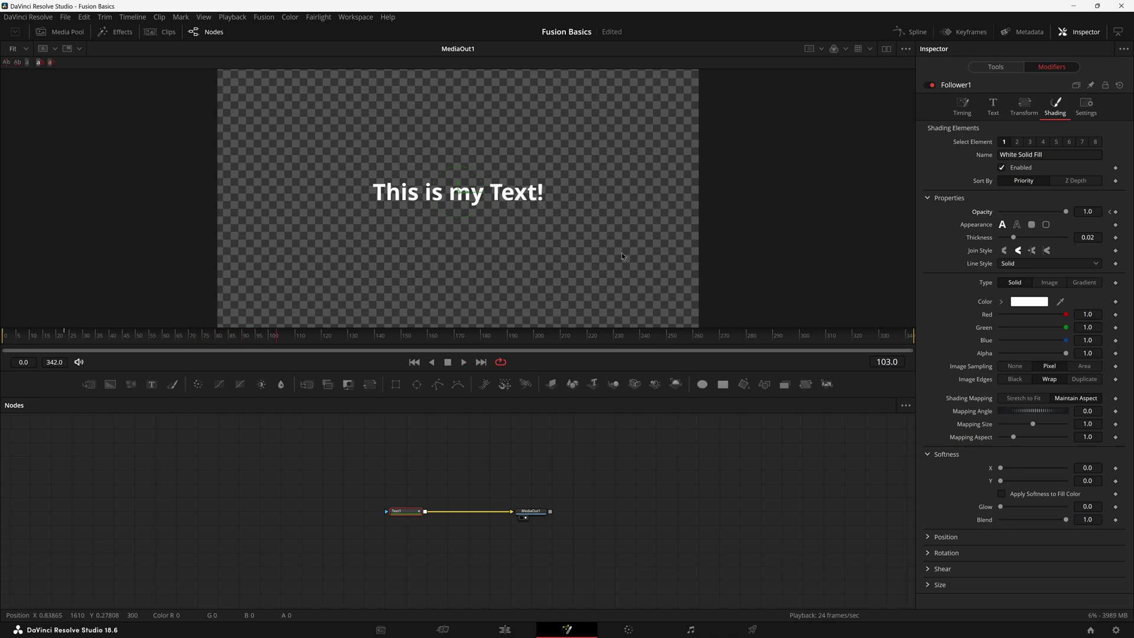
- Check the Timing settings while scrubbing to watch letters fade in from the left
click(962, 106)
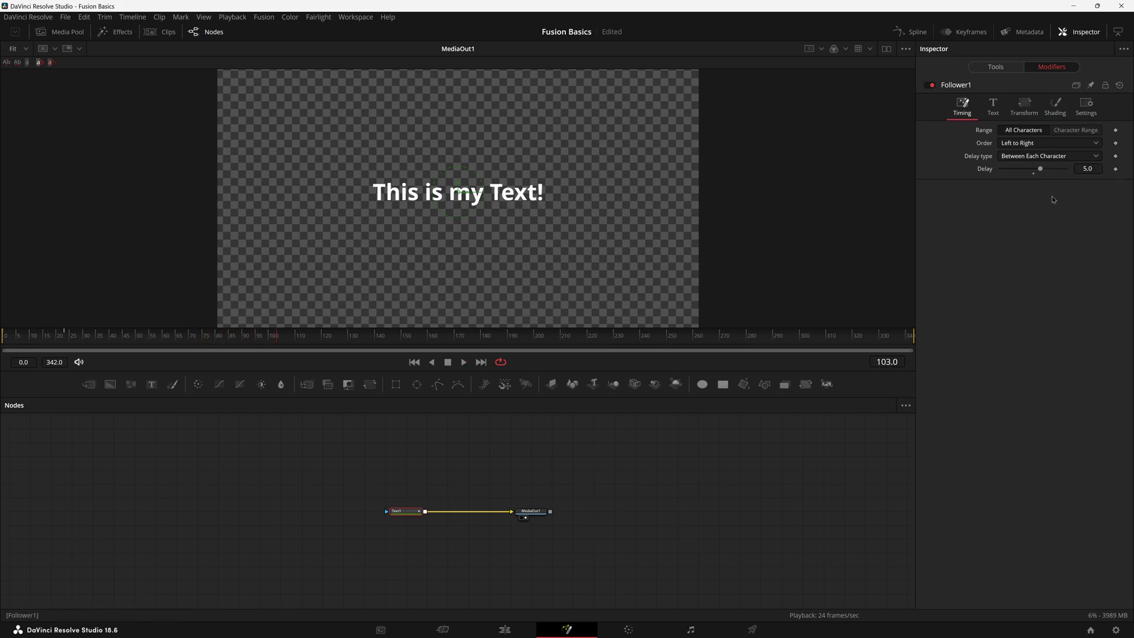
drag(7, 339, 19, 343)
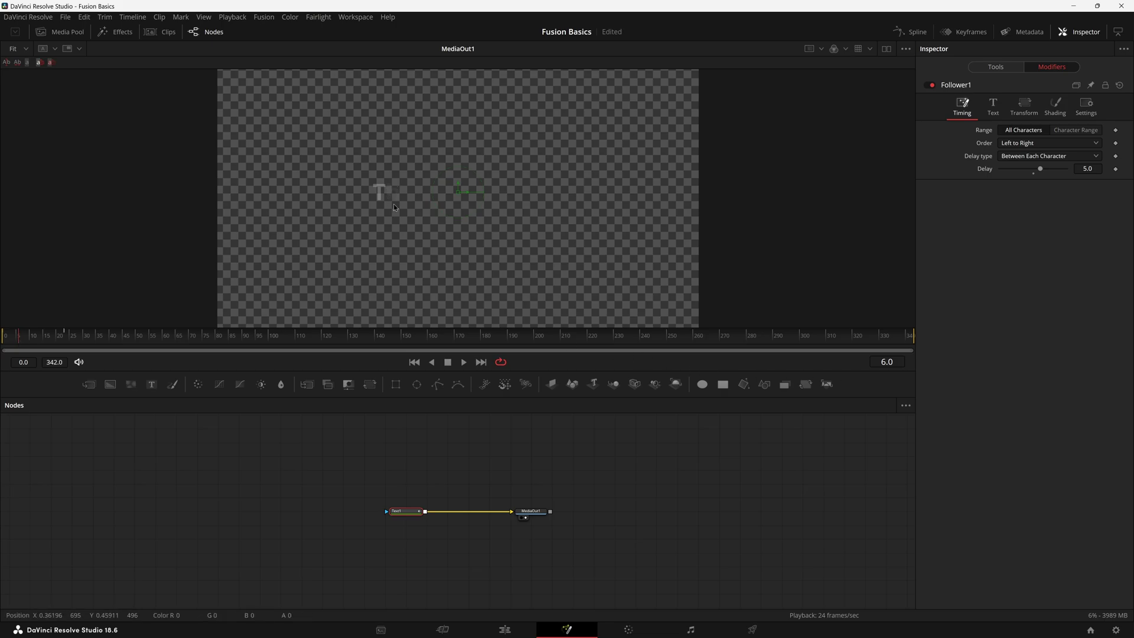
scroll(393, 204, up, 1)
scroll(382, 233, up, 3)
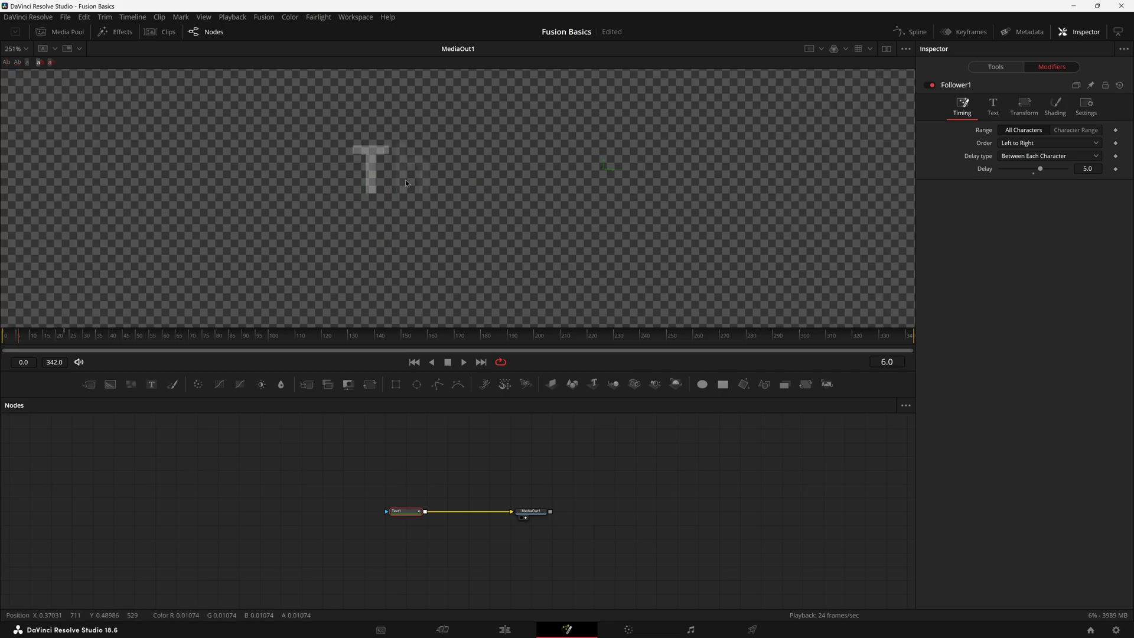
drag(27, 341, 66, 339)
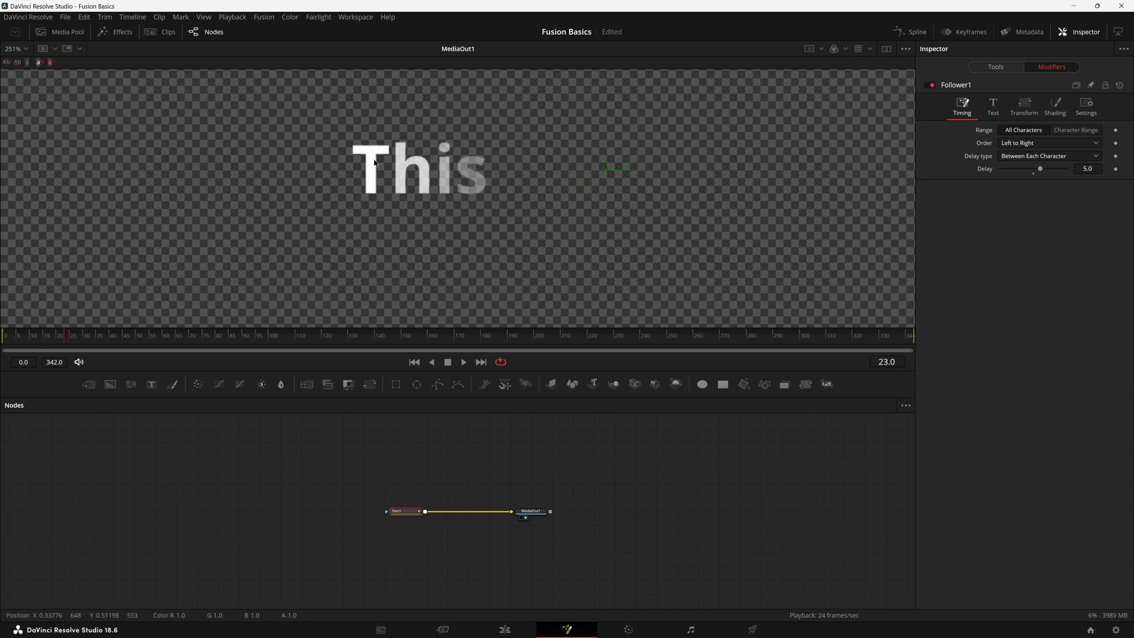
drag(64, 341, 5, 341)
key(space)
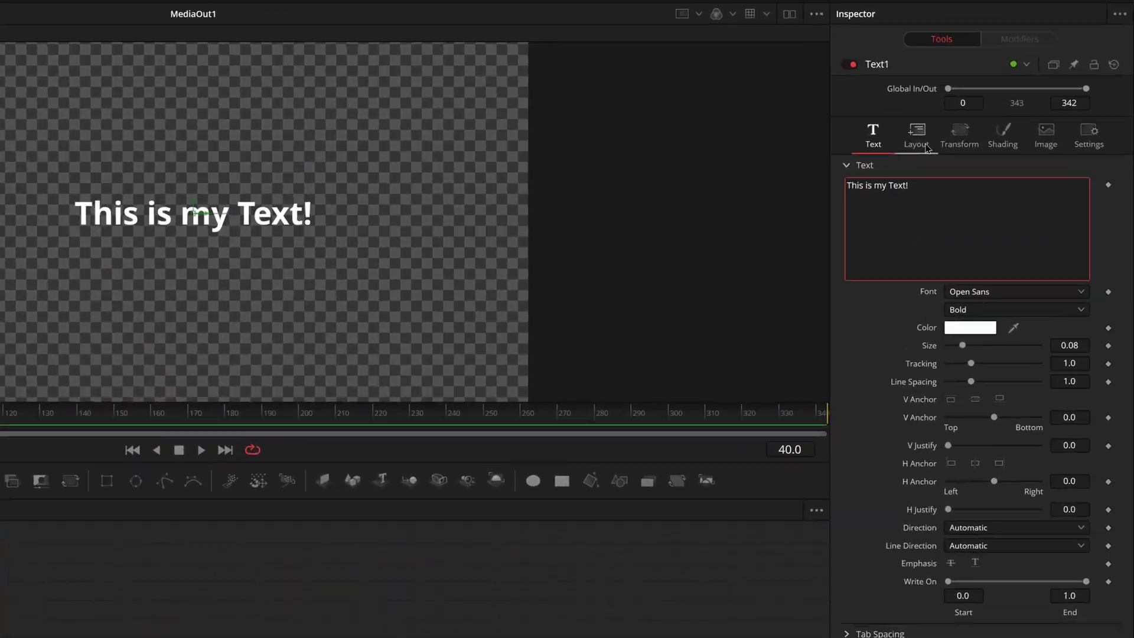
click(926, 148)
- Set Text1's layout Type to Path, pick a shape animation option, and return to frame 32
click(959, 197)
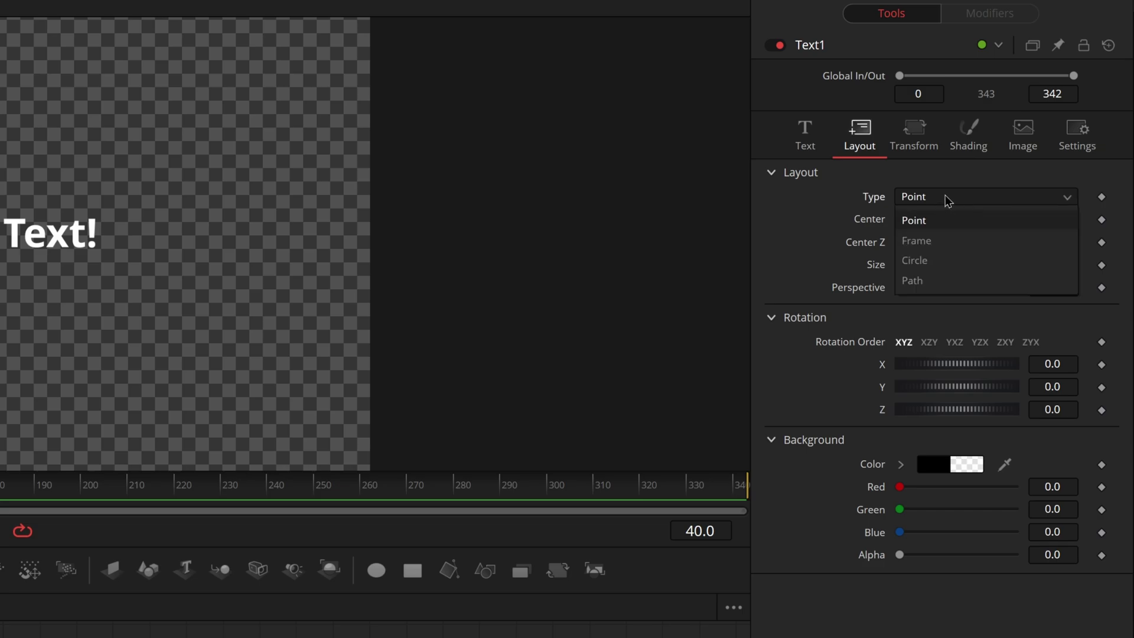
click(952, 282)
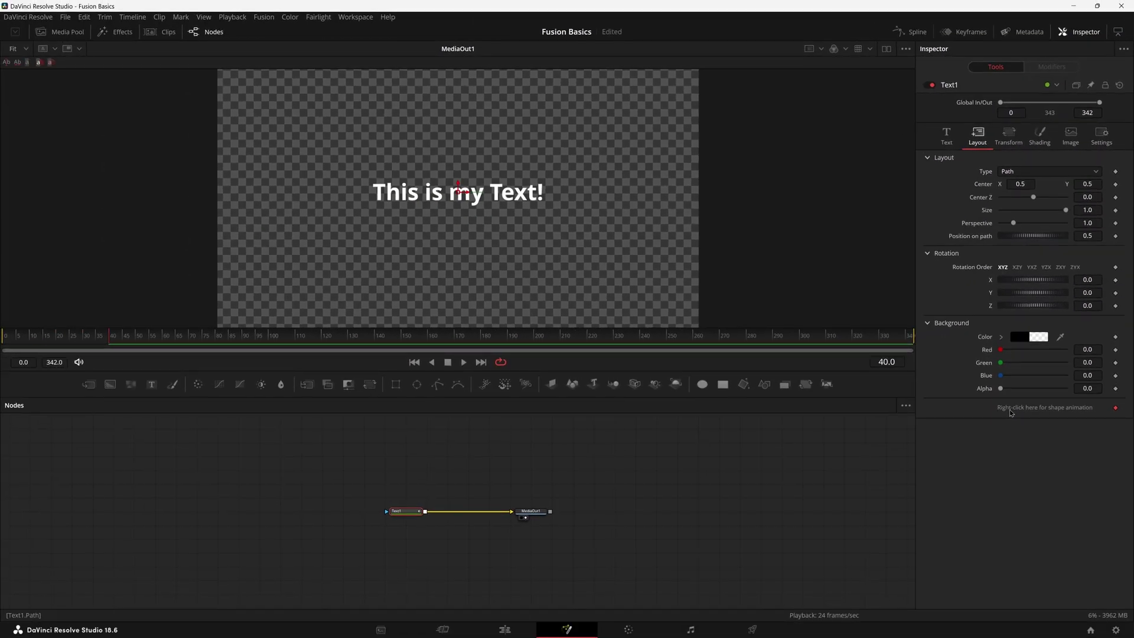
right_click(1011, 409)
click(1048, 532)
click(89, 338)
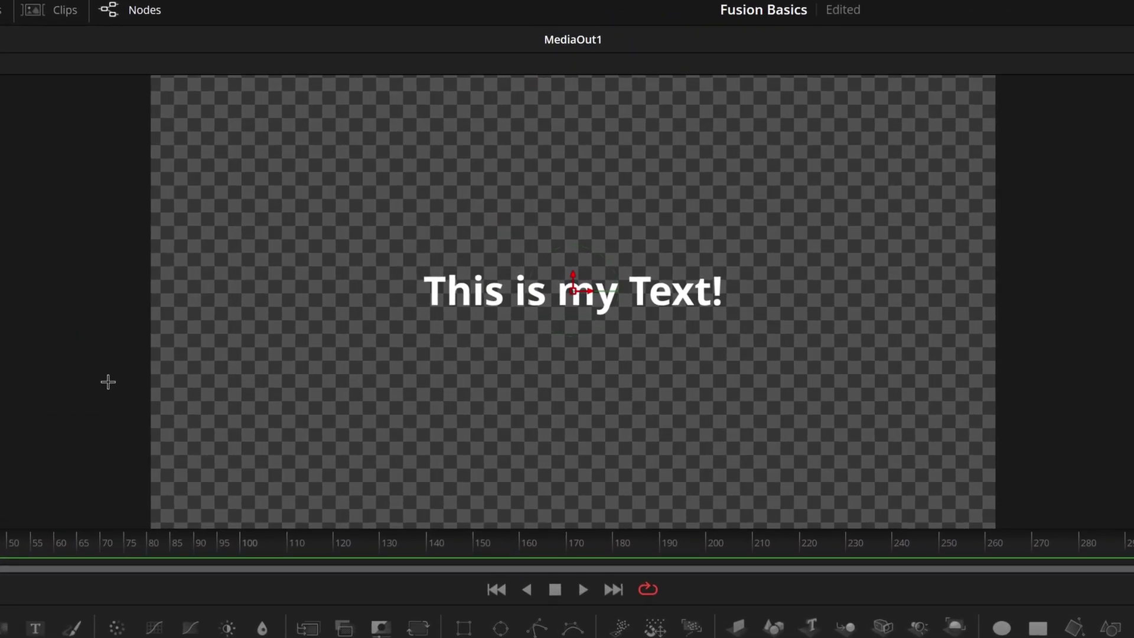
- Draw a left-to-right path across the frame, bend it into an upward arch, then hide its controls
drag(105, 370, 22, 370)
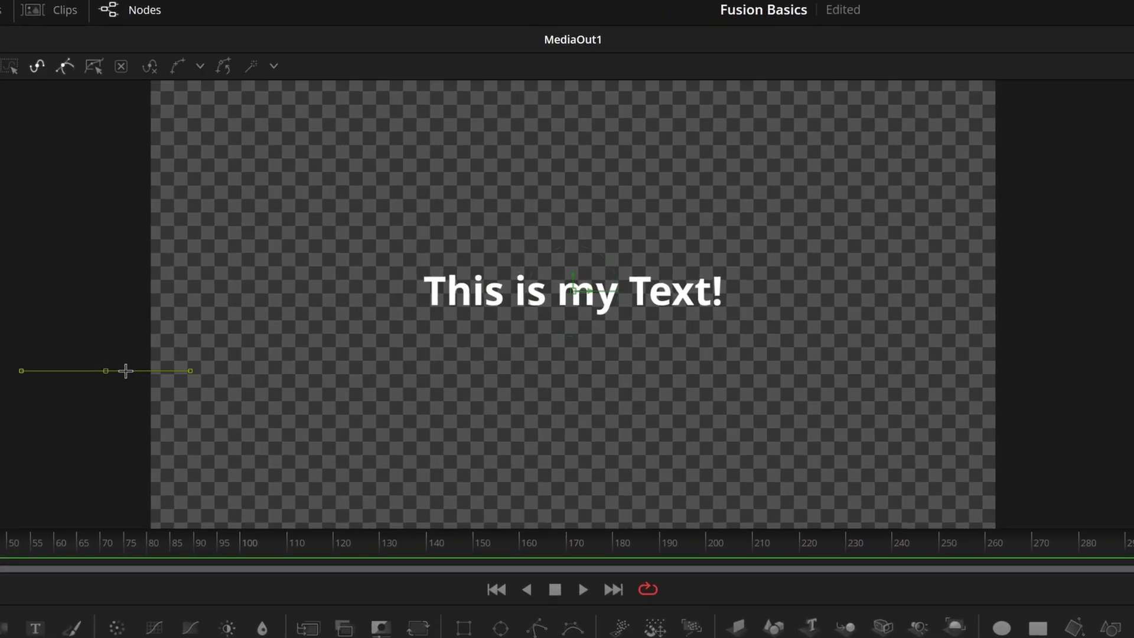
click(1019, 371)
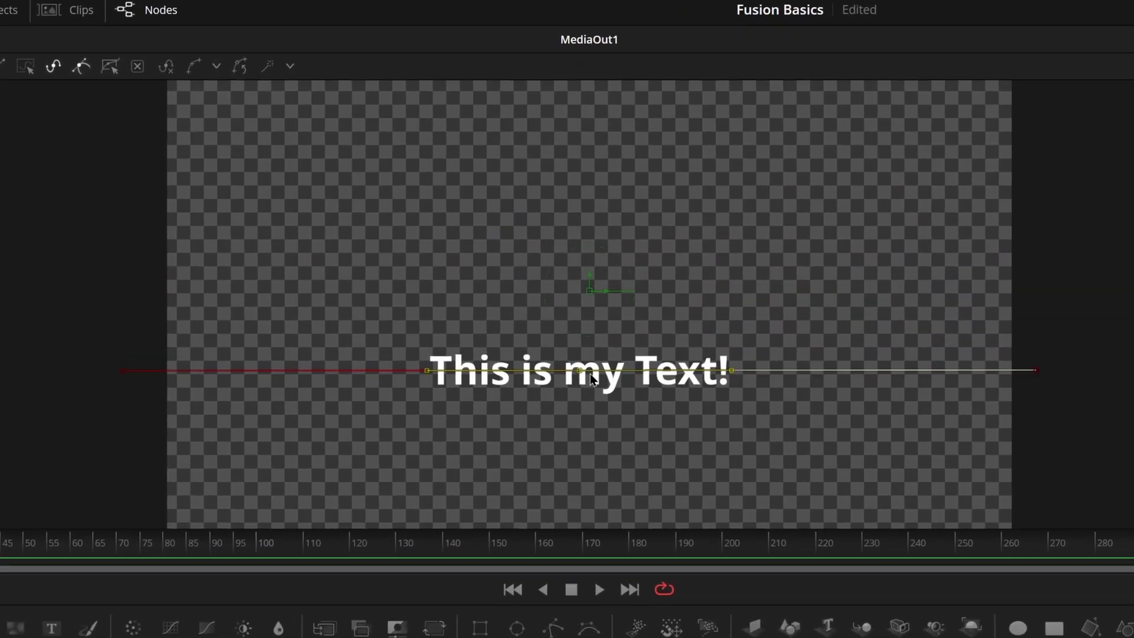
drag(579, 371, 586, 323)
key(ctrl+z)
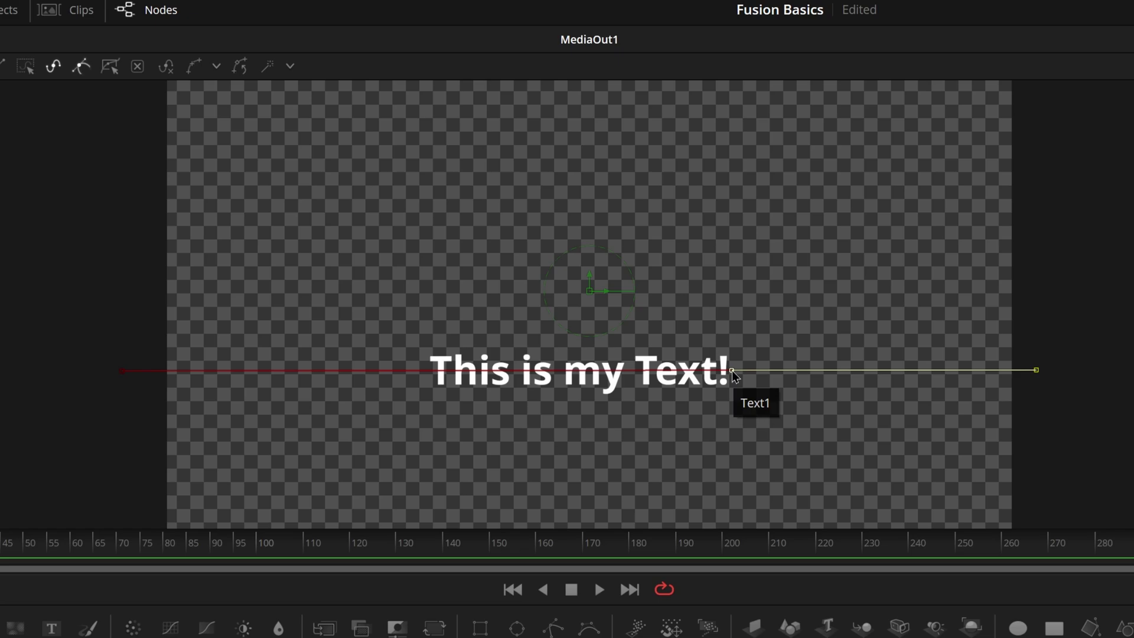
drag(732, 370, 727, 293)
drag(195, 318, 44, 421)
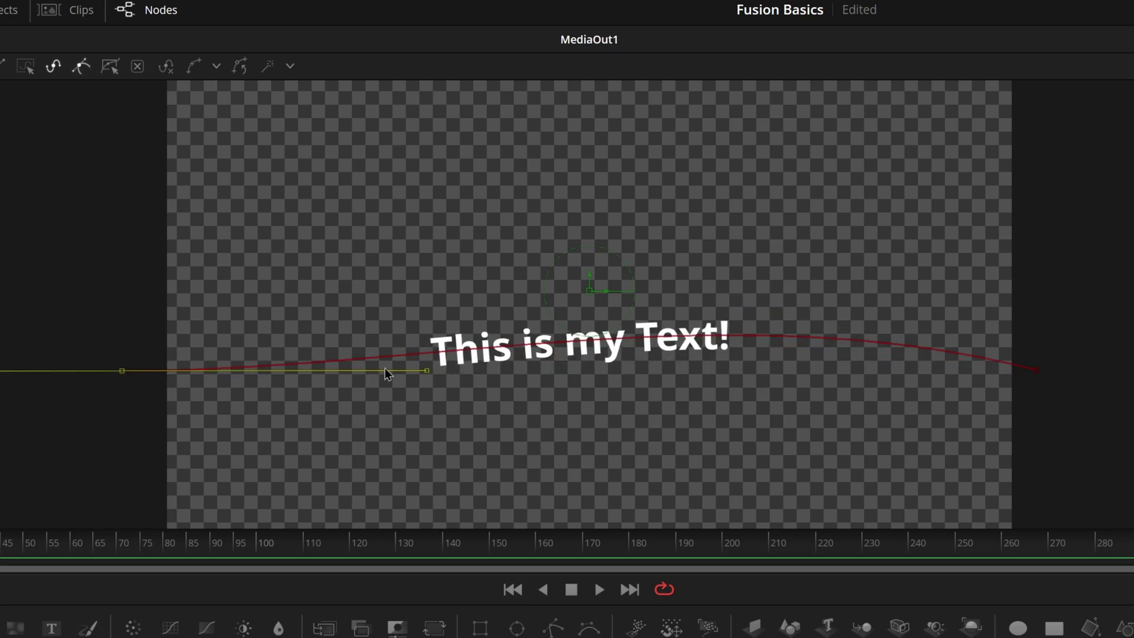
drag(425, 371, 415, 300)
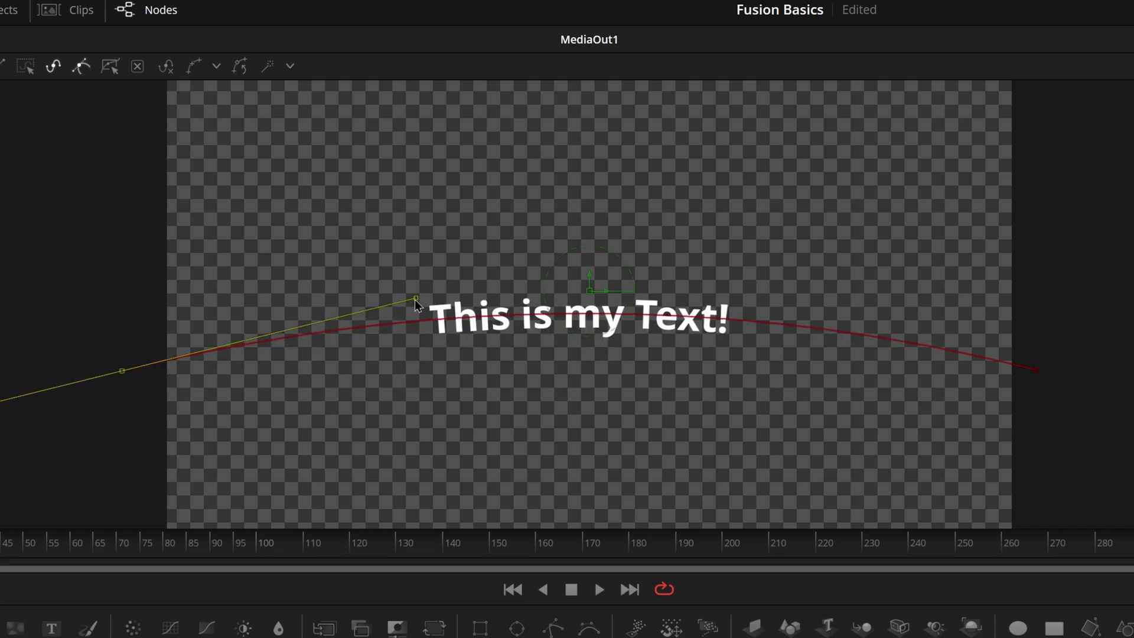
key(ctrl+k)
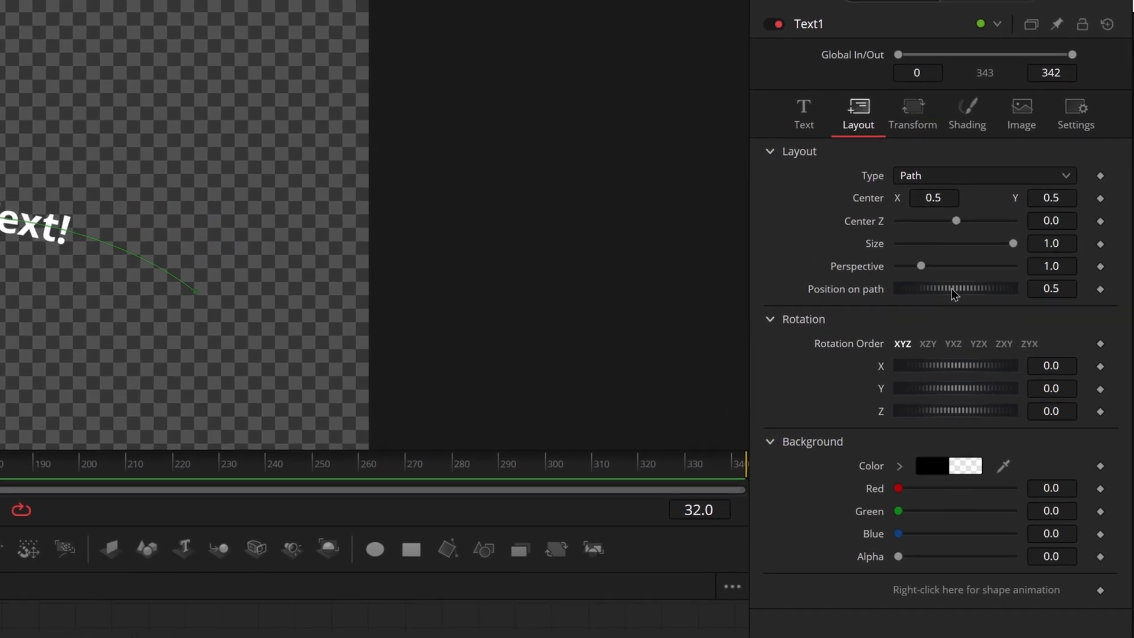
- Keyframe Position on path at -0.58 on frame 0, then play the text sliding along the arc
drag(951, 288, 864, 286)
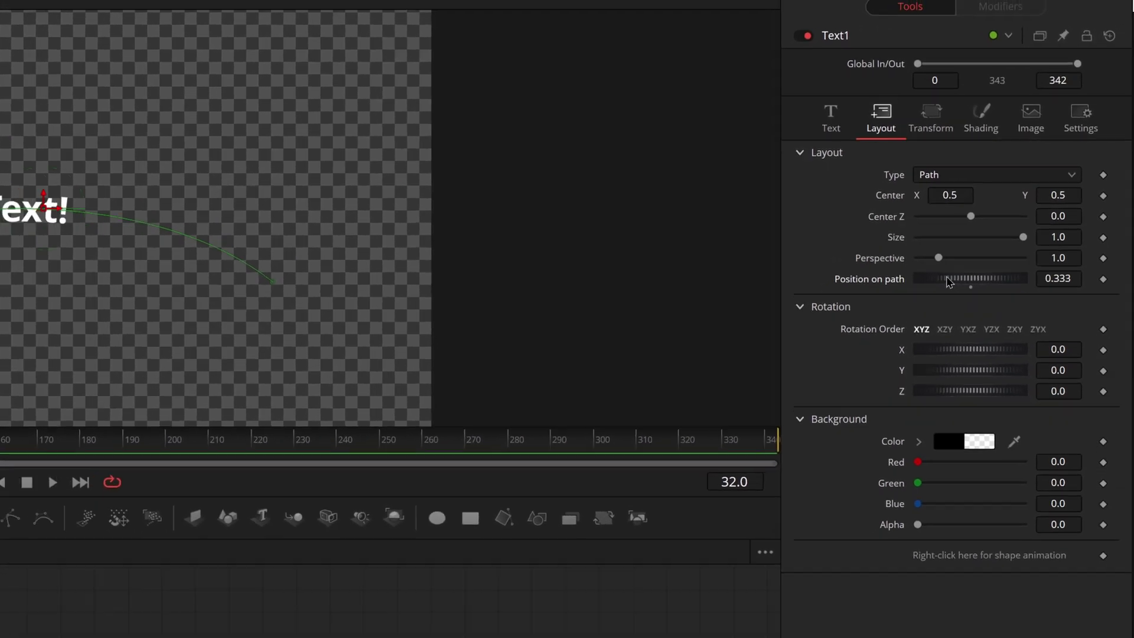
drag(980, 235, 954, 236)
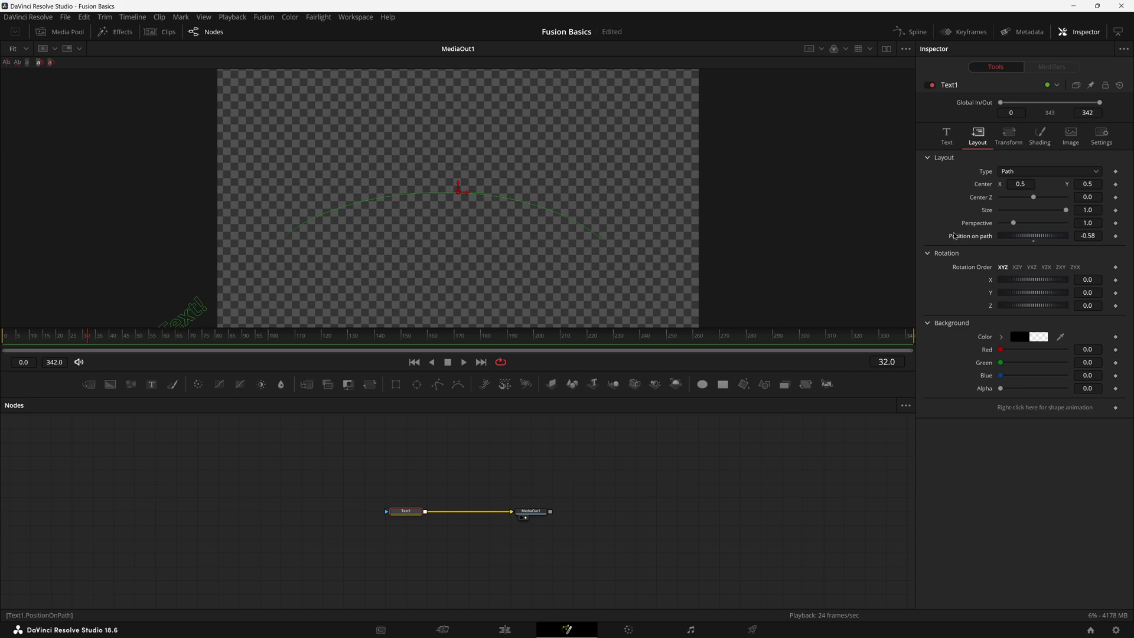
key(Home)
click(1115, 236)
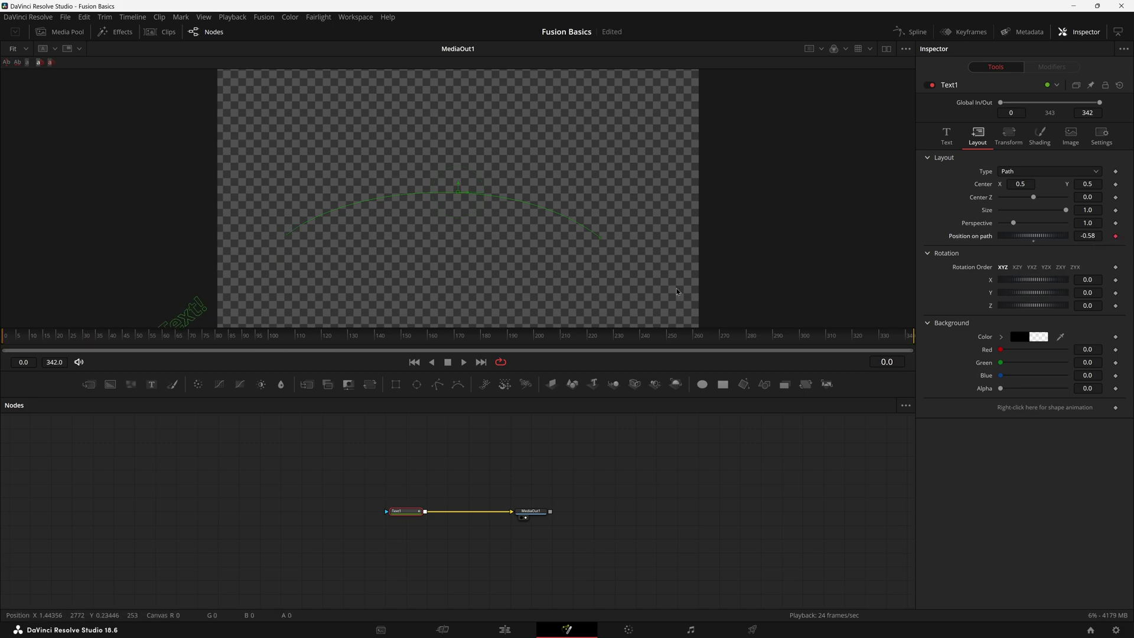
key(space)
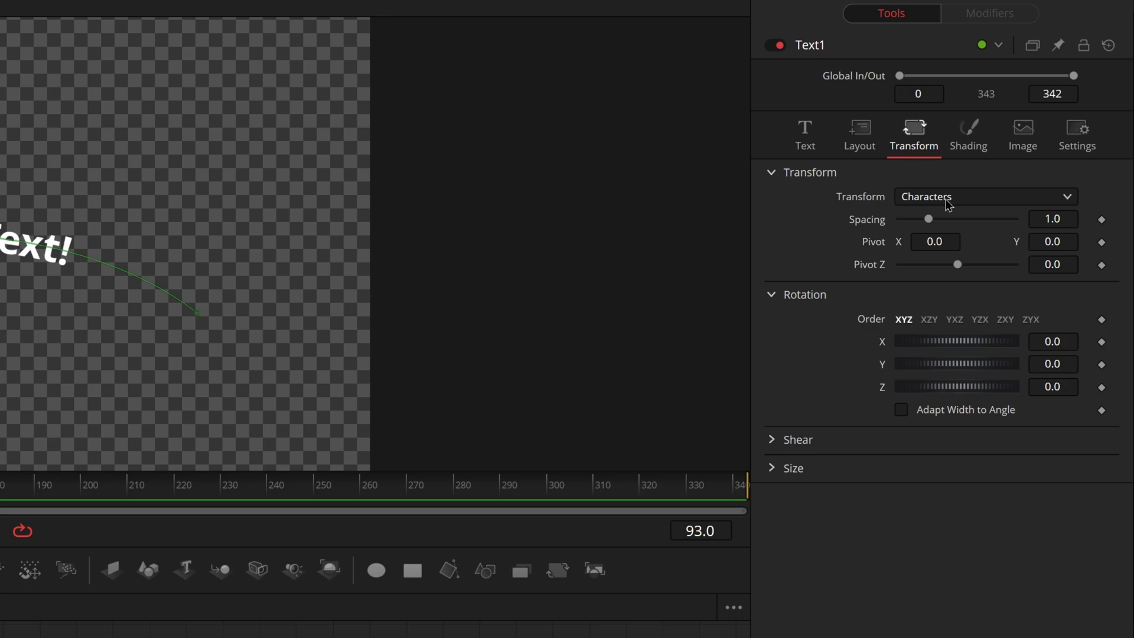
- Set Transform to Words and link Size Y to Size X with an expression
click(942, 199)
click(930, 241)
click(772, 467)
right_click(884, 517)
click(939, 604)
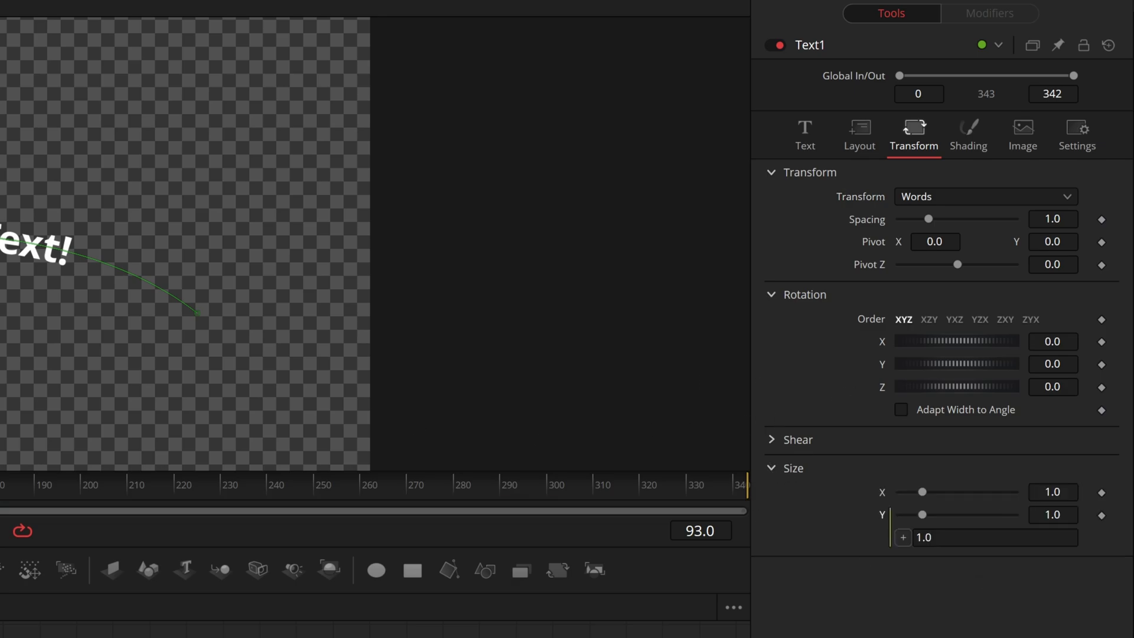
drag(902, 537, 908, 499)
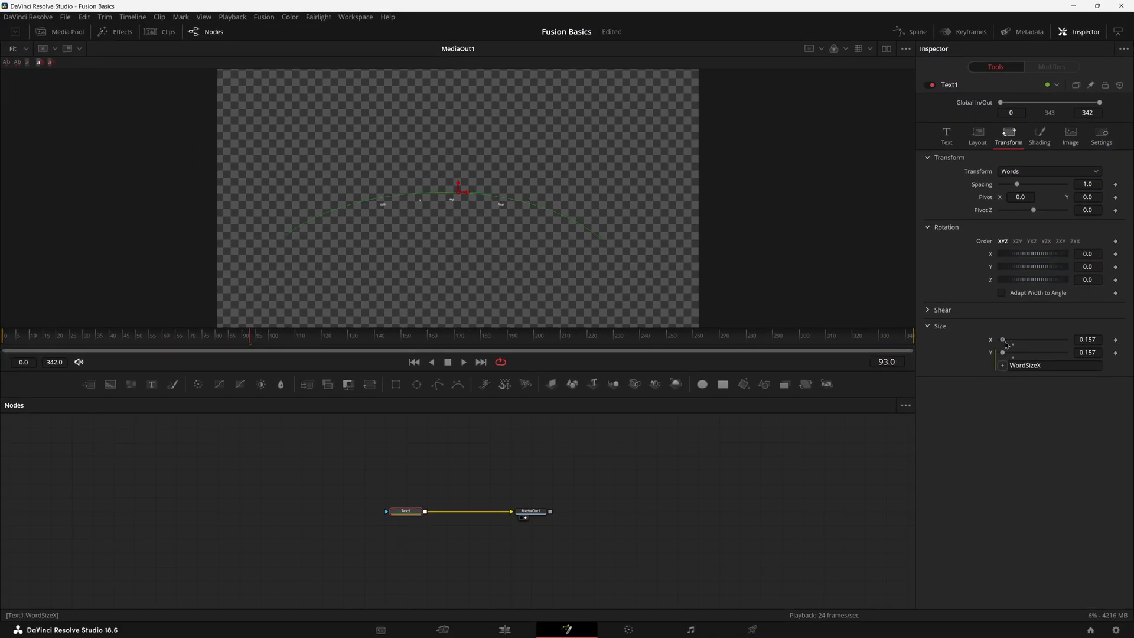
- Raise the word pivot slightly and enlarge each word to 1.811 so they overlap
drag(1005, 342, 1020, 340)
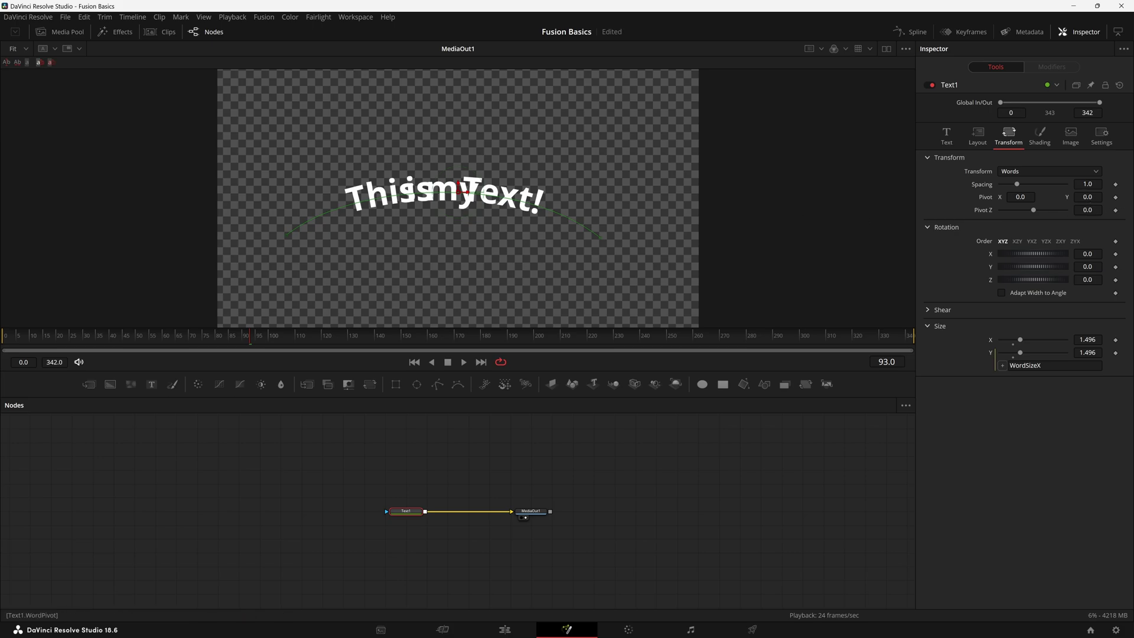
drag(1087, 196, 1092, 196)
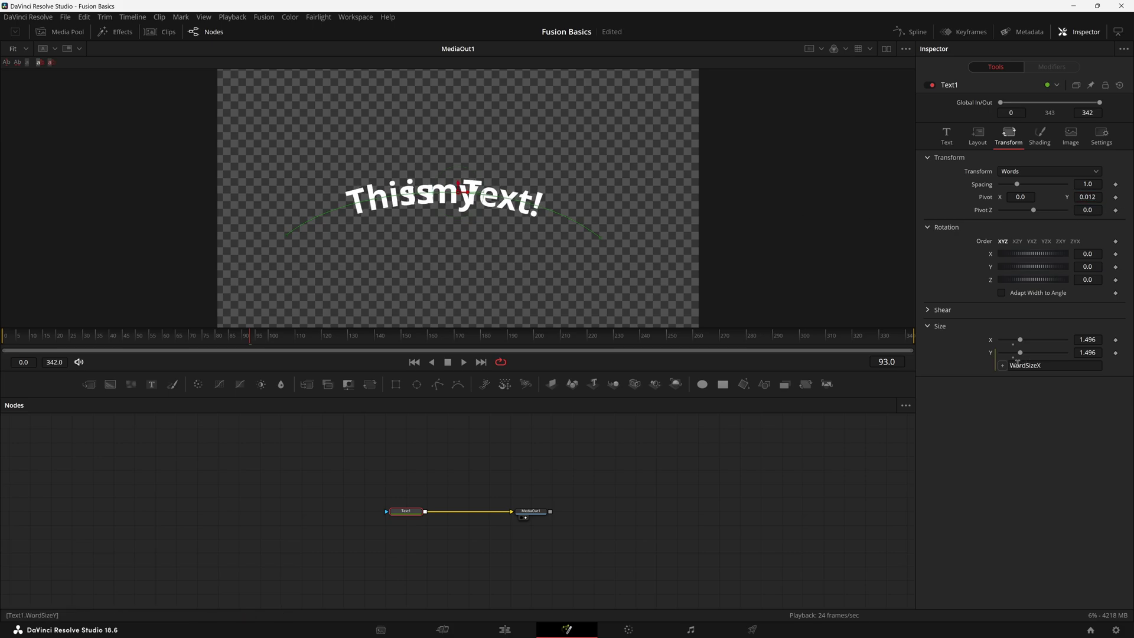
drag(1020, 340, 1010, 342)
key(ctrl+z)
key(ctrl+z)
key(ctrl+z)
key(ctrl+z)
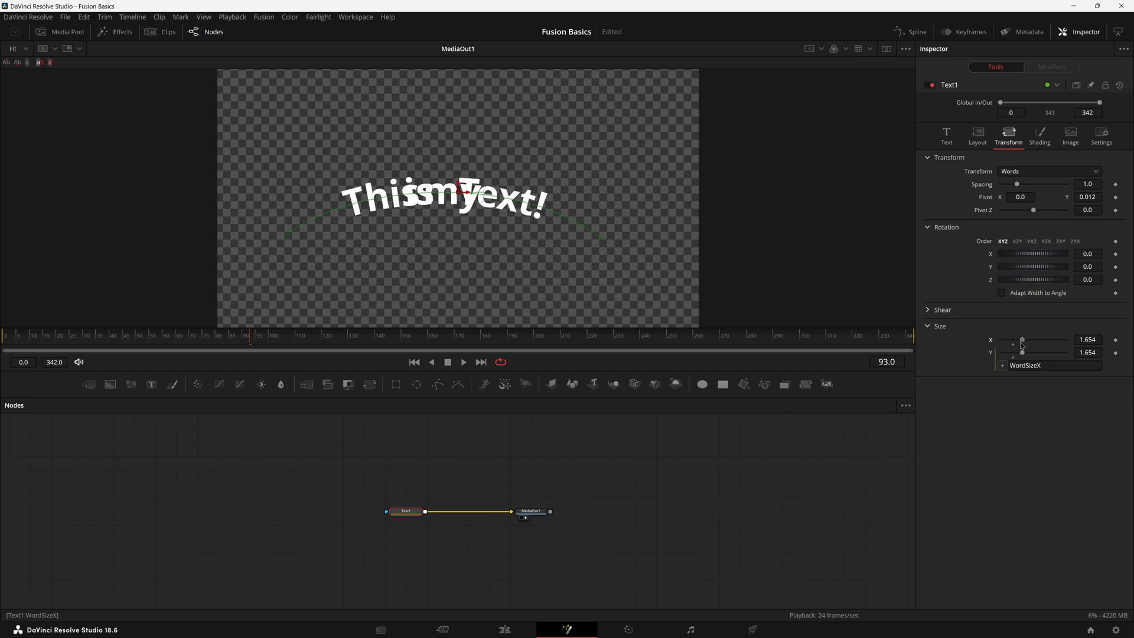
key(ctrl+shift+z)
key(ctrl+shift+z)
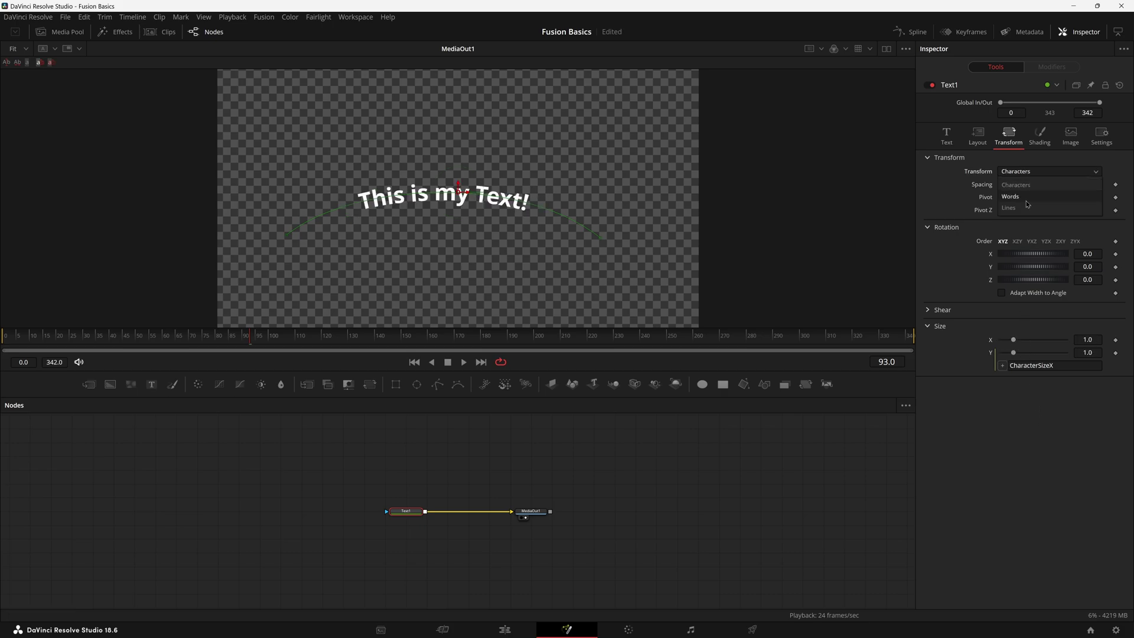
drag(1014, 340, 1025, 342)
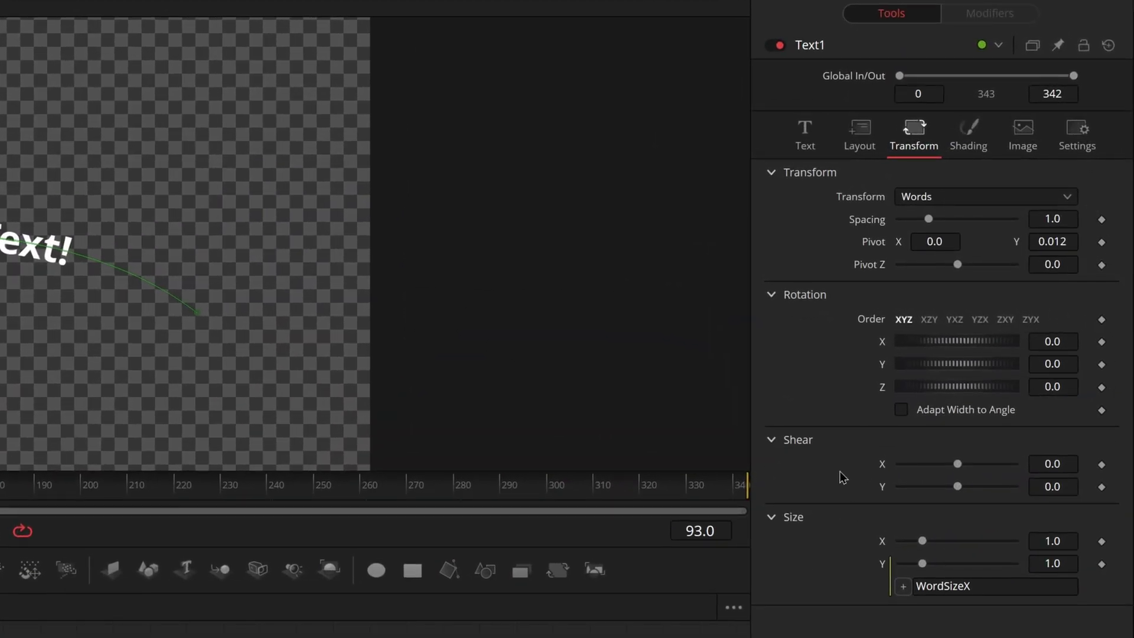
- Shear the words to X 1.0 and Y -1.0 so each one tilts diagonally
drag(959, 465, 1038, 450)
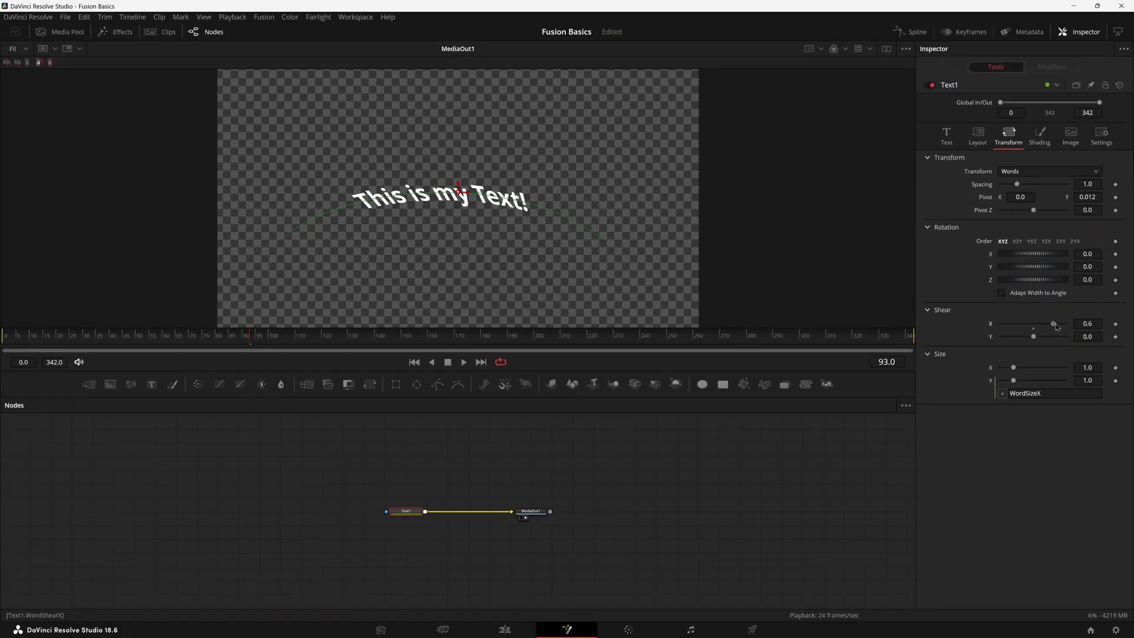
mouse_move(1058, 329)
mouse_down()
mouse_move(984, 325)
mouse_move(1060, 324)
mouse_move(1053, 336)
mouse_move(1000, 336)
mouse_move(1065, 323)
mouse_up()
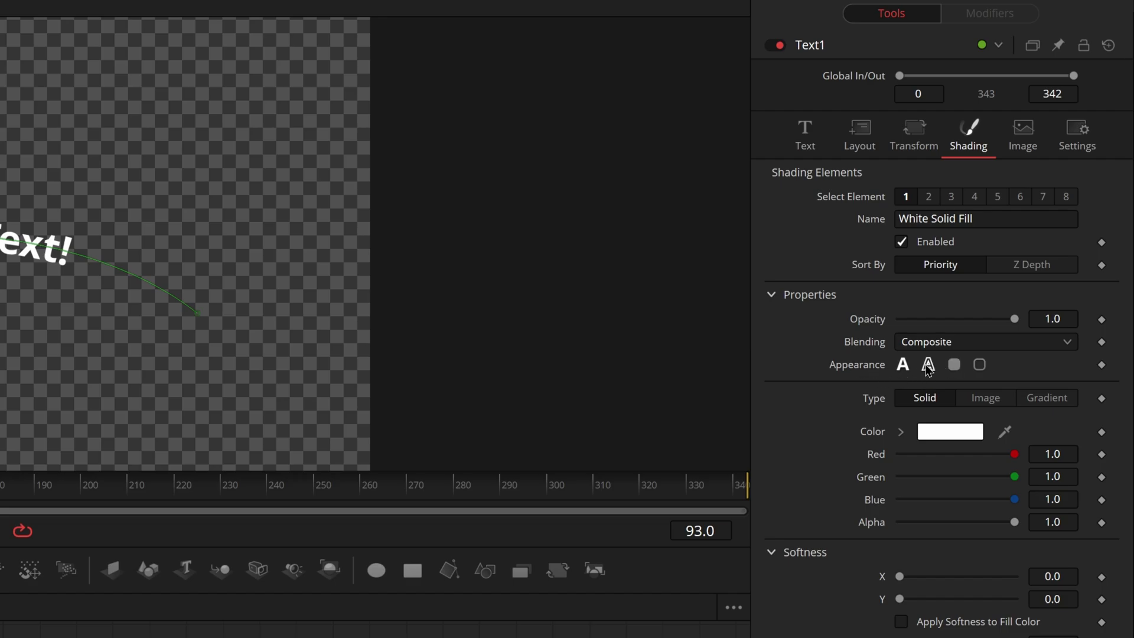
- Try a 0.0425-thick outline on the fill element, then set it back to solid white
click(928, 365)
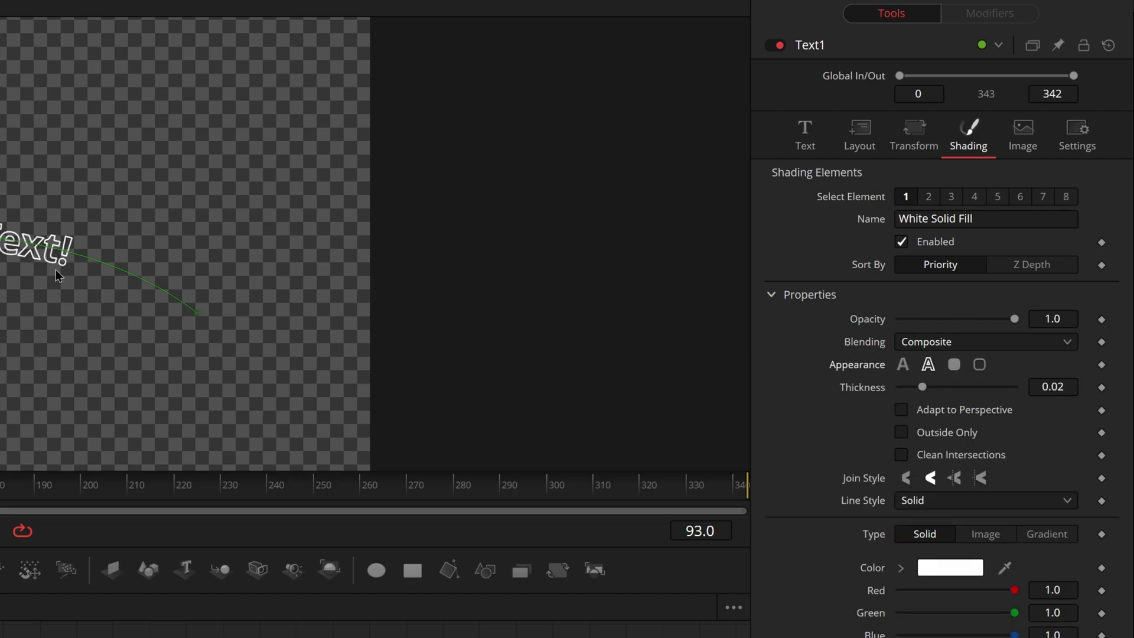
drag(921, 387, 949, 388)
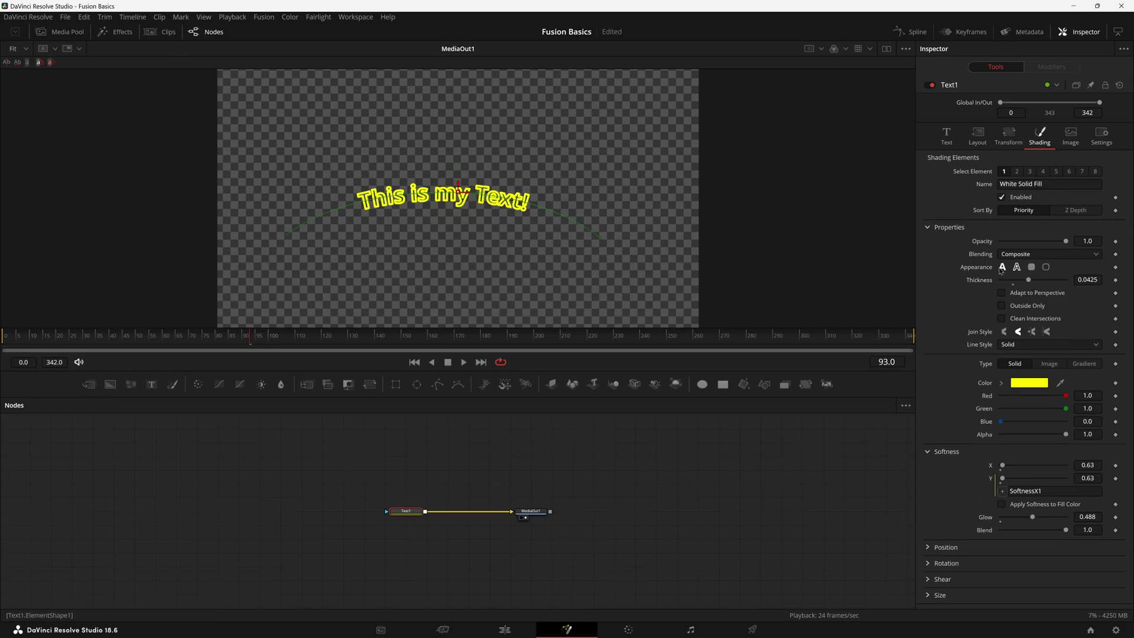
click(1002, 267)
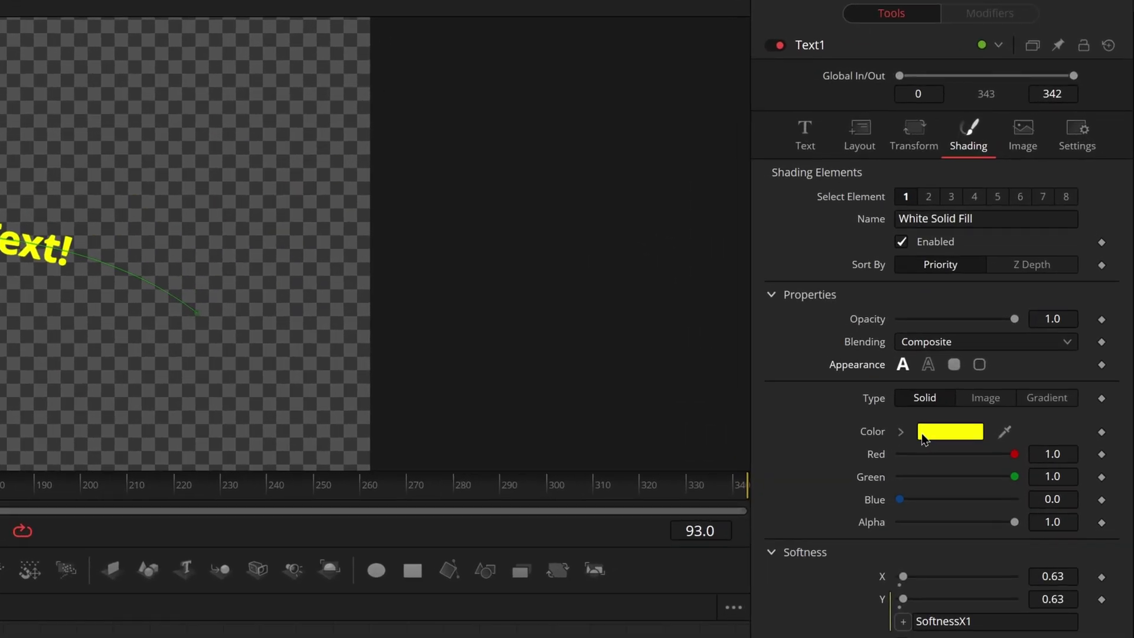
click(1021, 305)
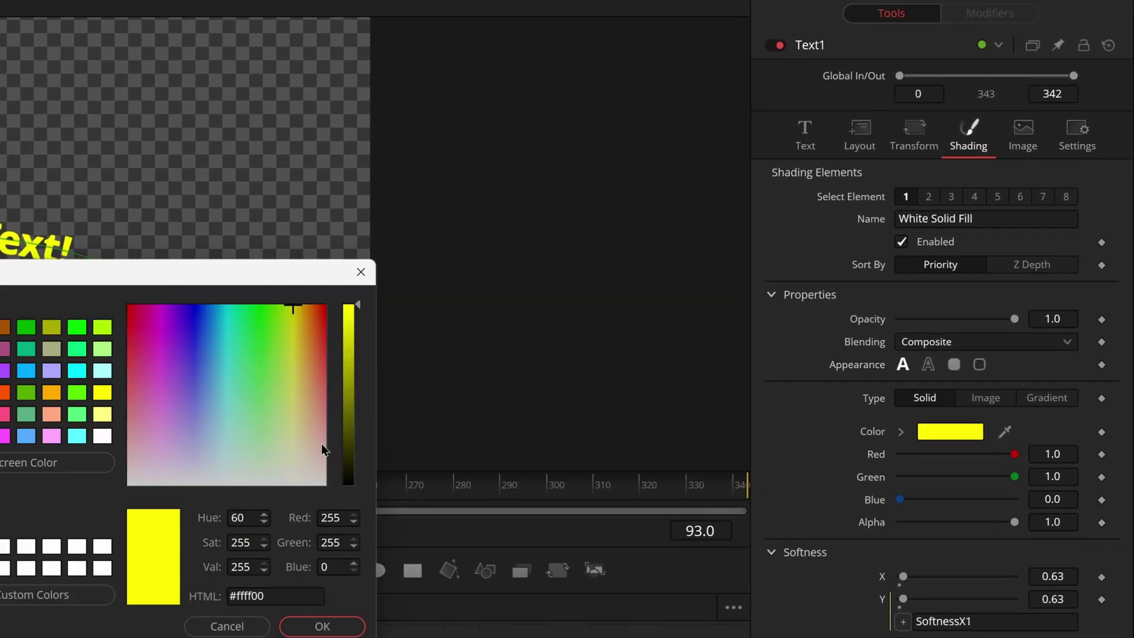
click(651, 298)
drag(293, 466, 328, 488)
click(341, 627)
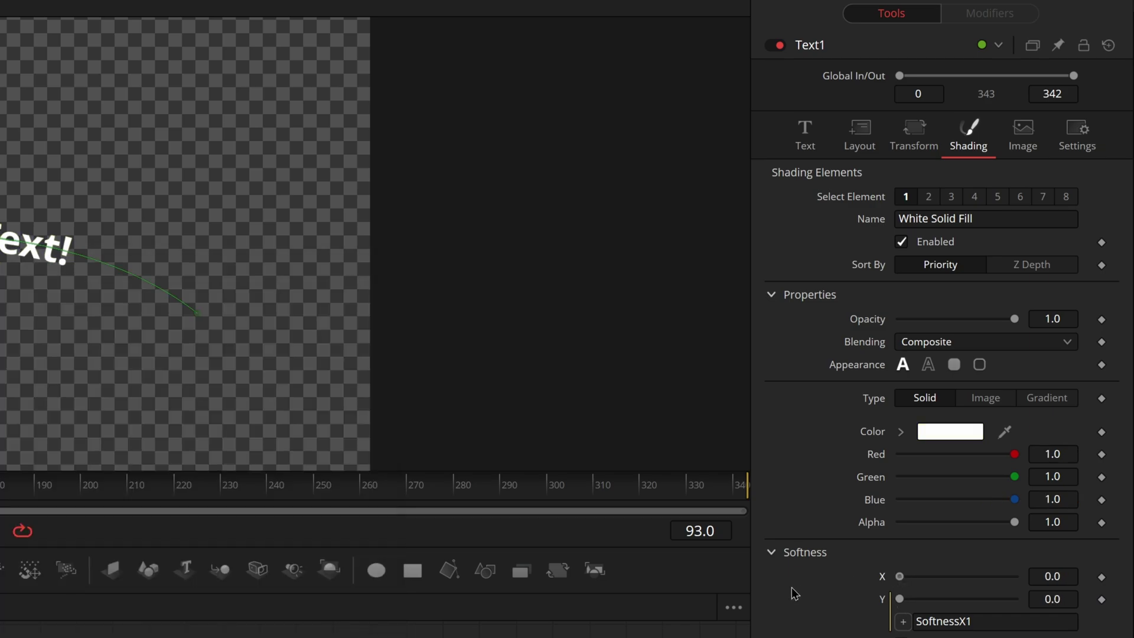
- Enable the Red Outline shading element, comparing it with the White Solid Fill element
click(928, 198)
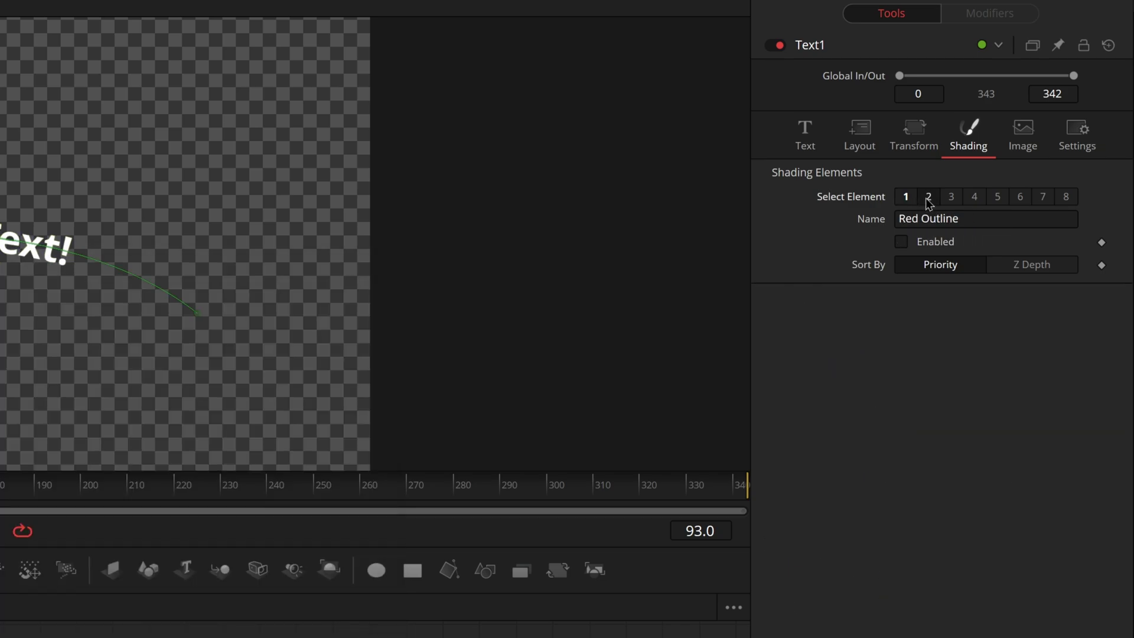
click(901, 243)
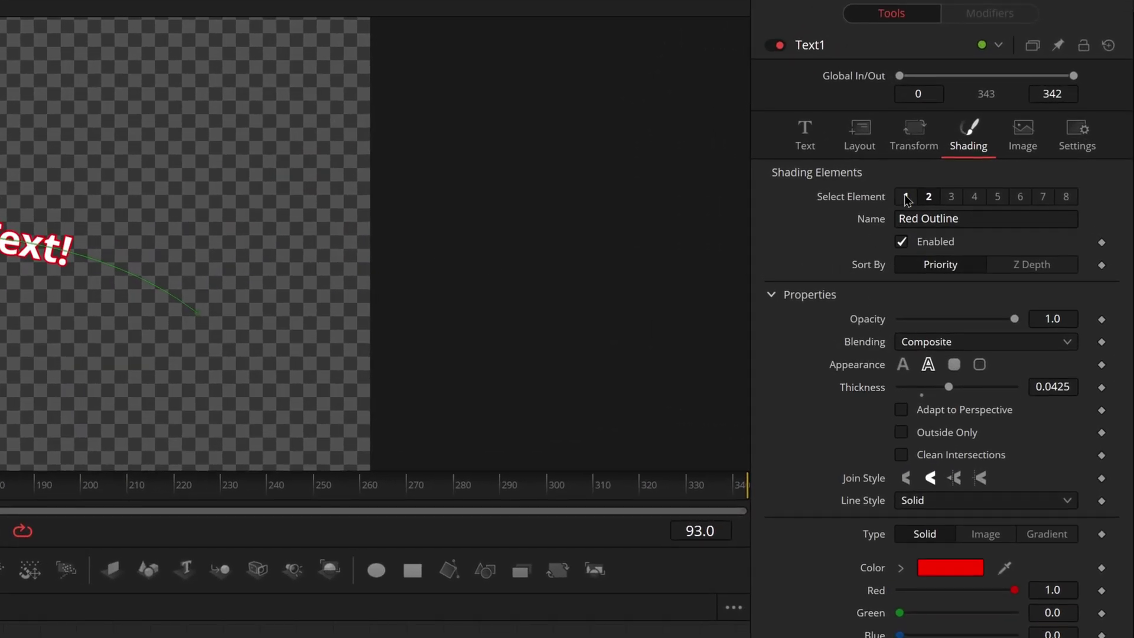
click(905, 197)
click(922, 201)
click(905, 196)
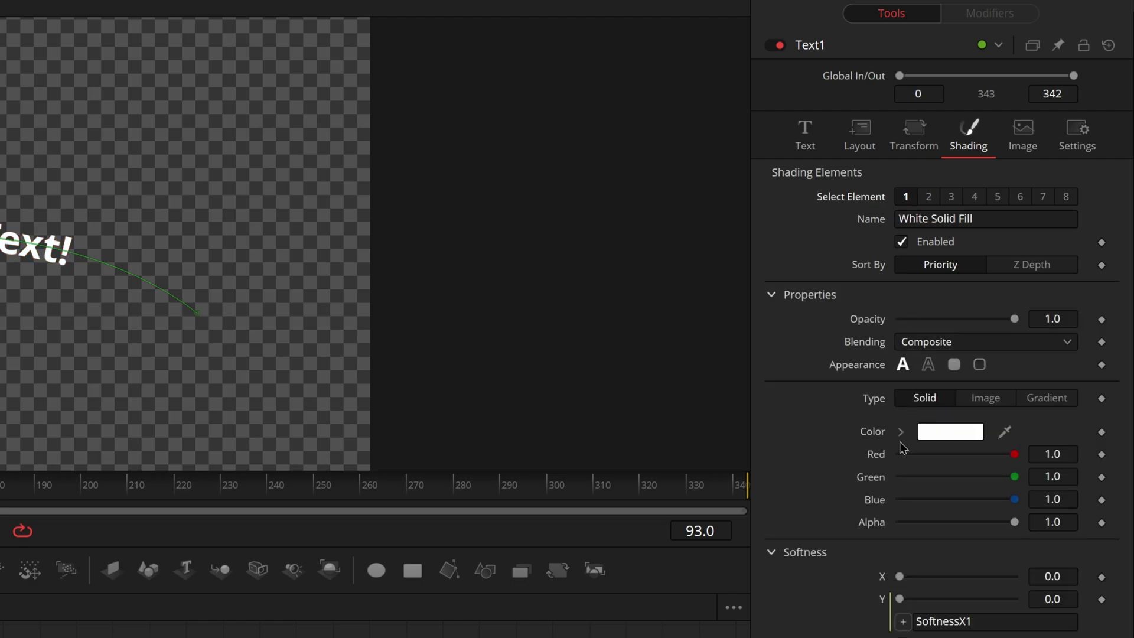
- Briefly turn the white fill into a 0.1 outline, then return it to solid
click(928, 365)
drag(949, 387, 1017, 387)
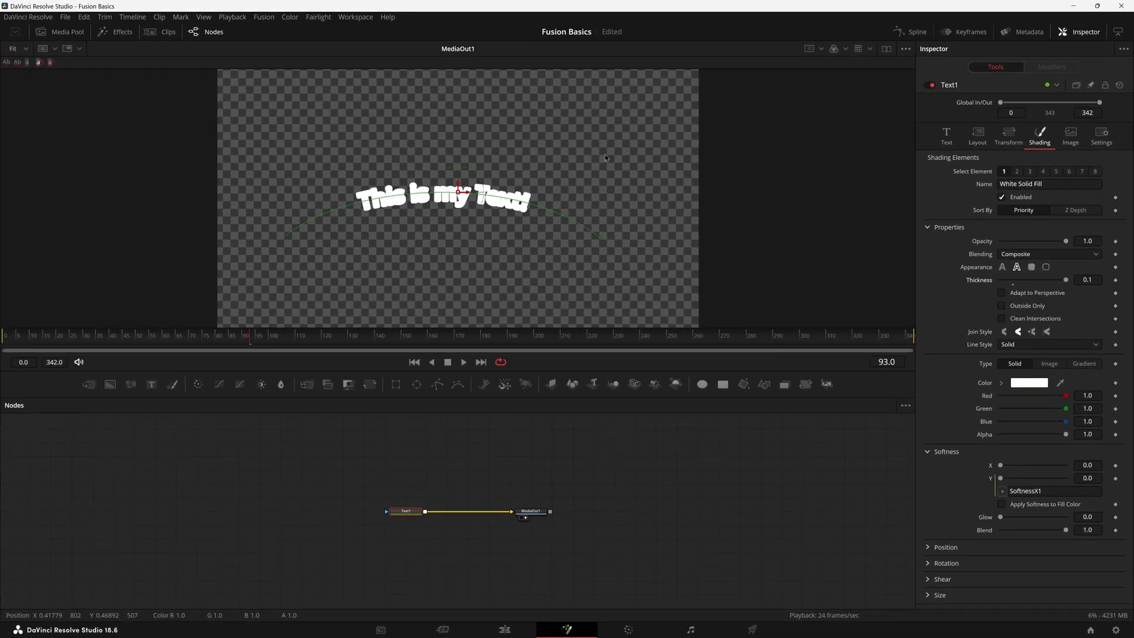
drag(1031, 279, 1012, 279)
click(1001, 267)
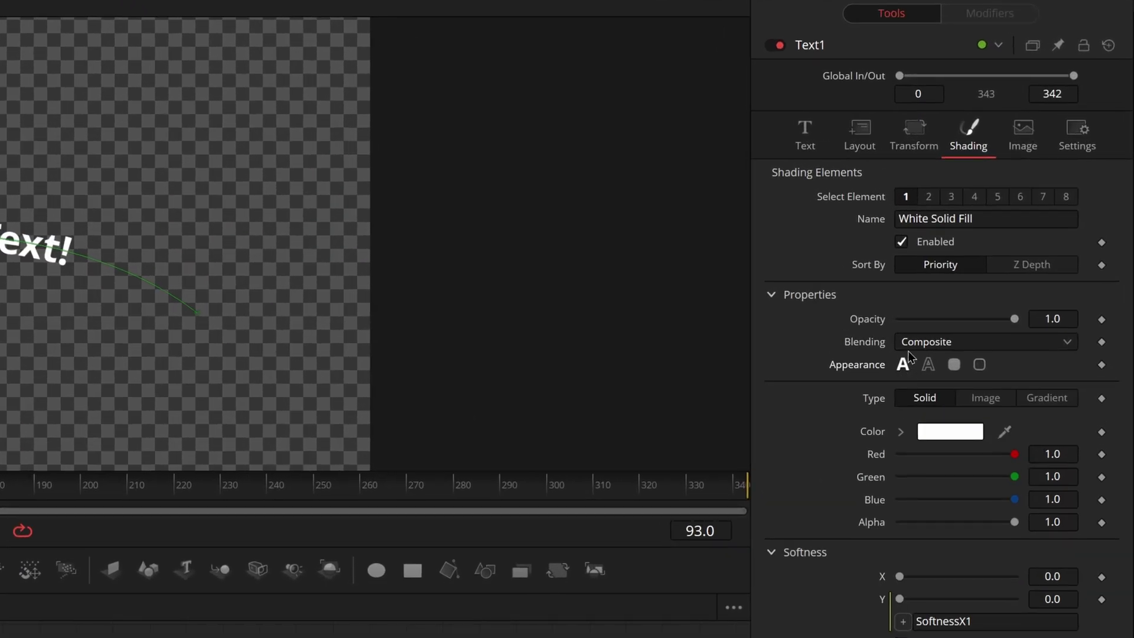
- Enable the Red Outline element and thicken it to 0.1
click(928, 196)
click(900, 242)
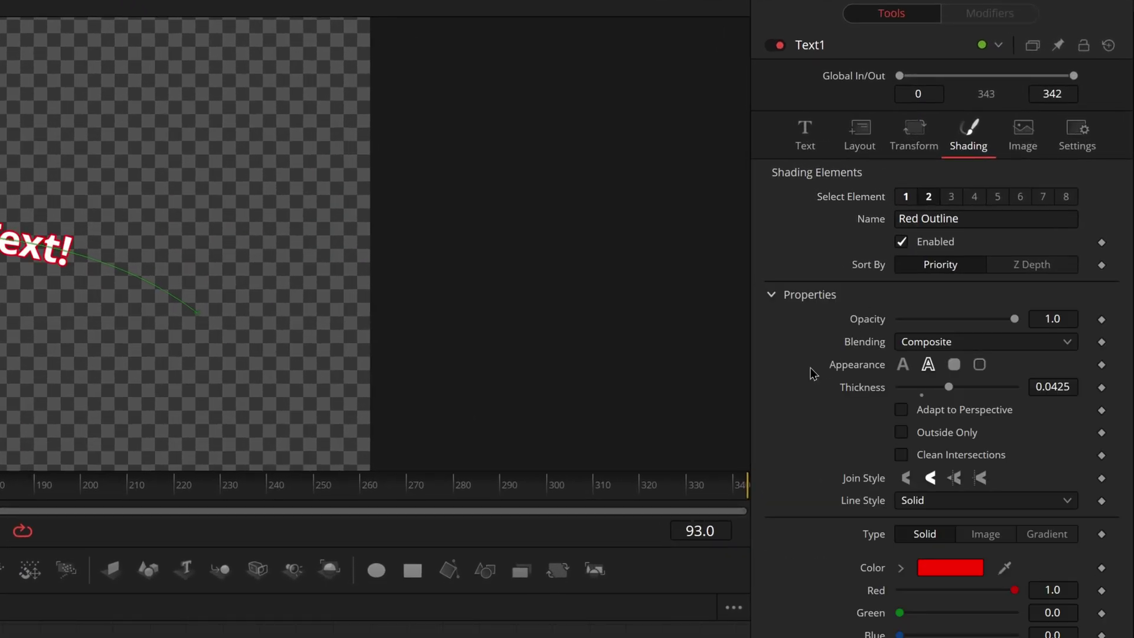
drag(959, 383, 1017, 387)
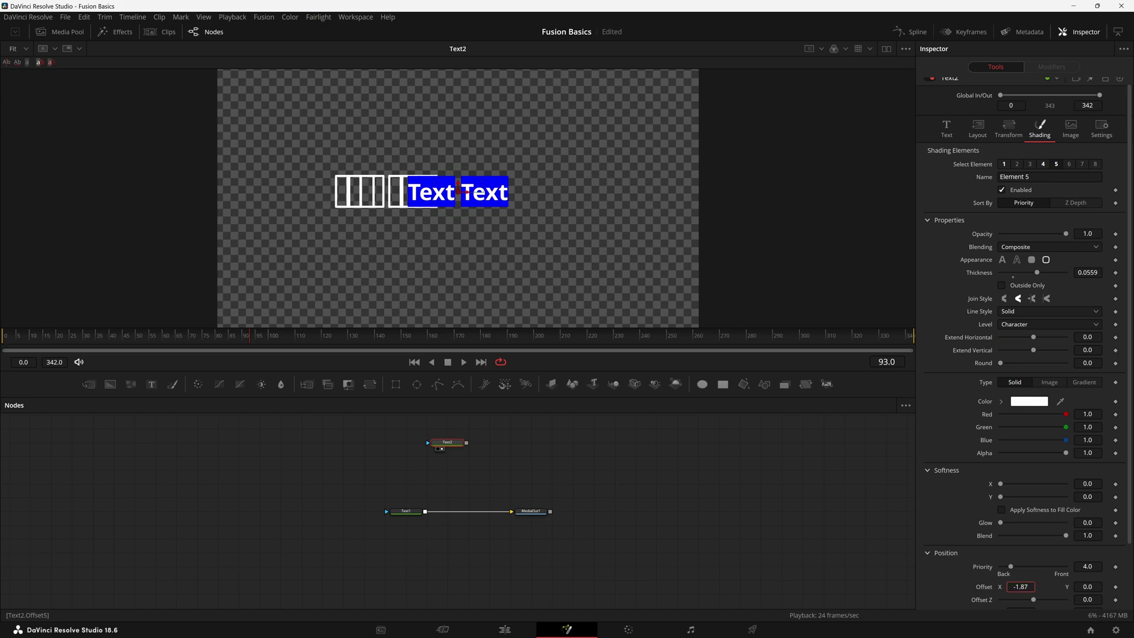
- Nudge element 5's Offset X slightly and collapse its position settings
drag(1021, 586, 1016, 586)
click(938, 553)
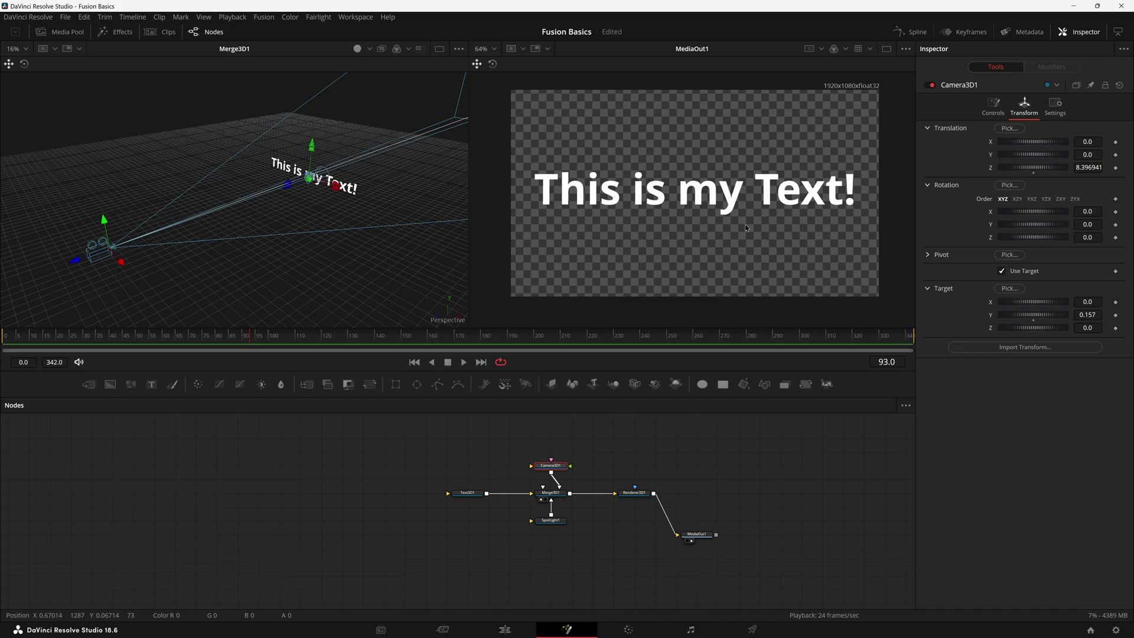
- Move Camera3D1 sideways to X 6.05 and drag SpotLight1 down below the text
mouse_move(121, 262)
mouse_down()
mouse_move(162, 314)
mouse_move(112, 248)
mouse_move(121, 277)
mouse_up()
click(300, 293)
drag(293, 188, 294, 277)
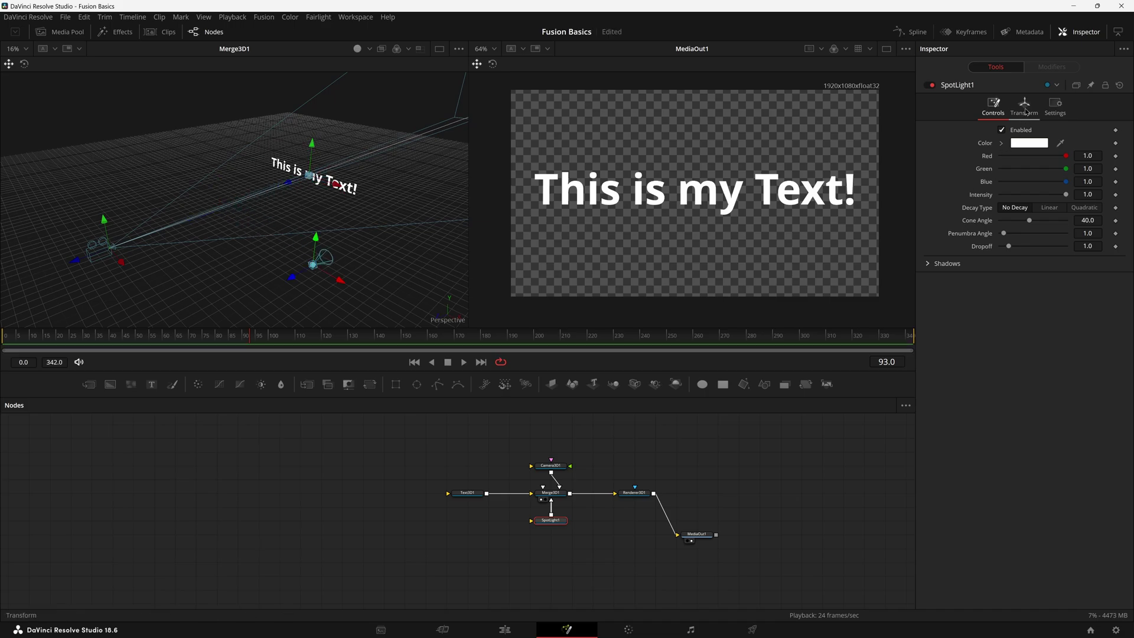
click(1024, 106)
click(993, 107)
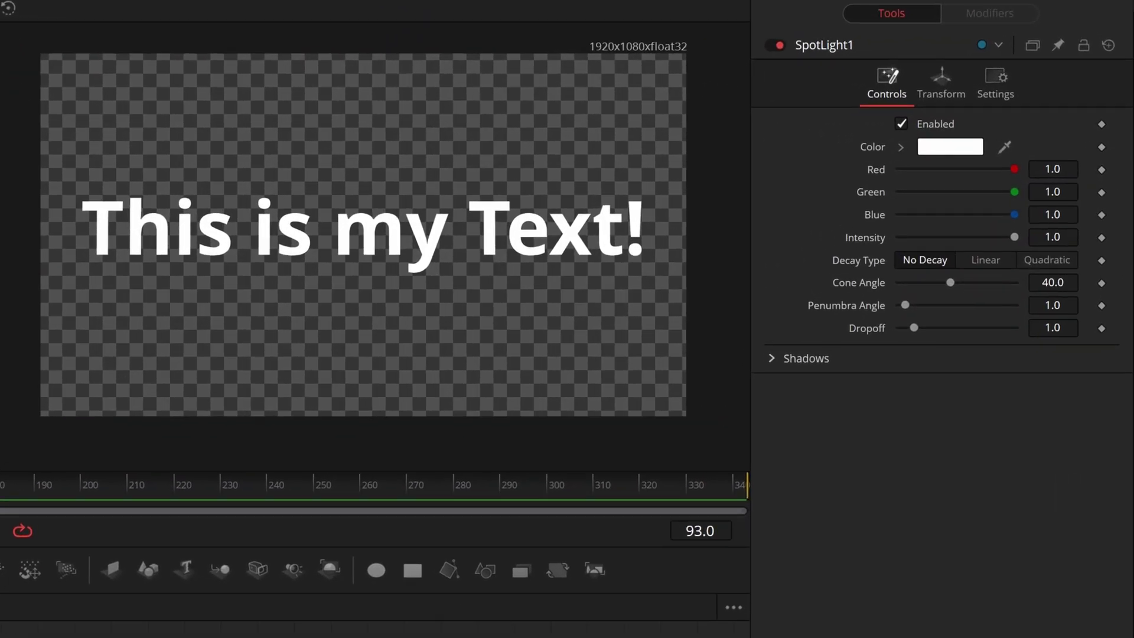
- Turn on Lighting and Shadows in Renderer3D1 so the spotlight shades the text
click(900, 341)
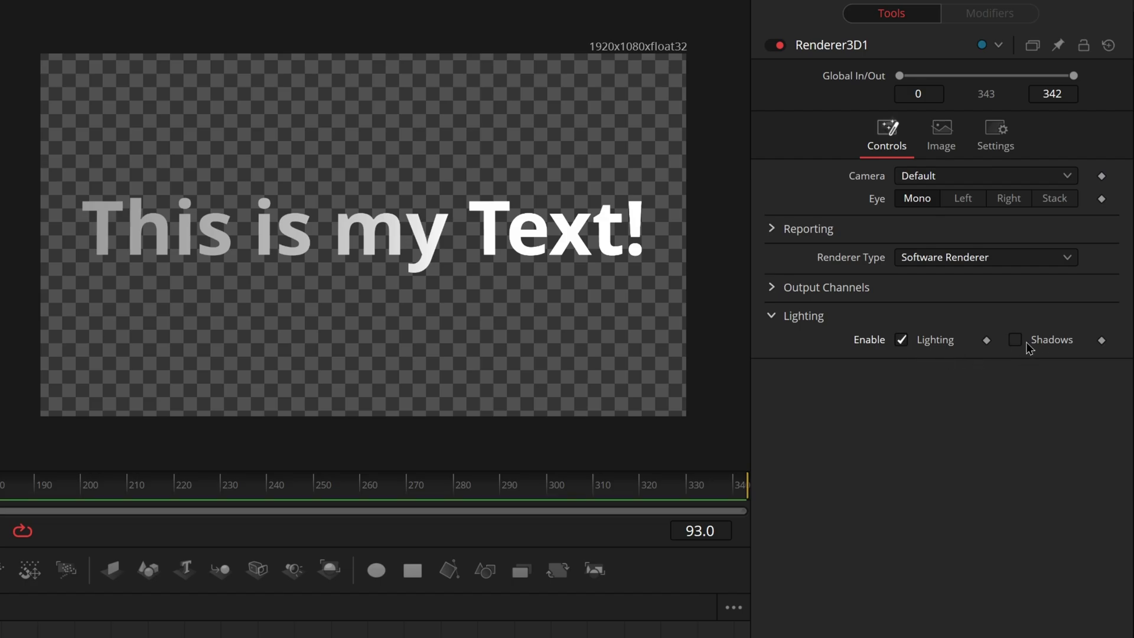
click(1015, 340)
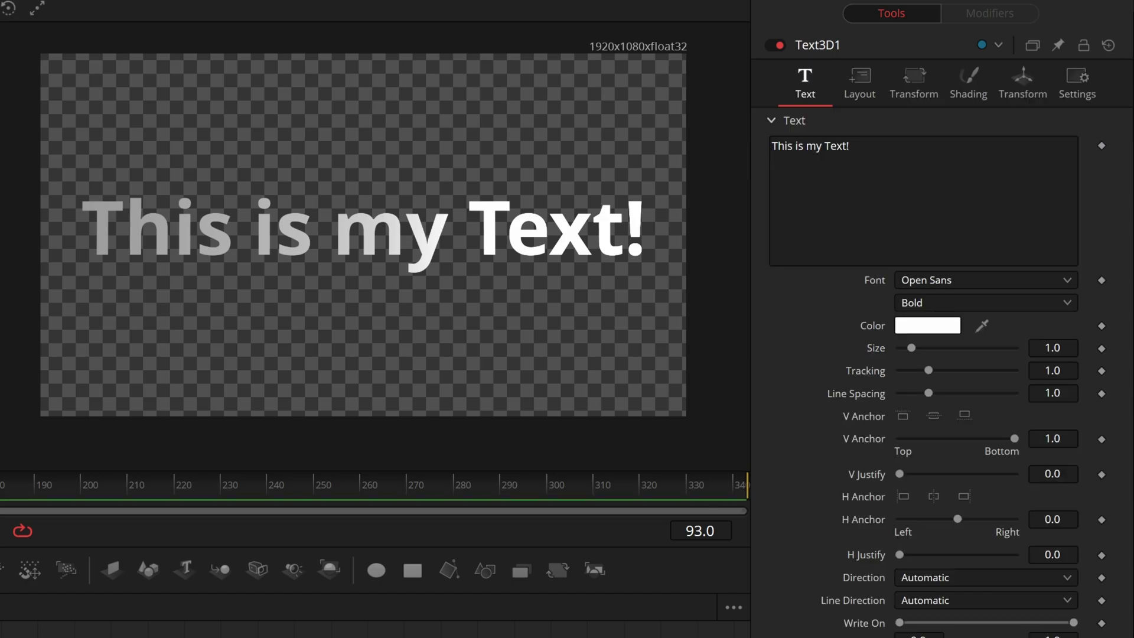
drag(957, 144, 989, 144)
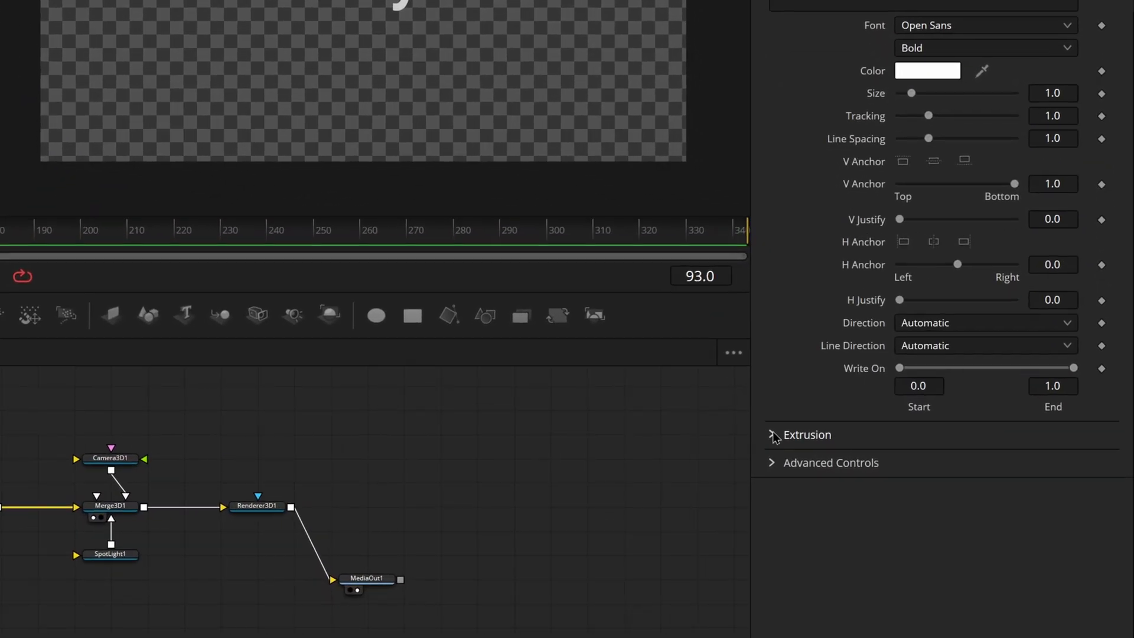
- Extrude Text3D1 to about 0.02 depth with a small bevel and Bevel Back off
click(772, 434)
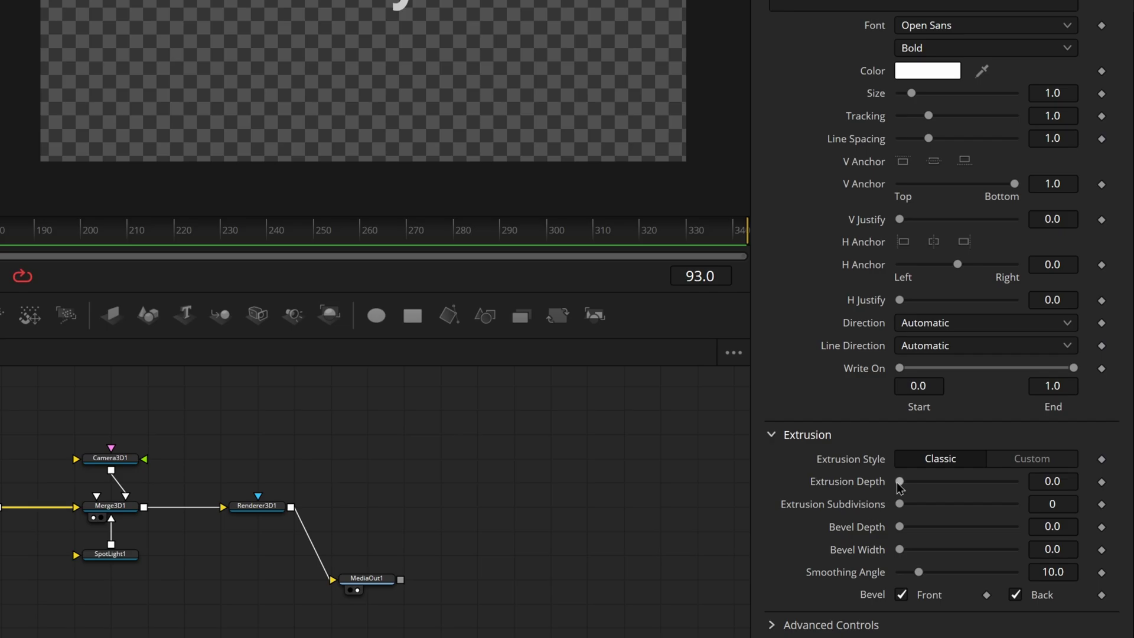
drag(901, 485, 964, 488)
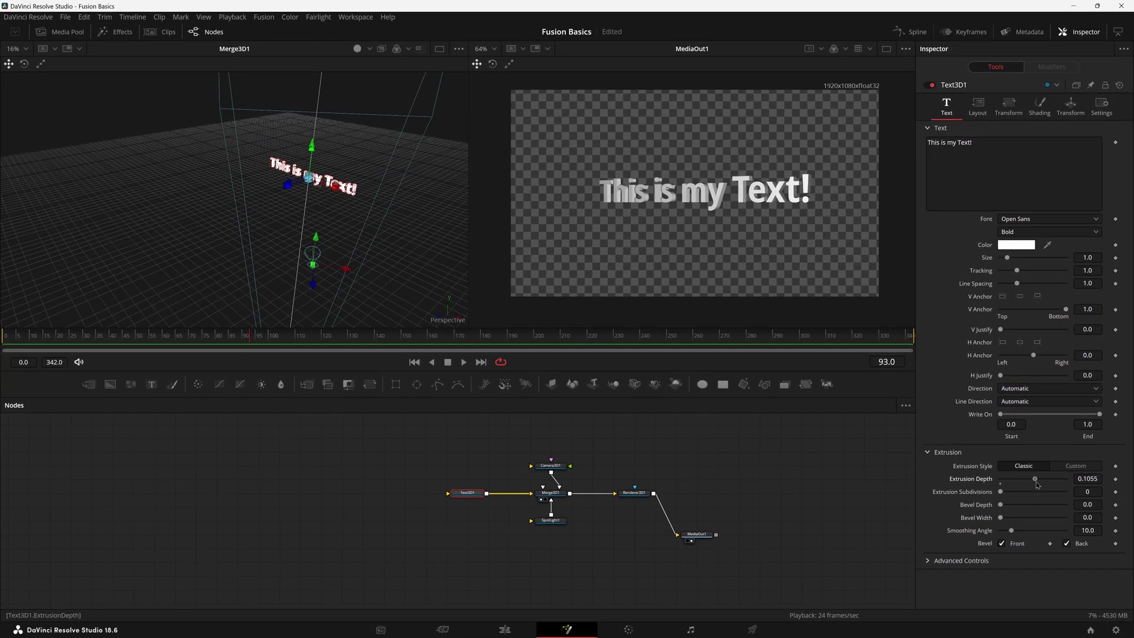
drag(1038, 485, 1004, 489)
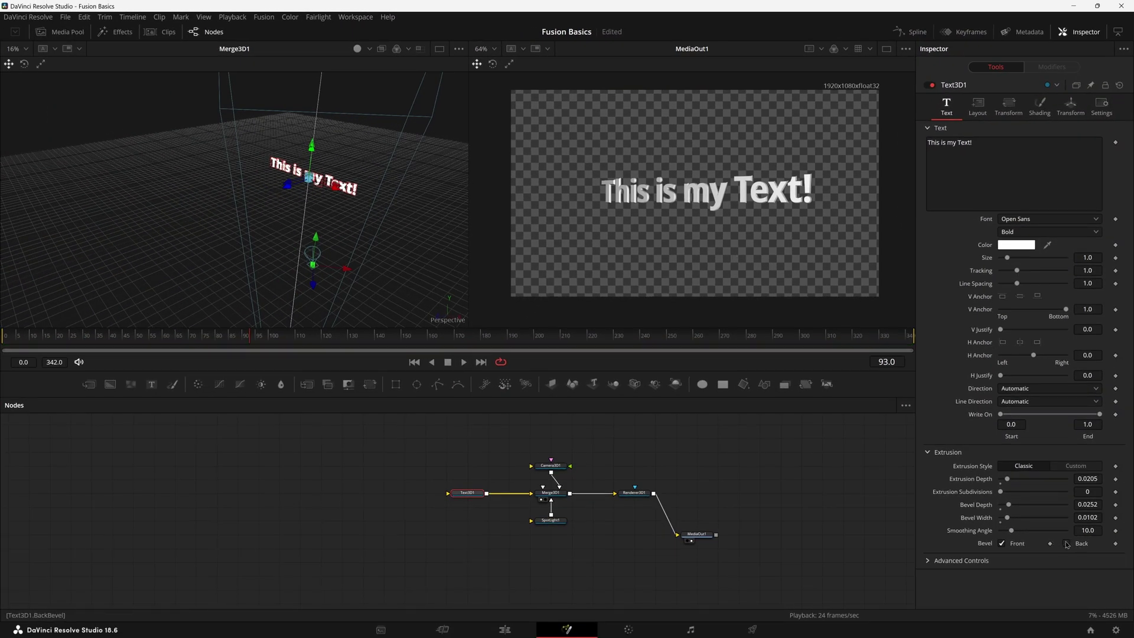
click(1067, 543)
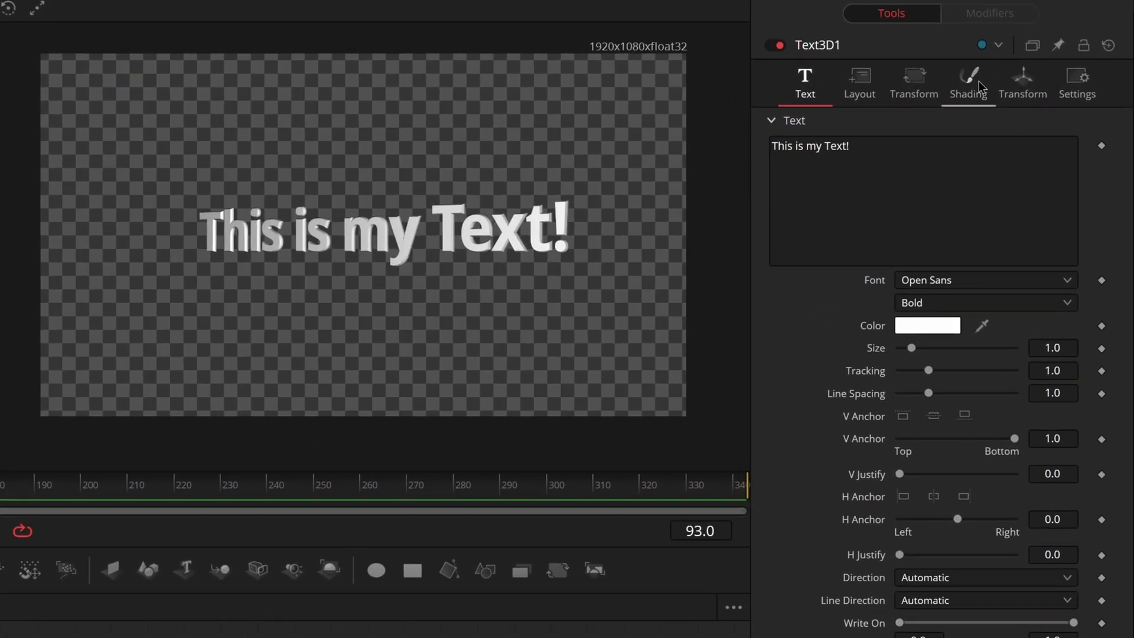
- Select Camera3D1 and orbit the 3D view to bring the camera into sight
click(1039, 108)
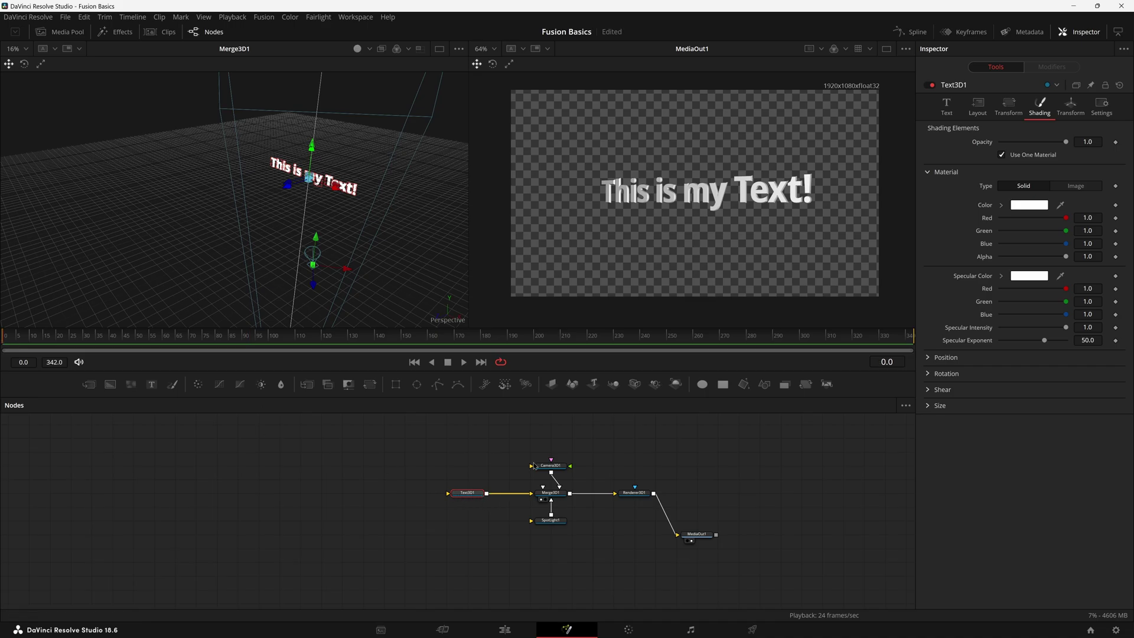
click(561, 466)
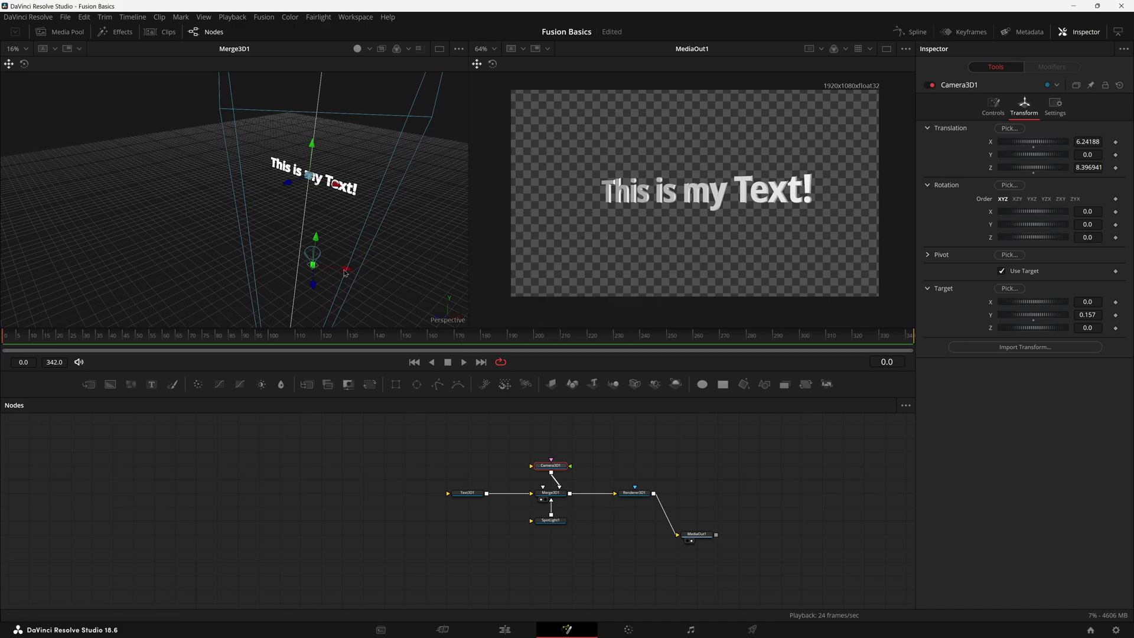
drag(278, 254, 316, 318)
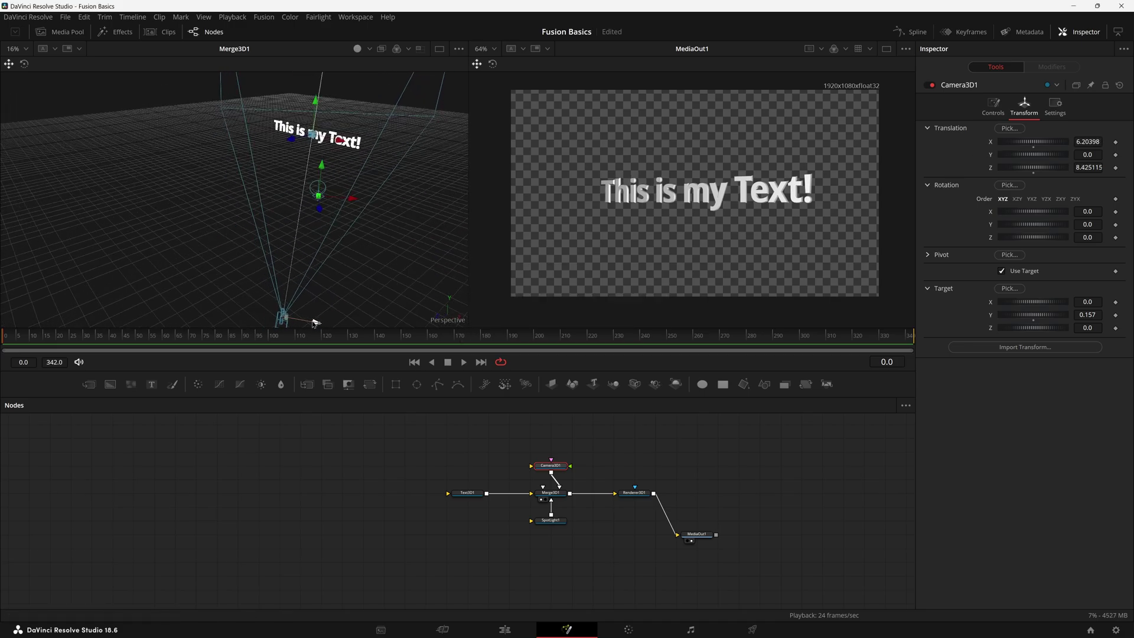
- Keyframe Camera3D1's translation, then move it left to X 4.369755, Z 9.775776 at frame 100
click(1115, 168)
drag(349, 275, 195, 295)
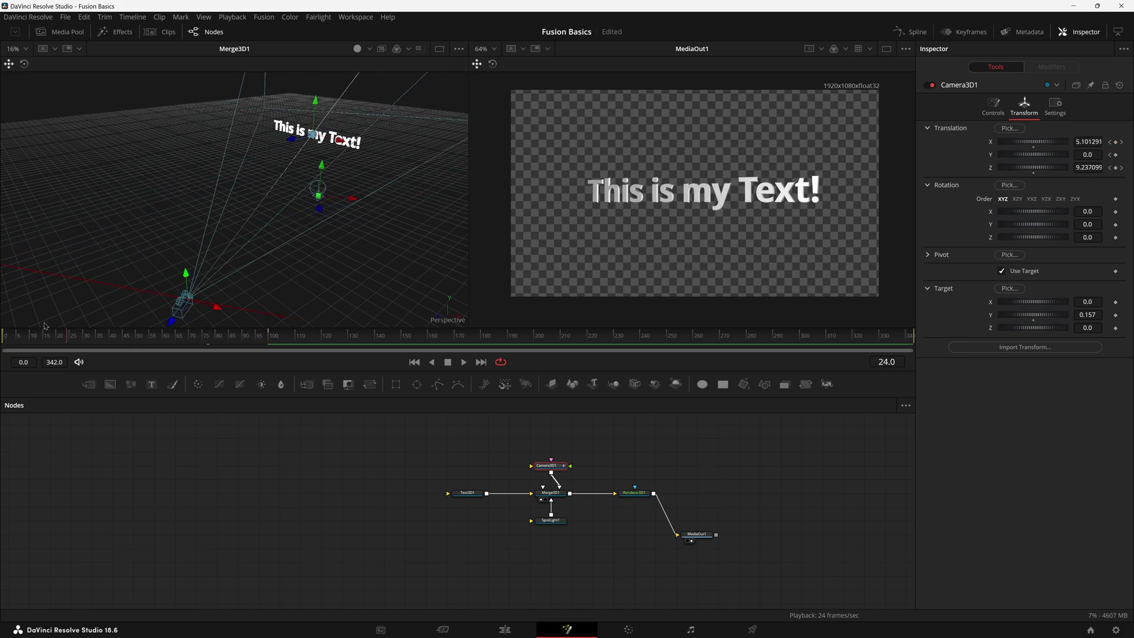